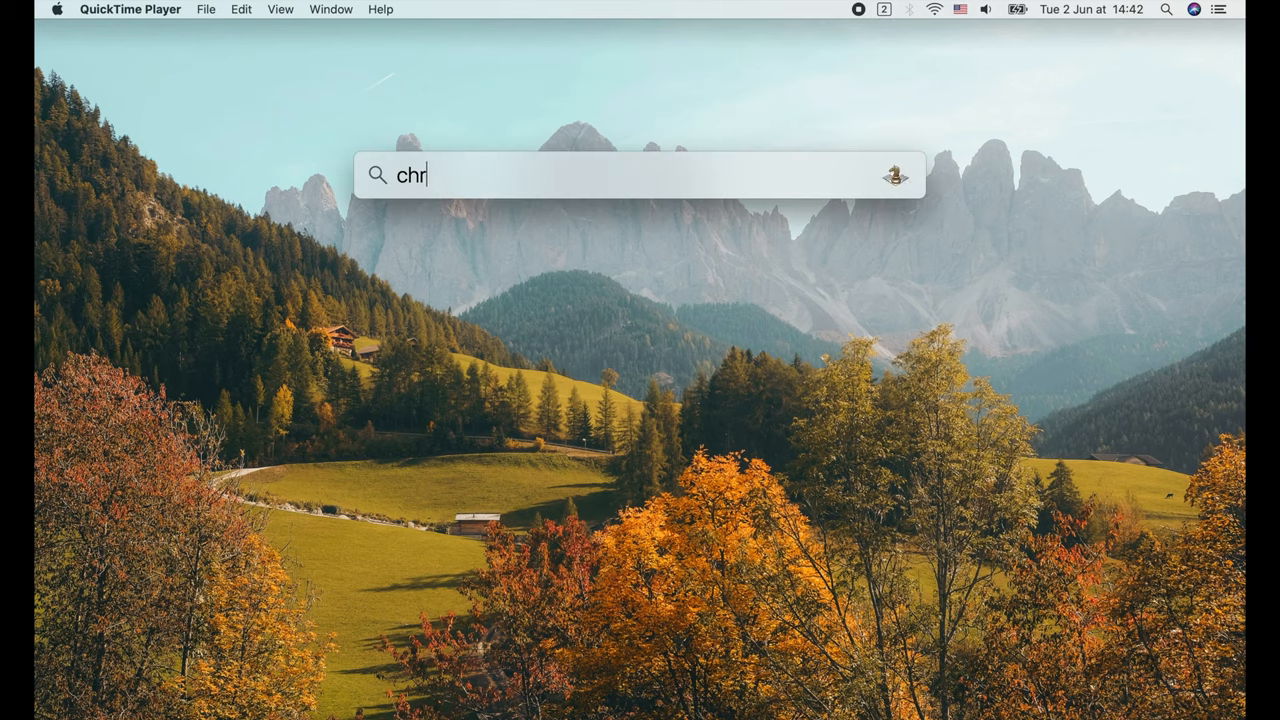
type("om")
Search Chrome for 'docker desktop', reach docker.com and start the Docker.dmg download for Mac.
key("Return")
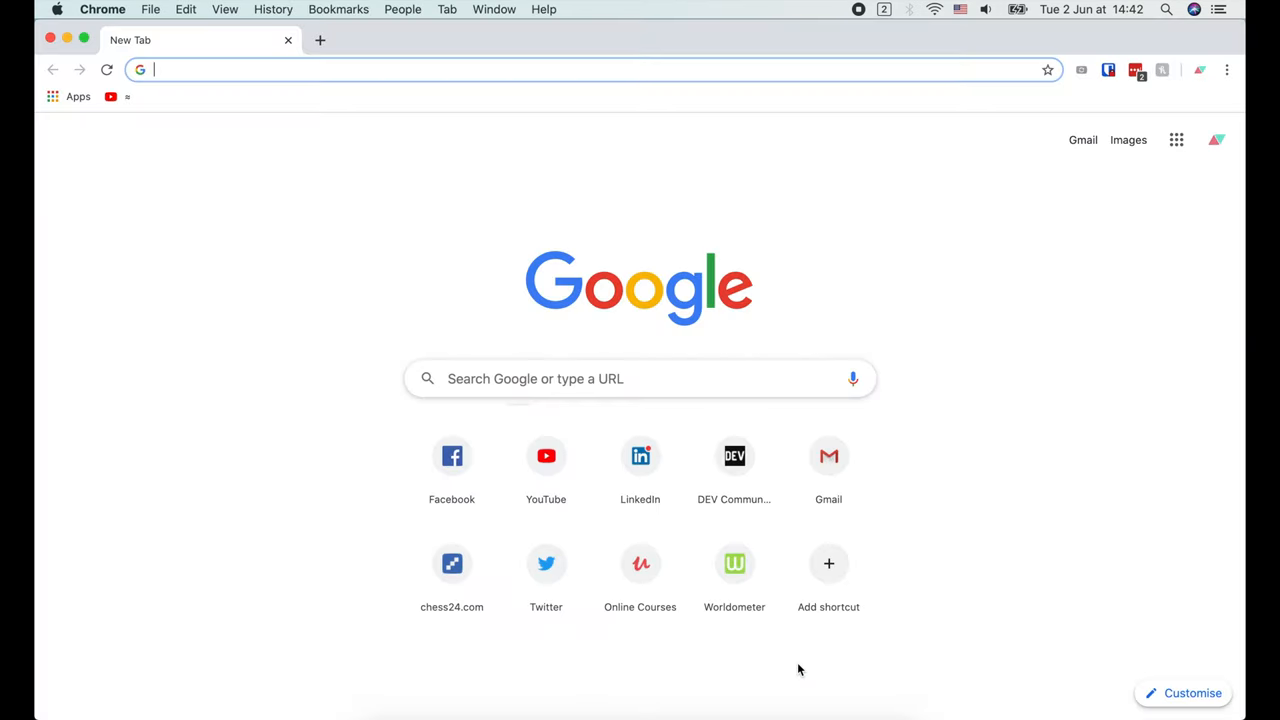
type("docker des")
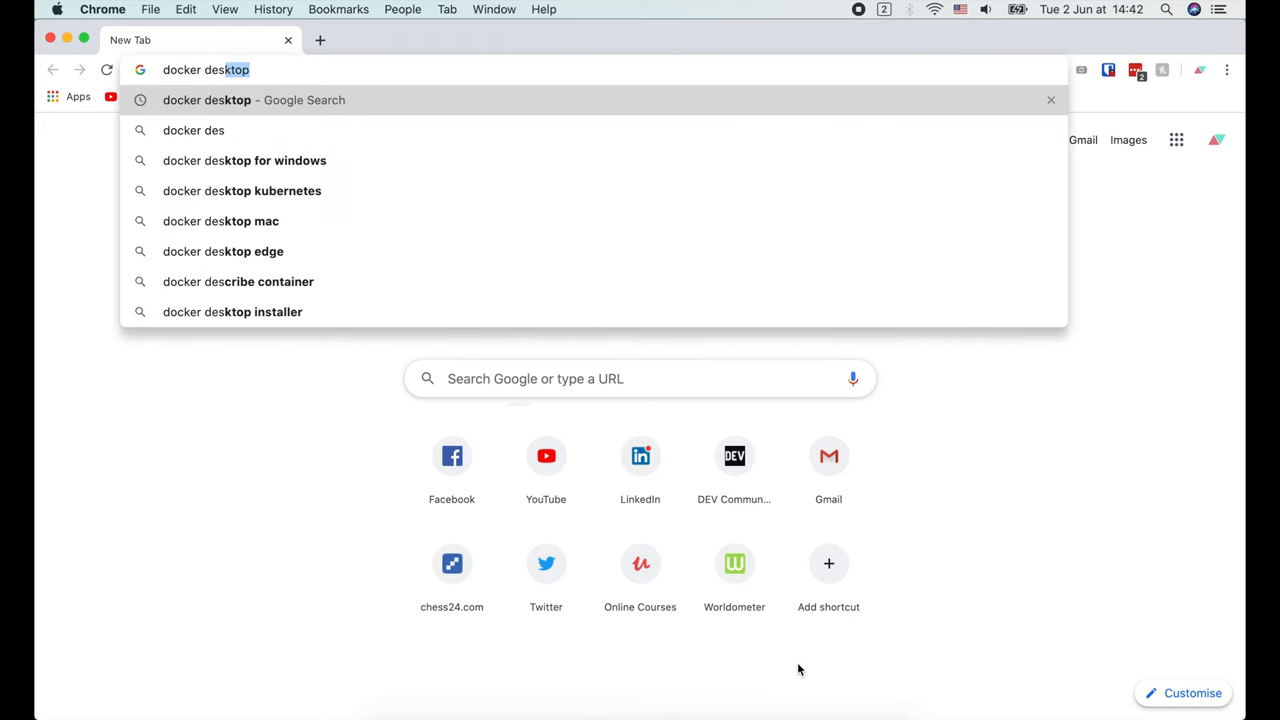
key("Return")
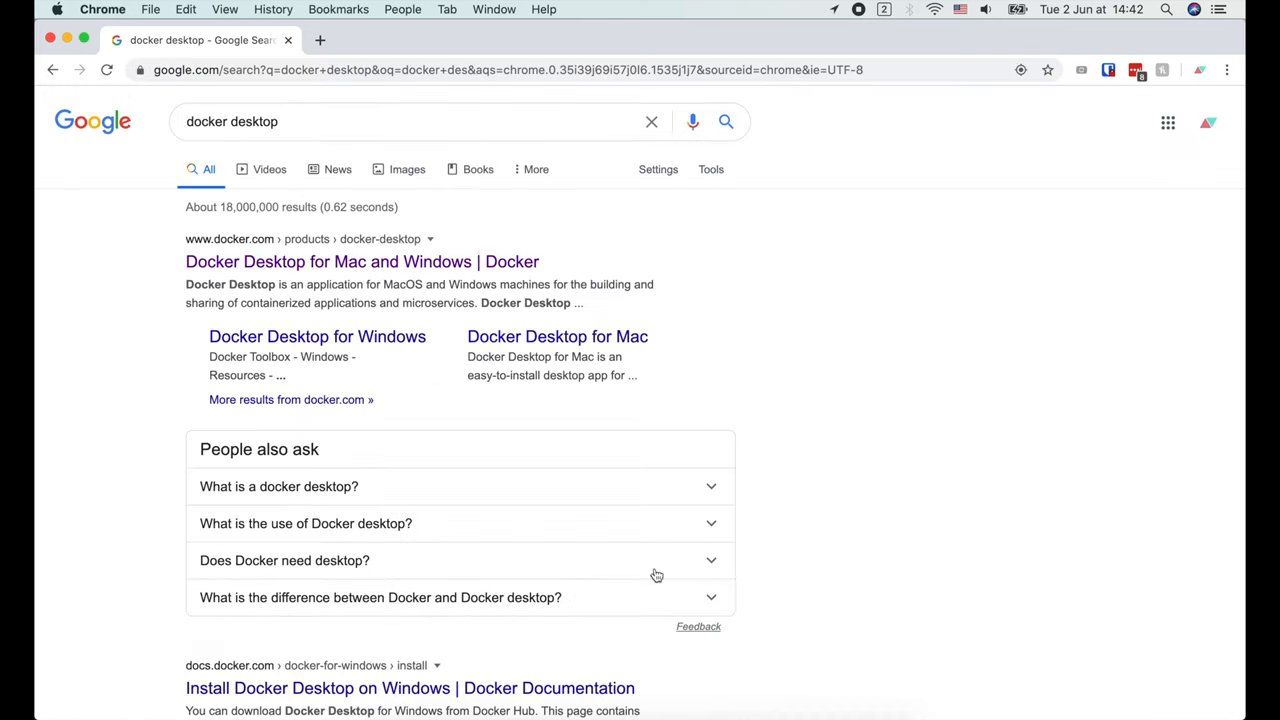
left_click(420, 262)
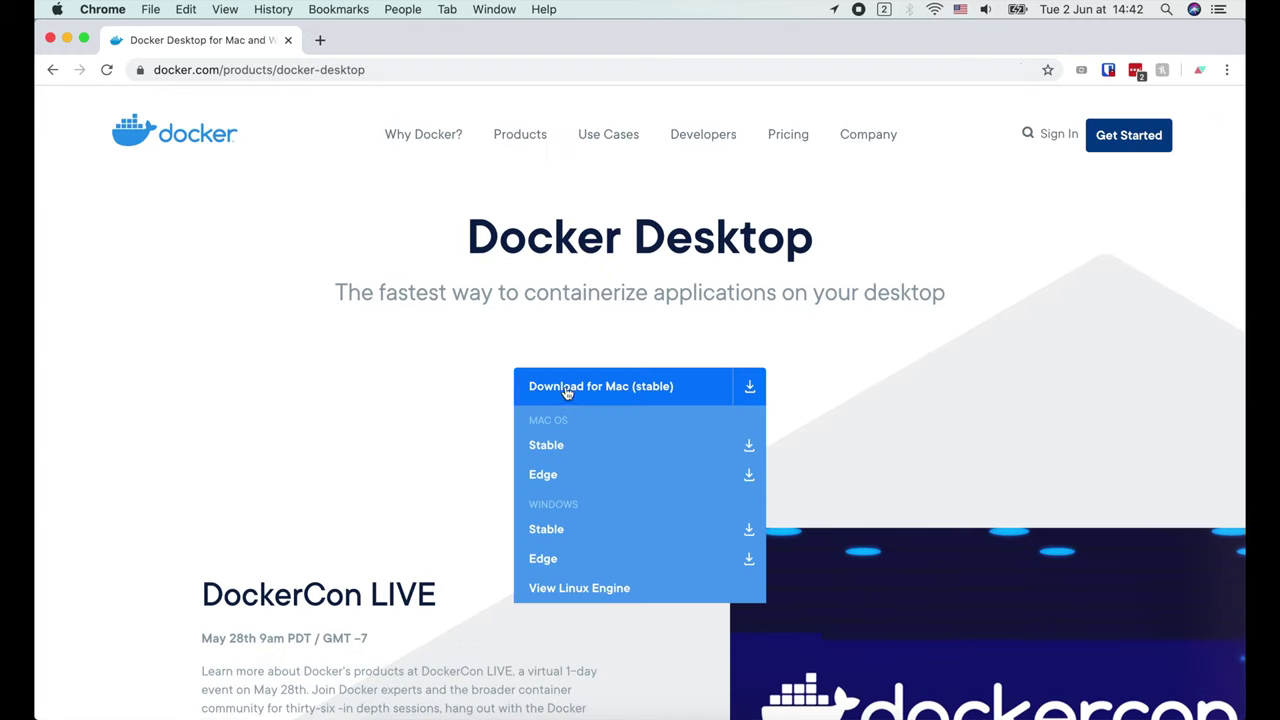
left_click(567, 390)
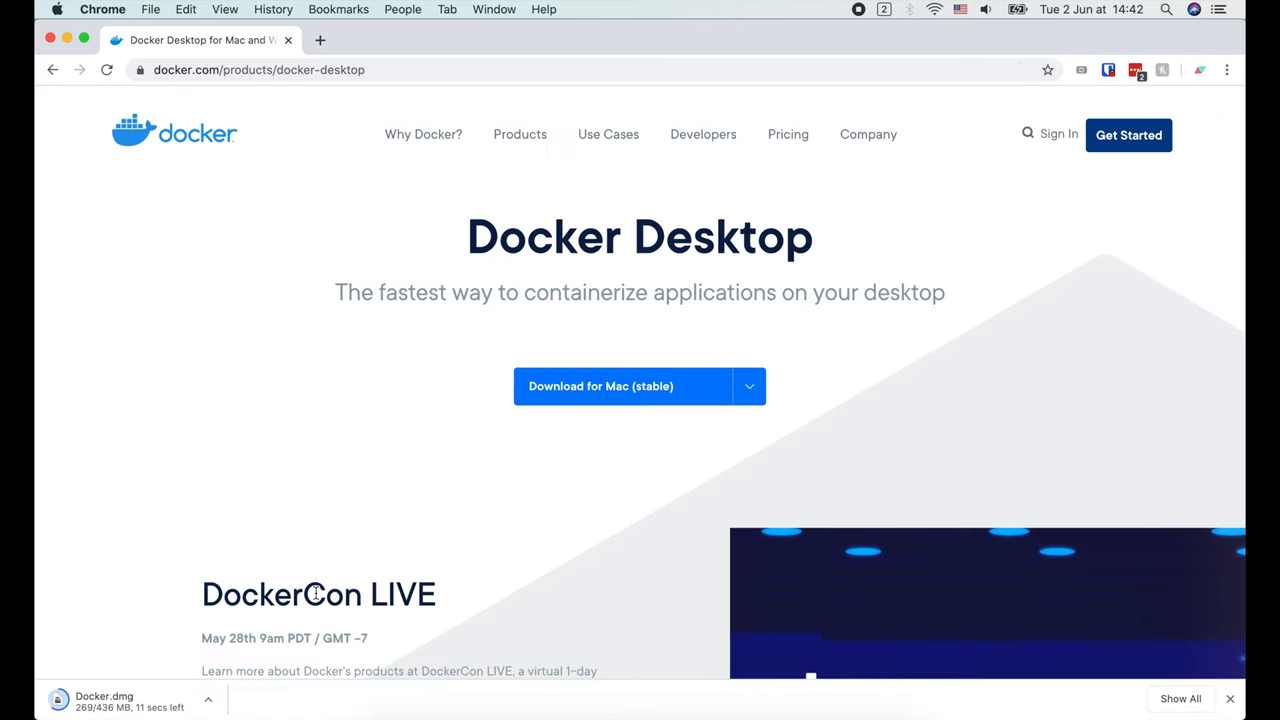
Mount Docker.dmg and copy Docker into the Applications folder.
left_click(126, 702)
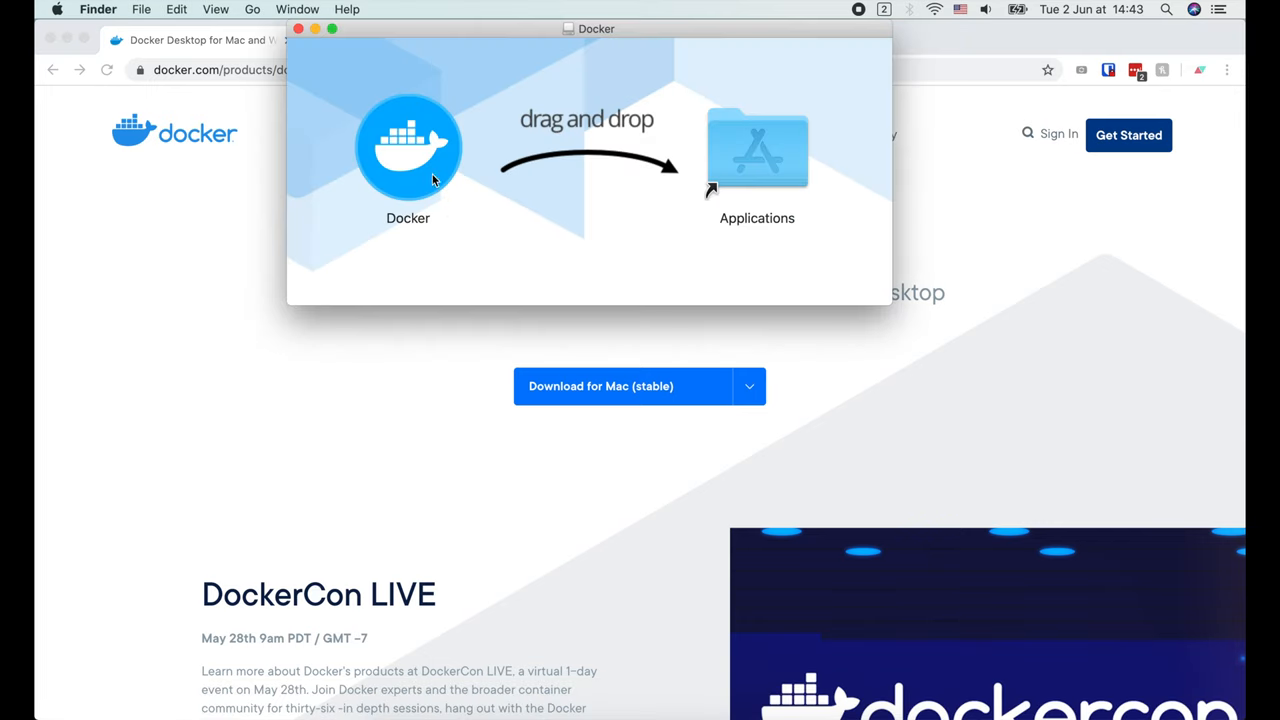
left_click_drag(414, 154, 740, 150)
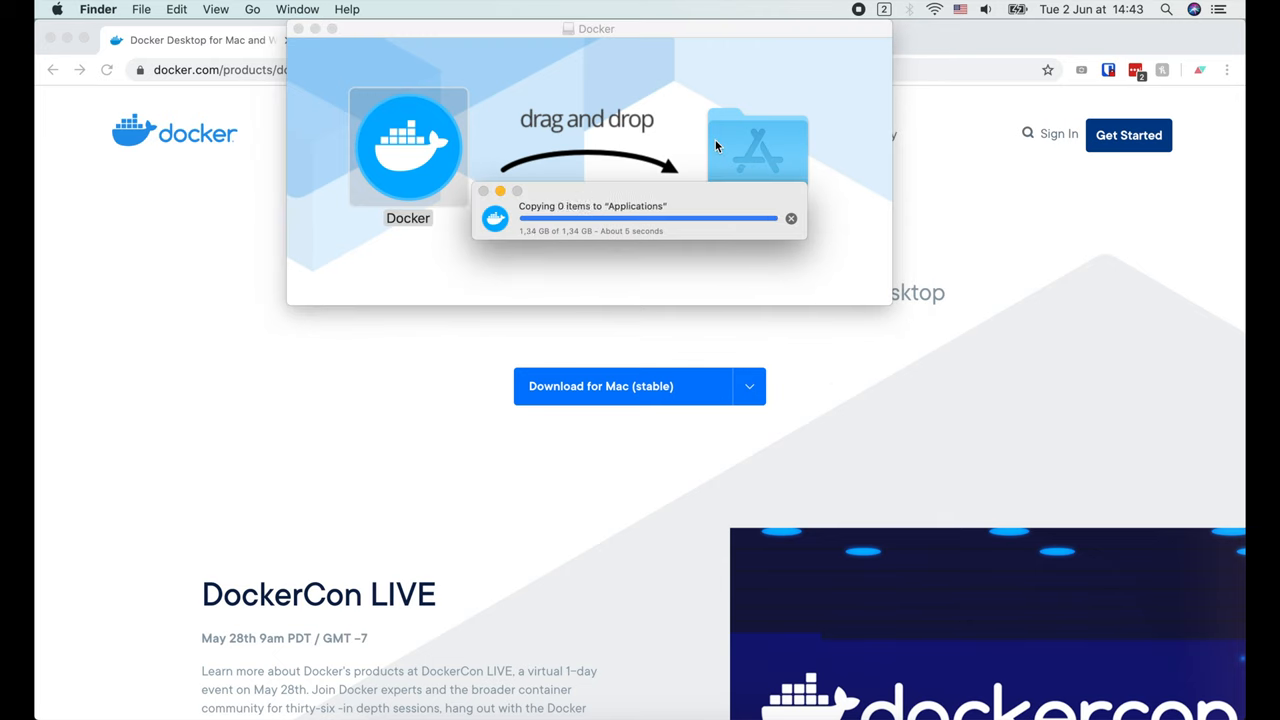
left_click(298, 29)
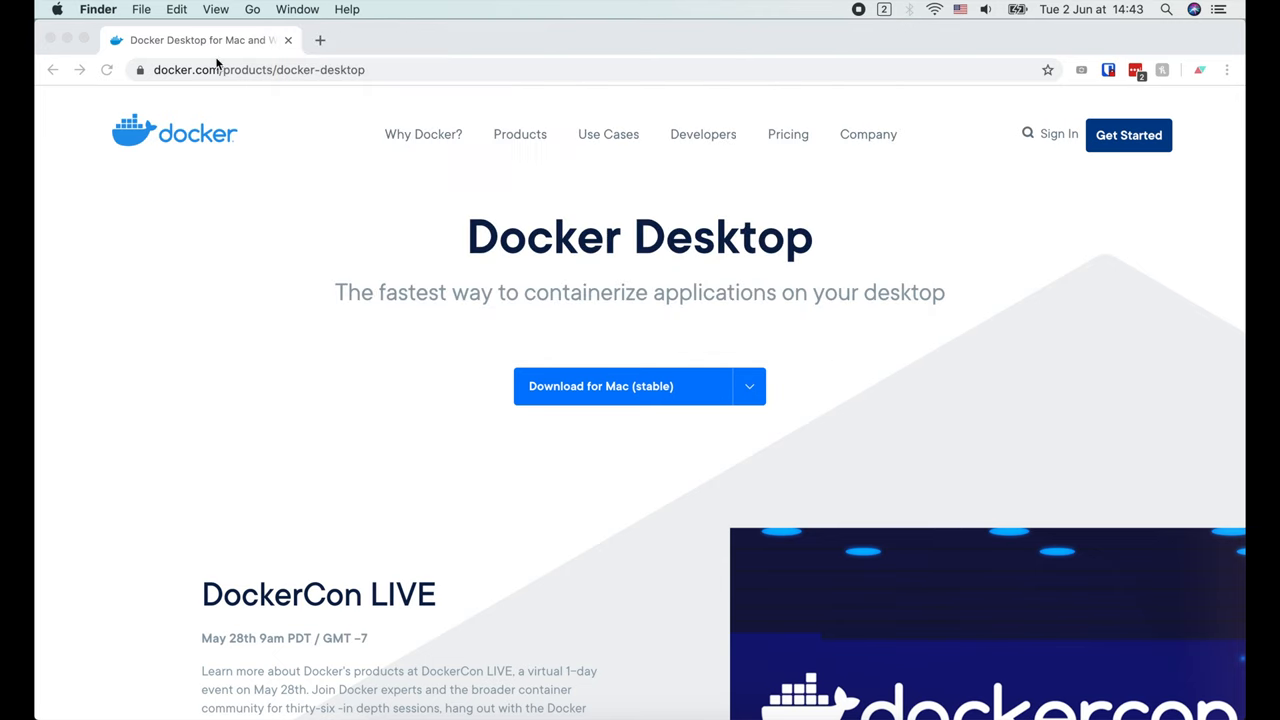
Launch Docker from Launchpad, confirm opening it and check its status in the whale menu.
key("F4")
scroll(227, 135, "right", 3)
left_click(630, 600)
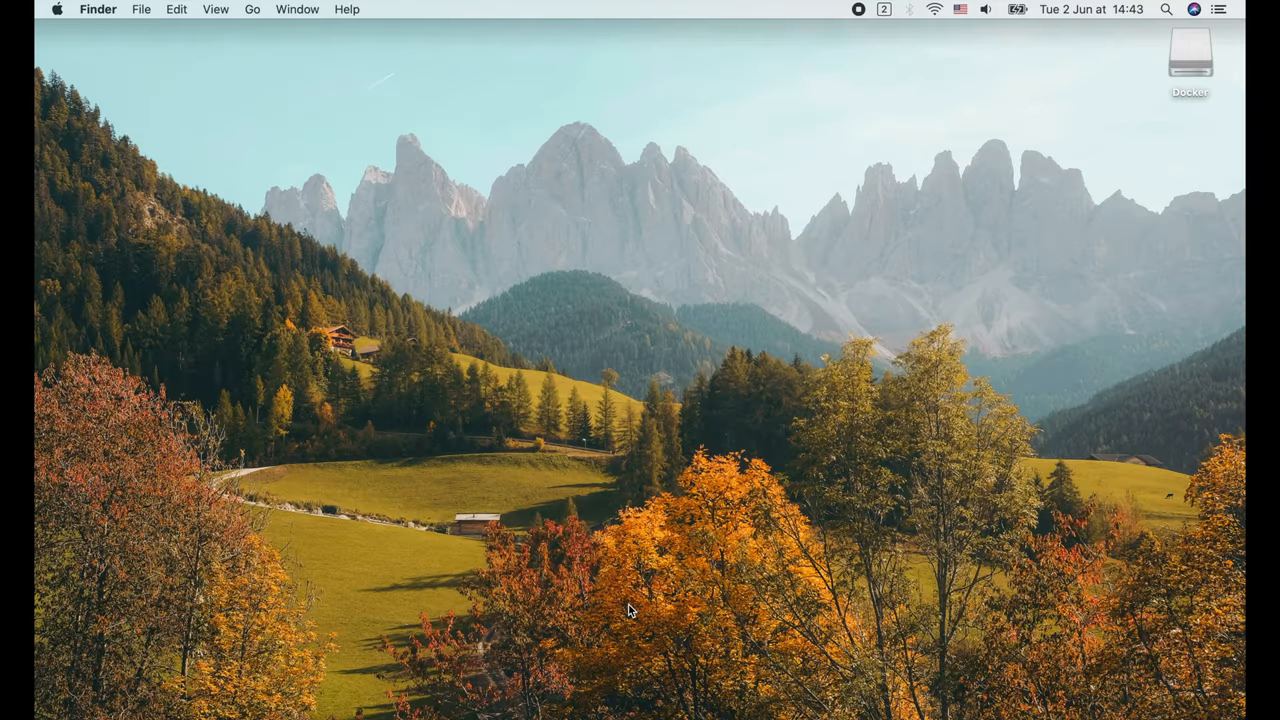
left_click(791, 280)
left_click(833, 9)
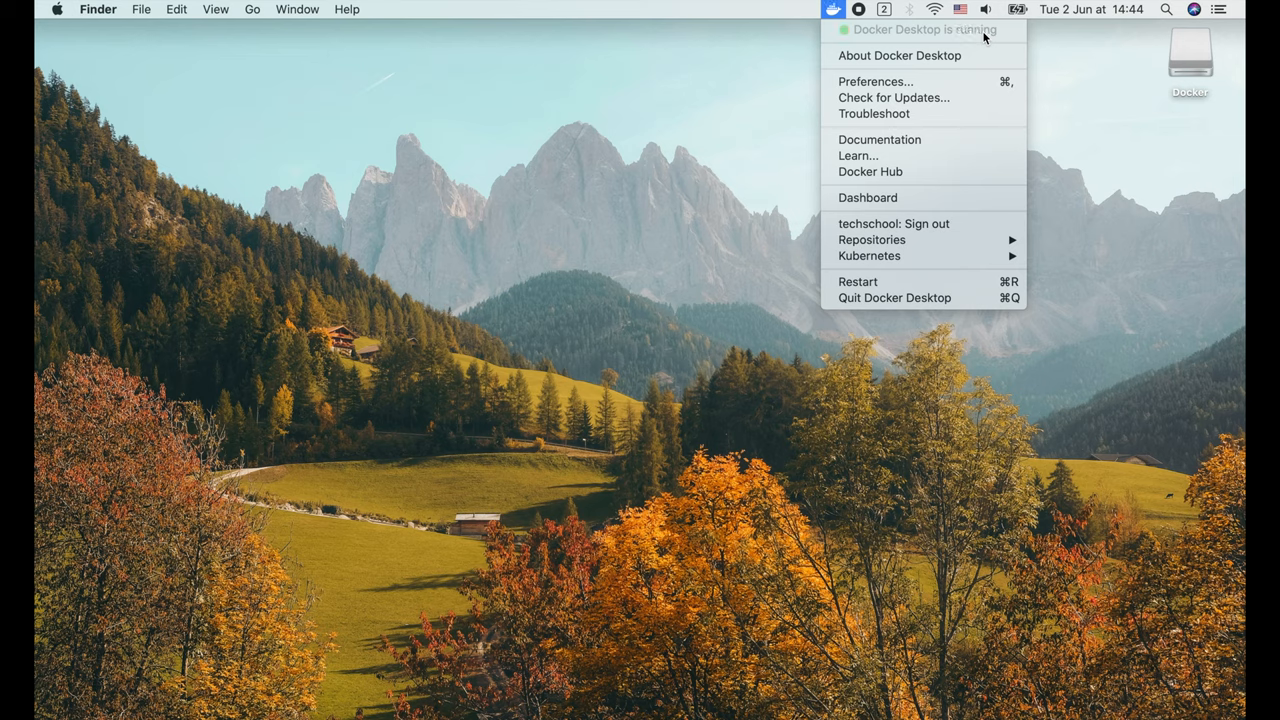
Dismiss the Docker menu and disk options, then launch Terminal from Spotlight.
left_click(790, 90)
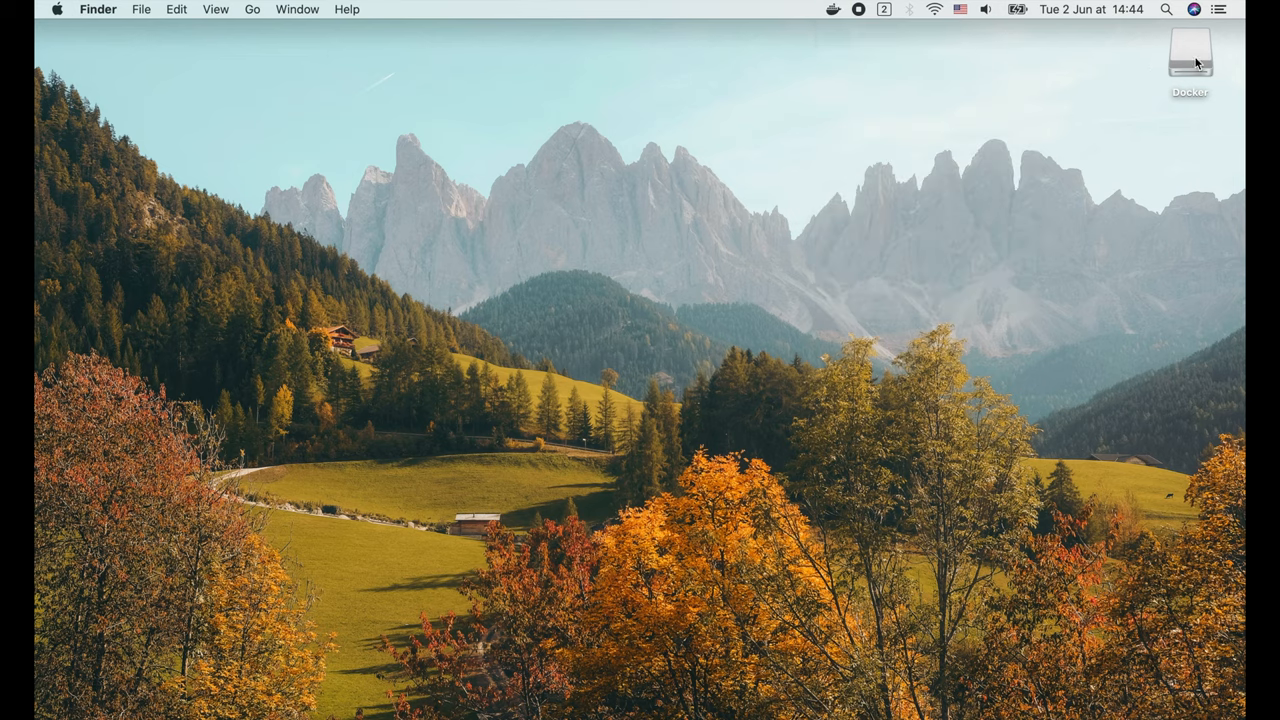
left_click(1190, 55)
right_click(1190, 55)
key("Escape")
key("super+space")
type("terminal")
key("Return")
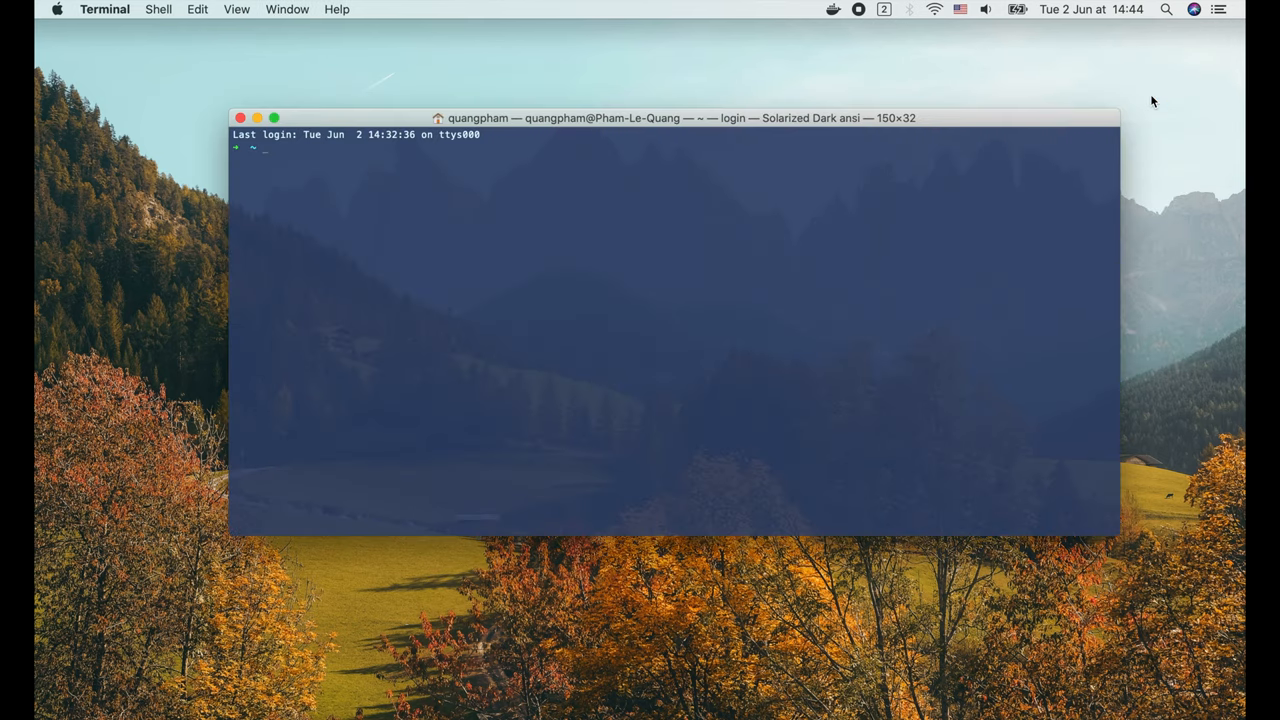
type("docker ps")
Confirm 'docker ps' and 'docker images' list nothing, clear the screen and head to Docker Hub.
key("Return")
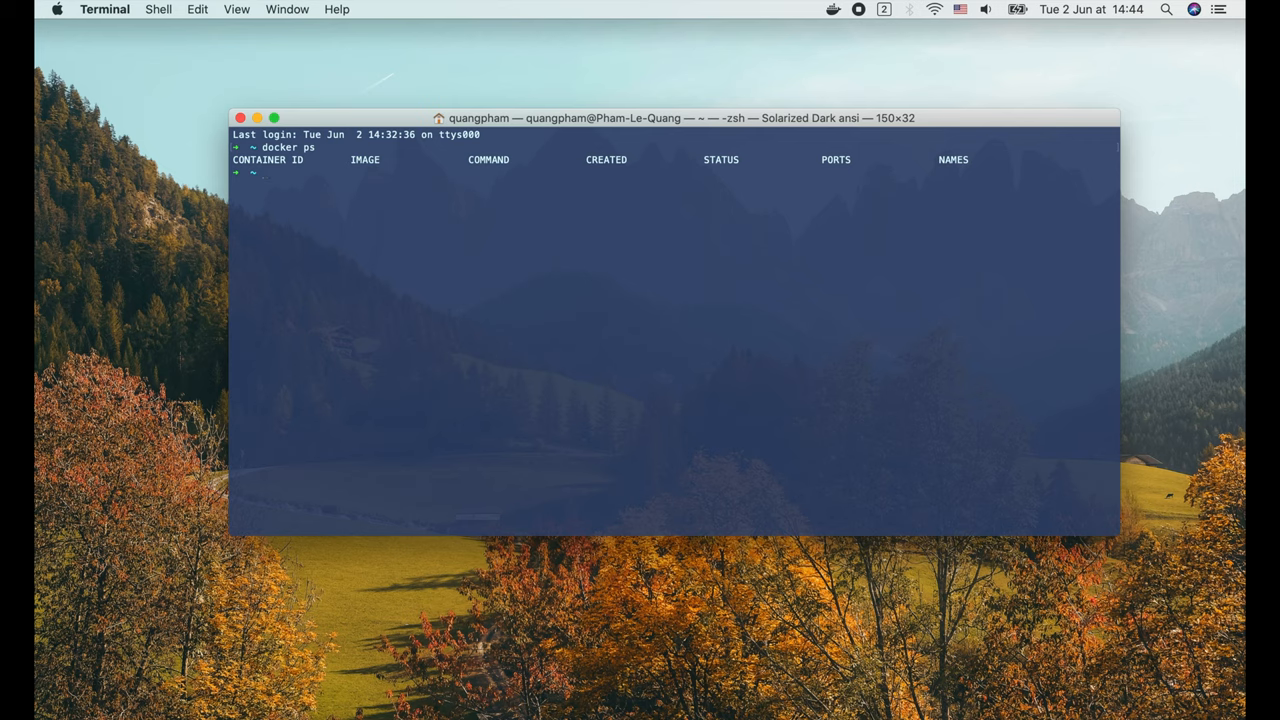
type("docker images")
key("Return")
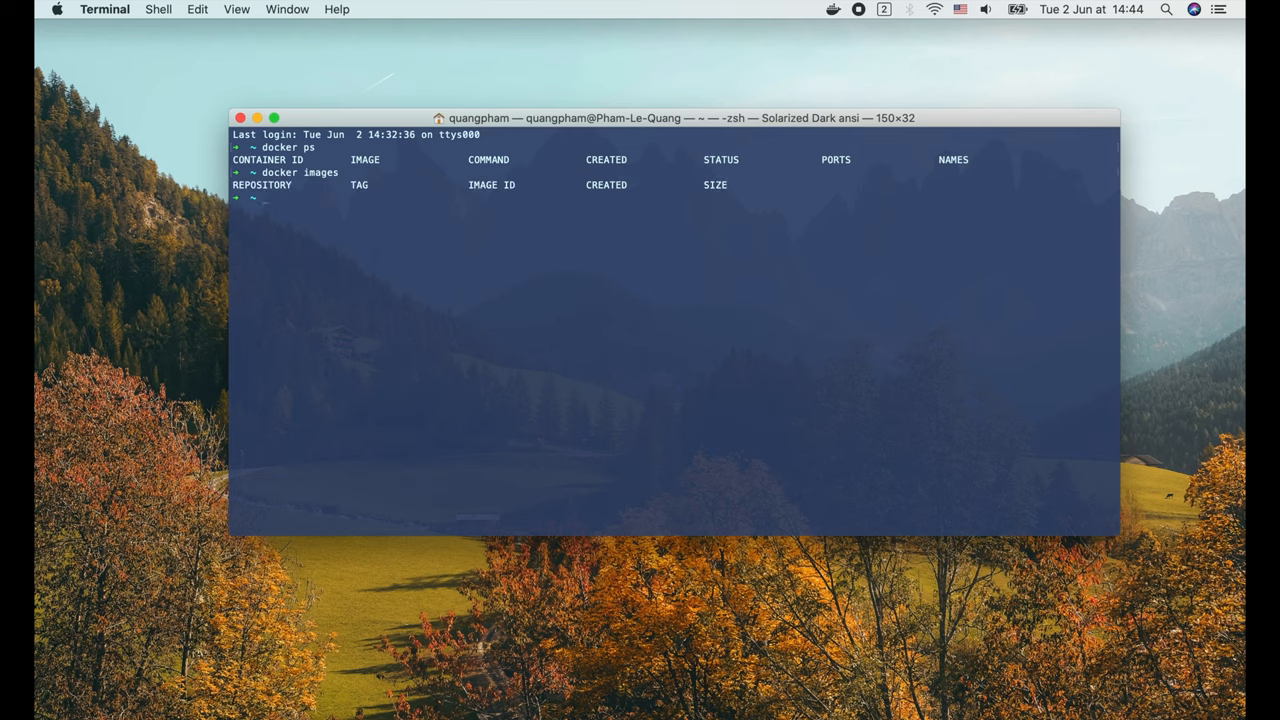
key("ctrl+l")
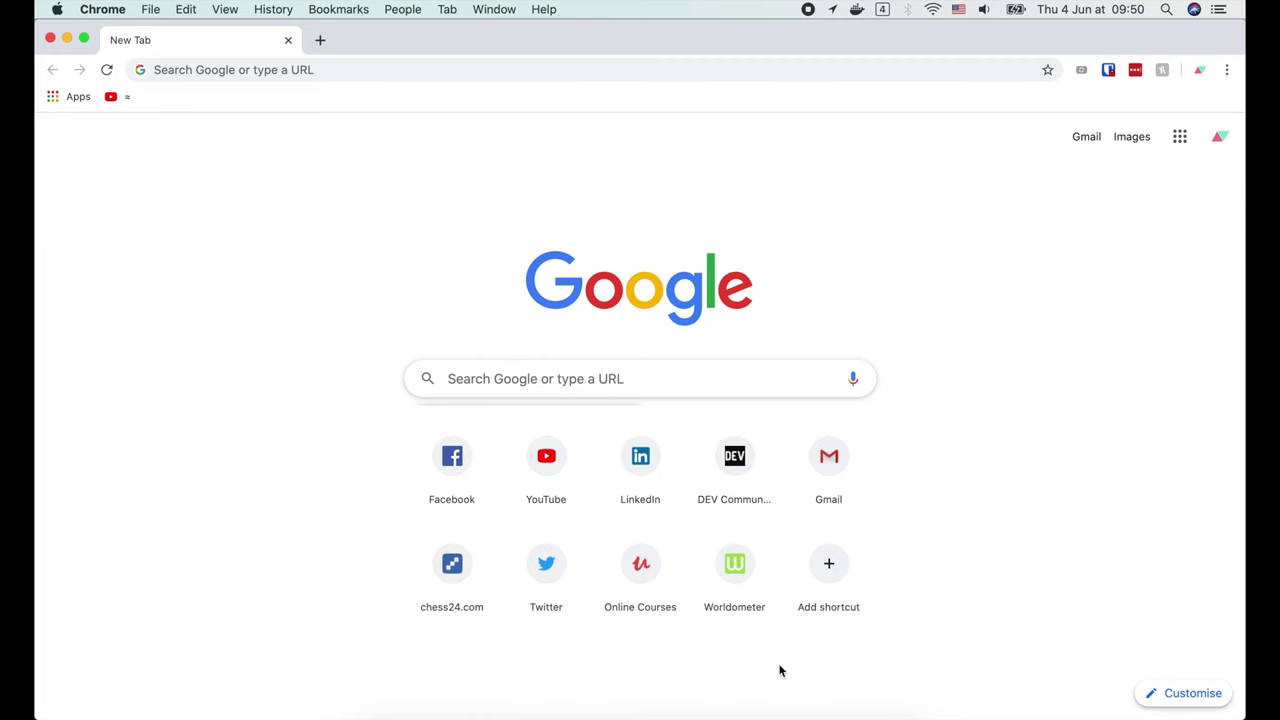
key("super+l")
type("hub")
key("Return")
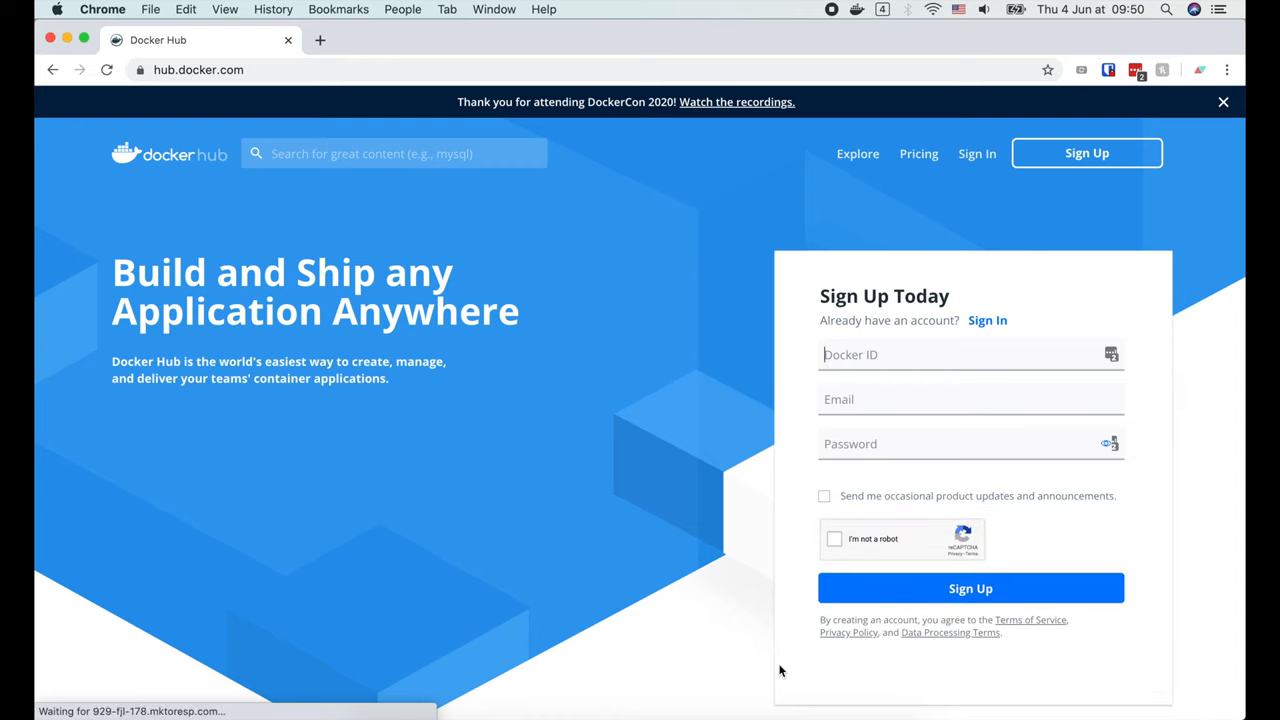
Search Docker Hub for 'postgres' and reach the official postgres image page.
left_click(493, 160)
type("postgres")
key("Return")
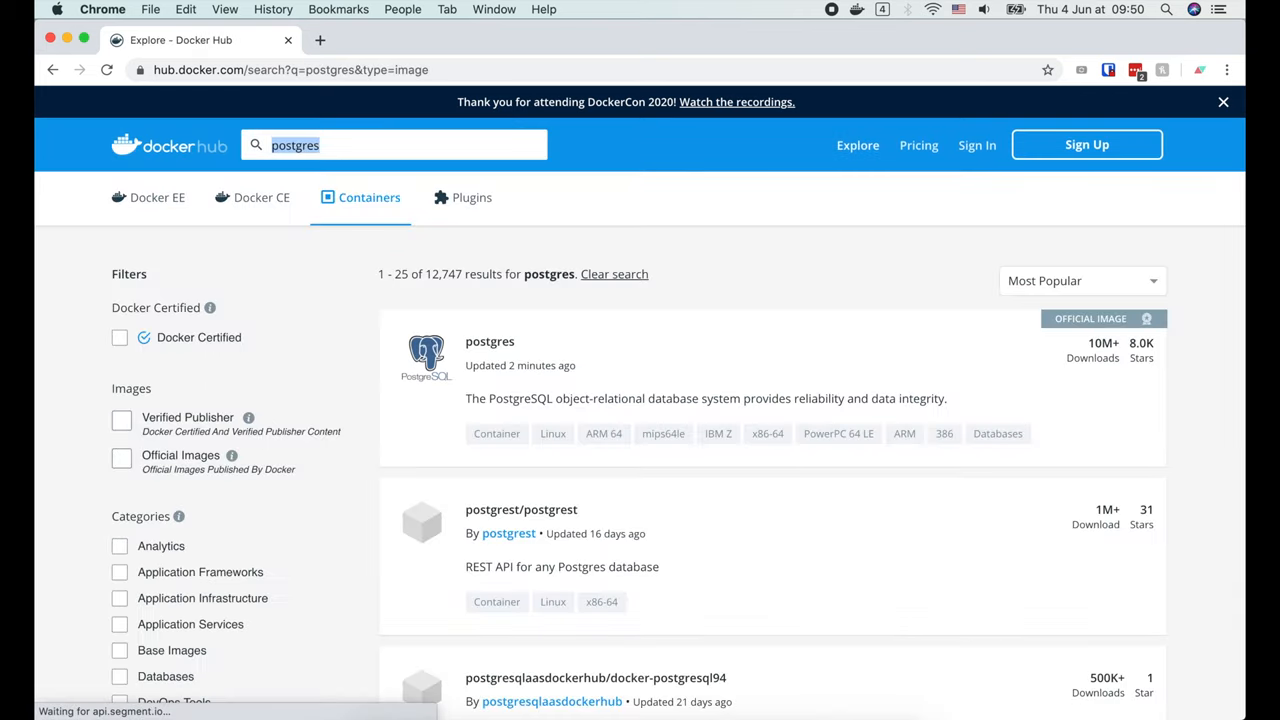
left_click(902, 370)
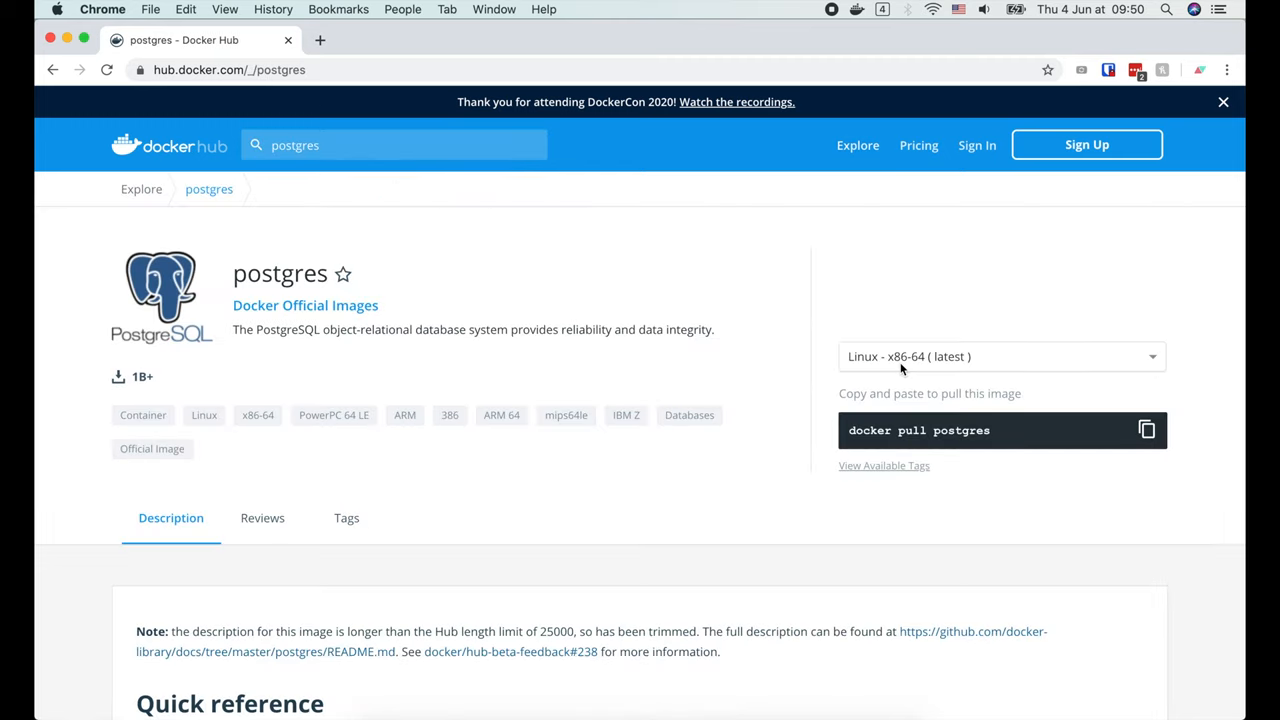
scroll(901, 369, "down", 4)
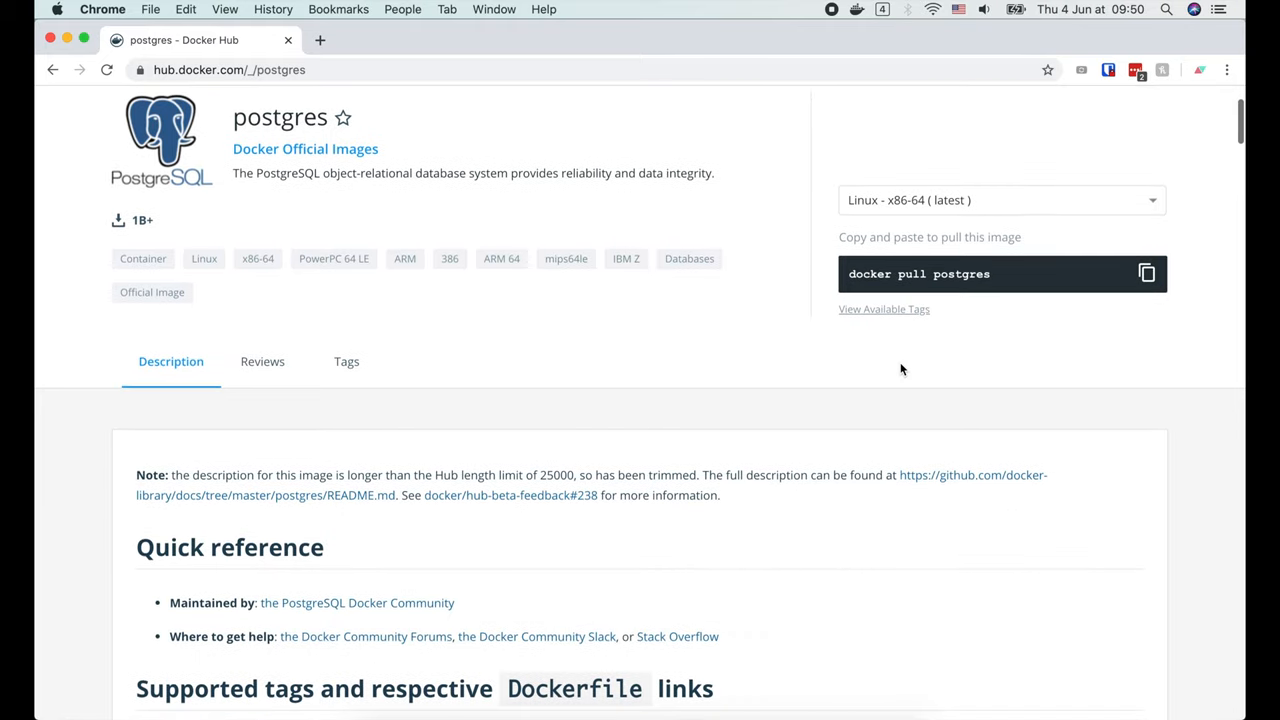
Select the whole 'docker pull postgres' command, review the tags and return to Terminal.
left_click_drag(849, 273, 992, 273)
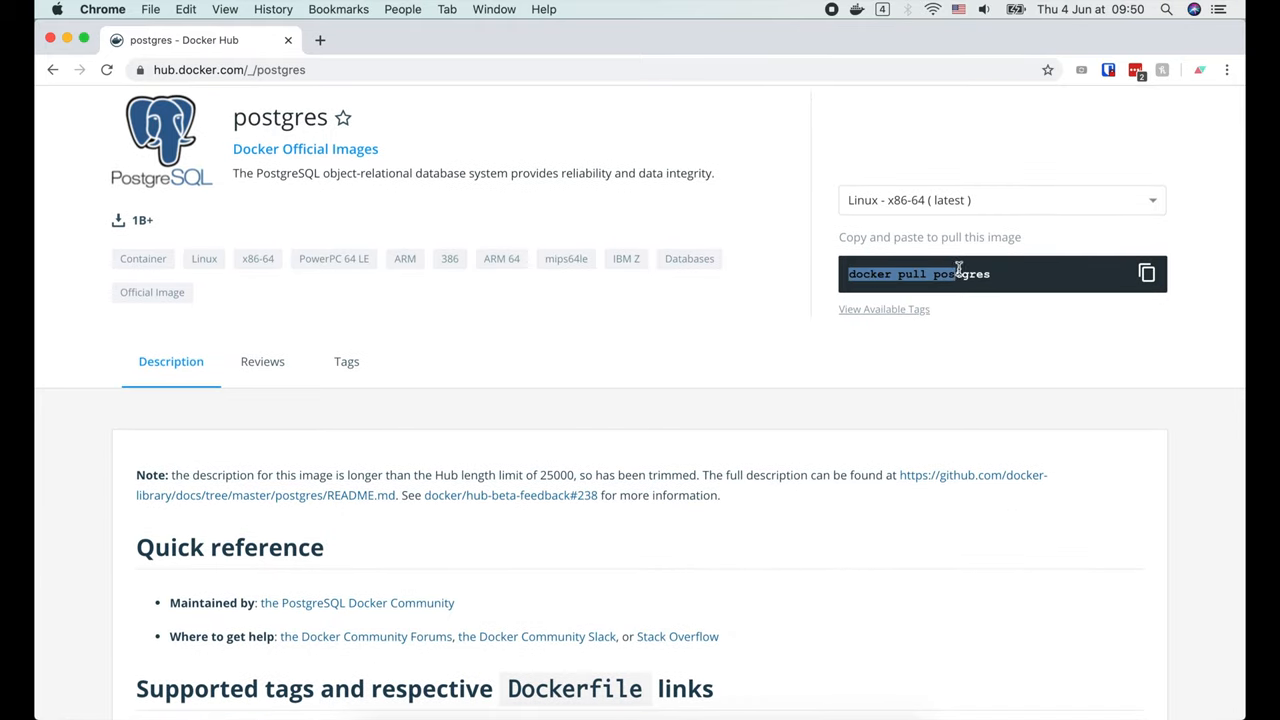
left_click(999, 270)
triple_click(999, 270)
key("super+c")
scroll(753, 350, "down", 5)
scroll(753, 350, "down", 5)
scroll(753, 350, "down", 1)
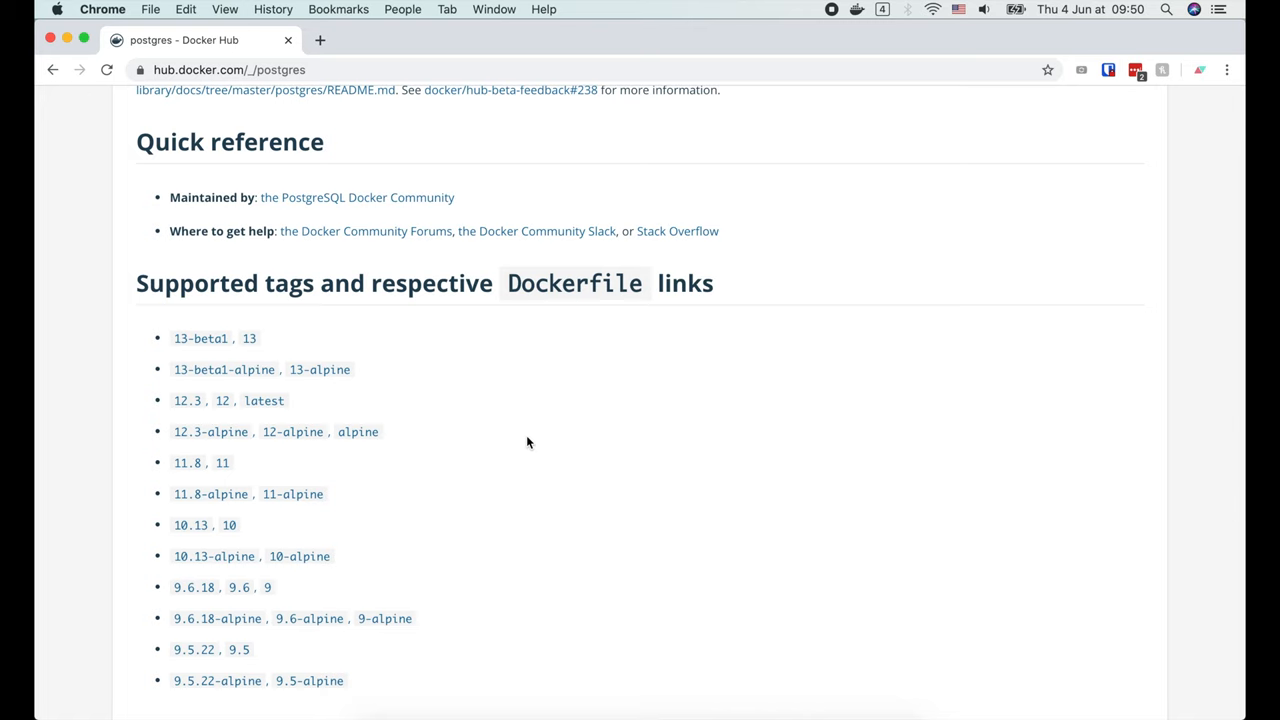
key("super+Tab")
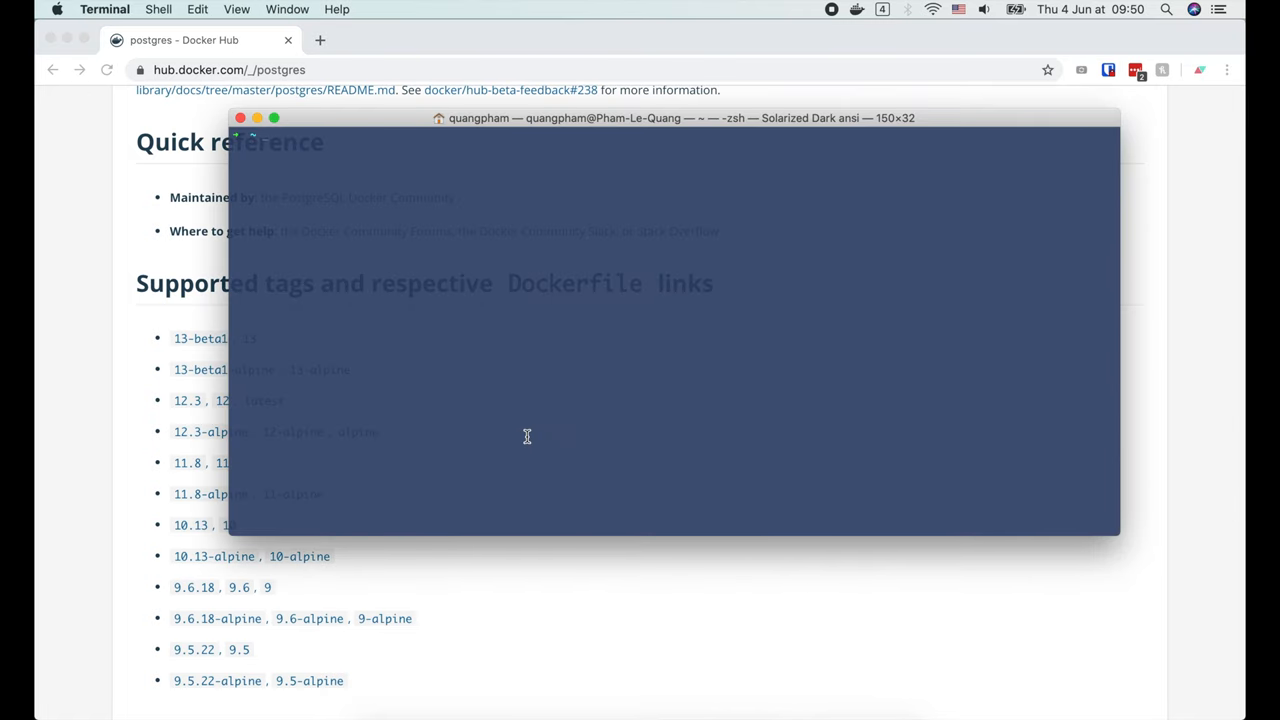
Pull the postgres:12-alpine image, clear the screen and list the local images.
key("super+v")
type(":")
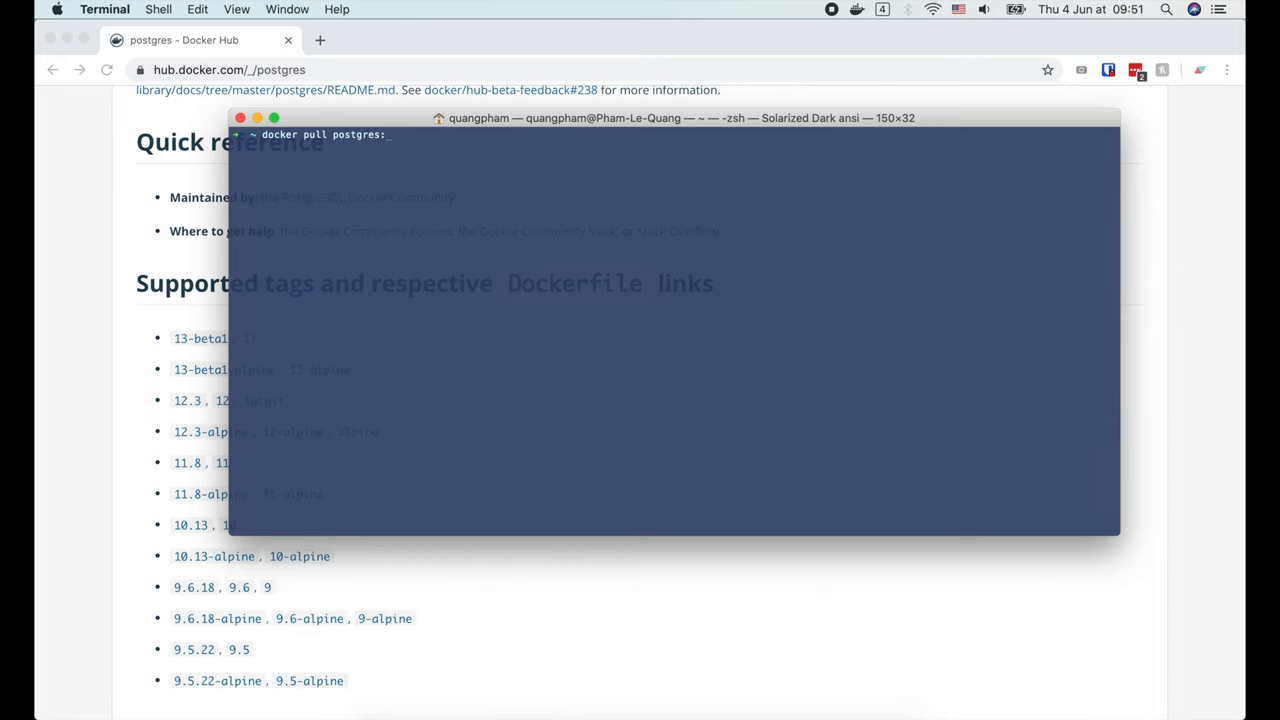
type("12-alpine")
key("Return")
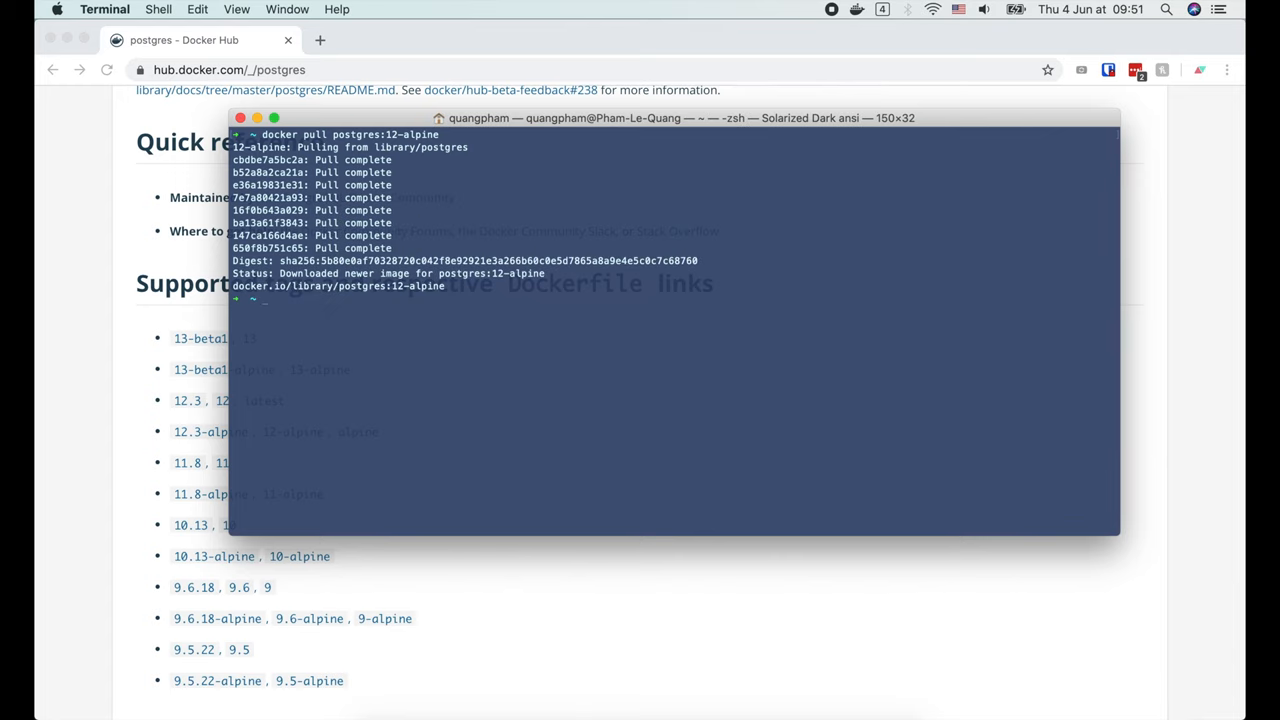
key("super+k")
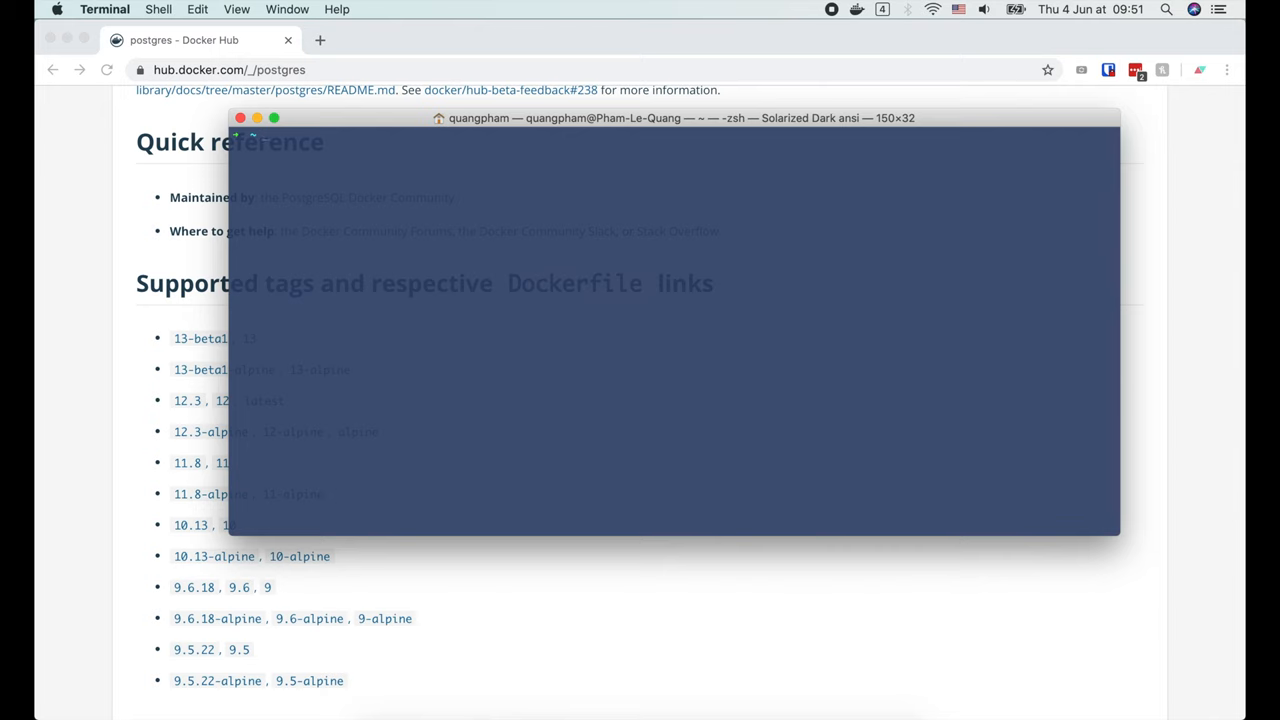
type("docker images")
key("Return")
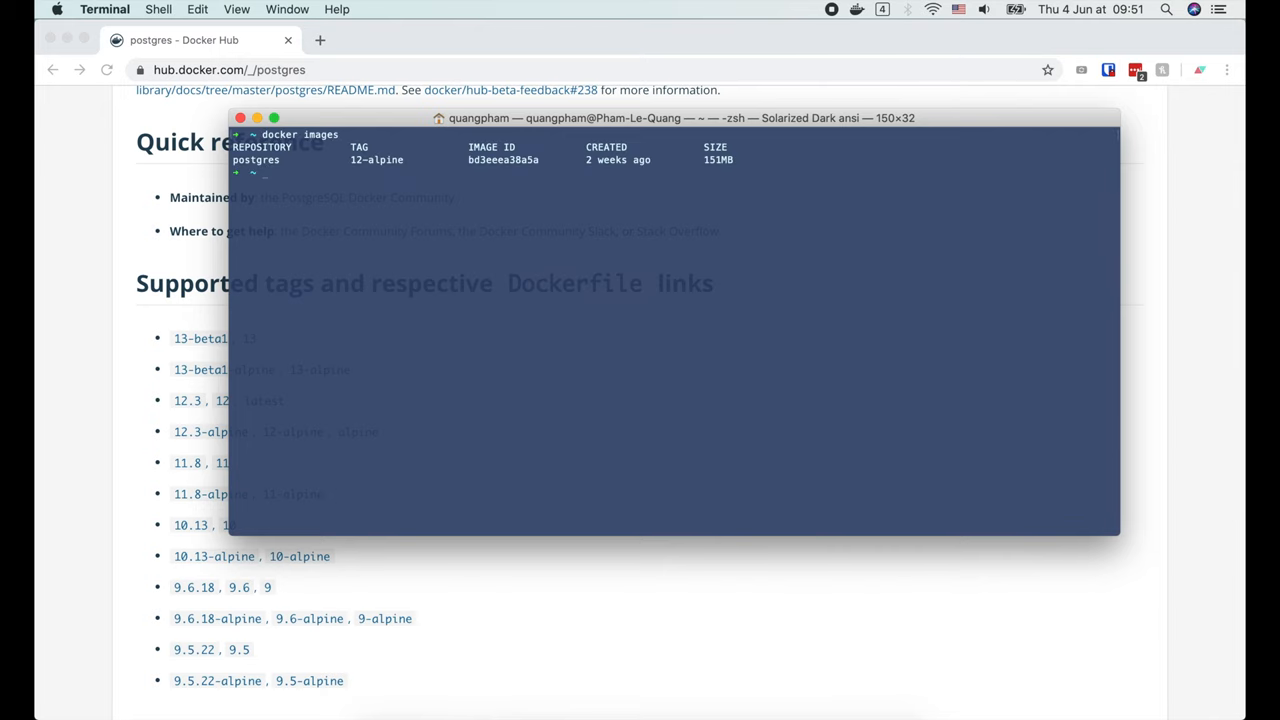
Point out the 12-alpine tag and 151MB size in the image list, then clear the terminal.
triple_click(247, 148)
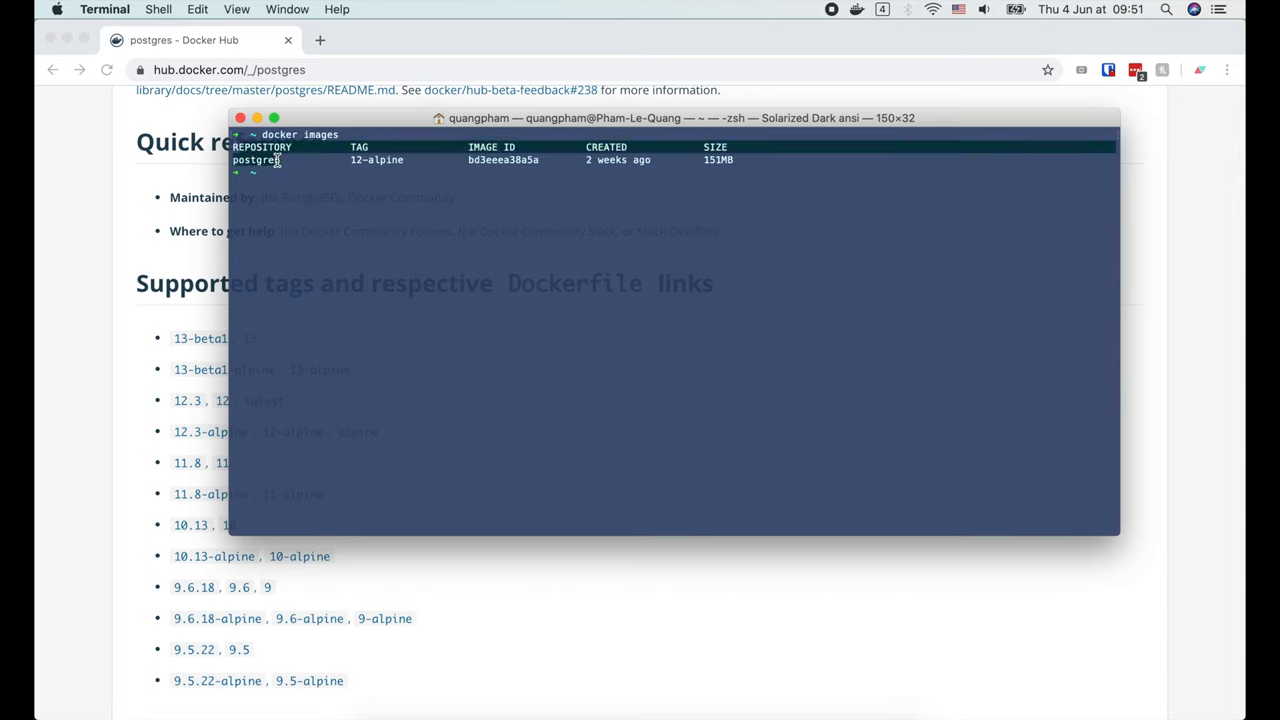
left_click(343, 155)
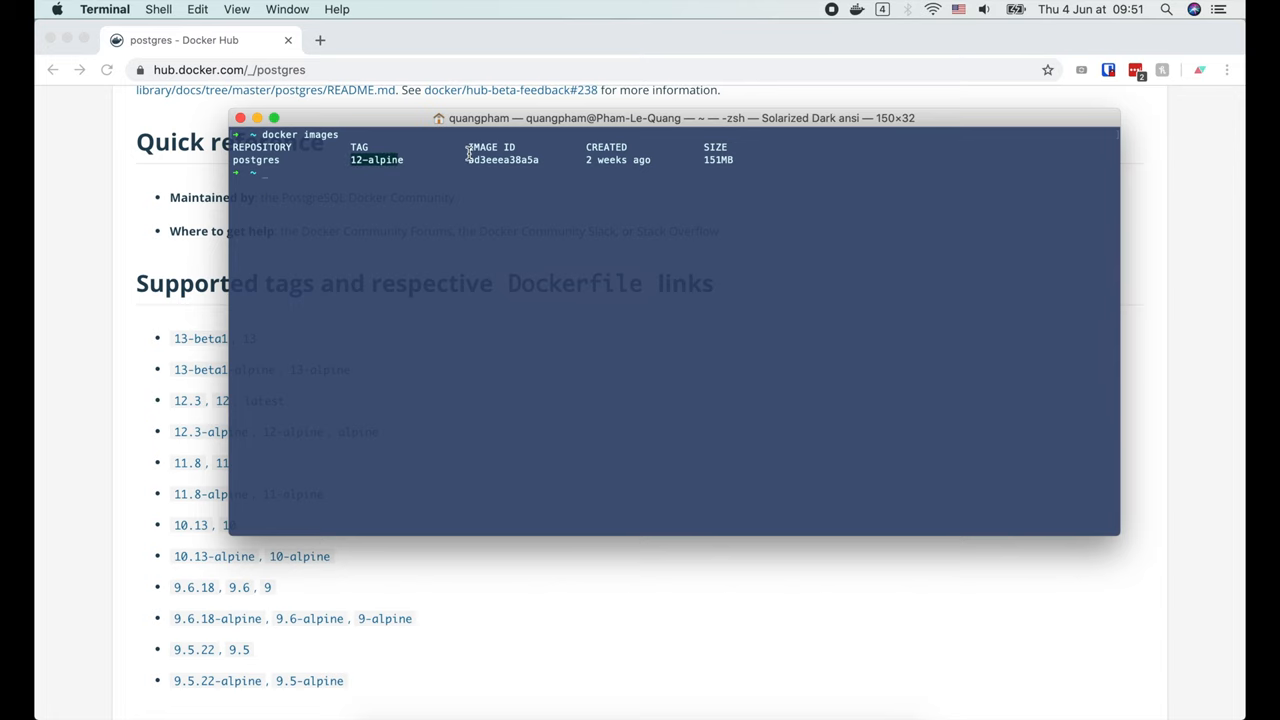
left_click_drag(468, 147, 534, 160)
left_click(560, 158)
left_click_drag(703, 159, 735, 160)
left_click(731, 169)
key("ctrl+l")
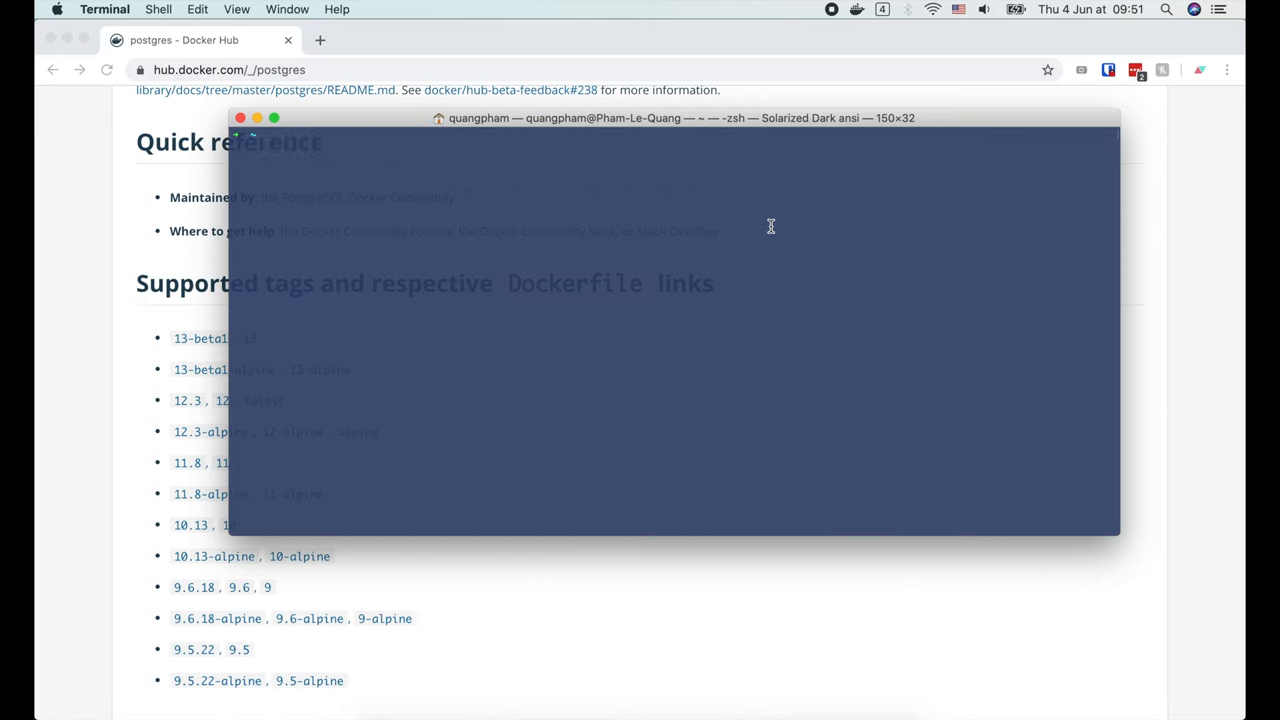
left_click(681, 593)
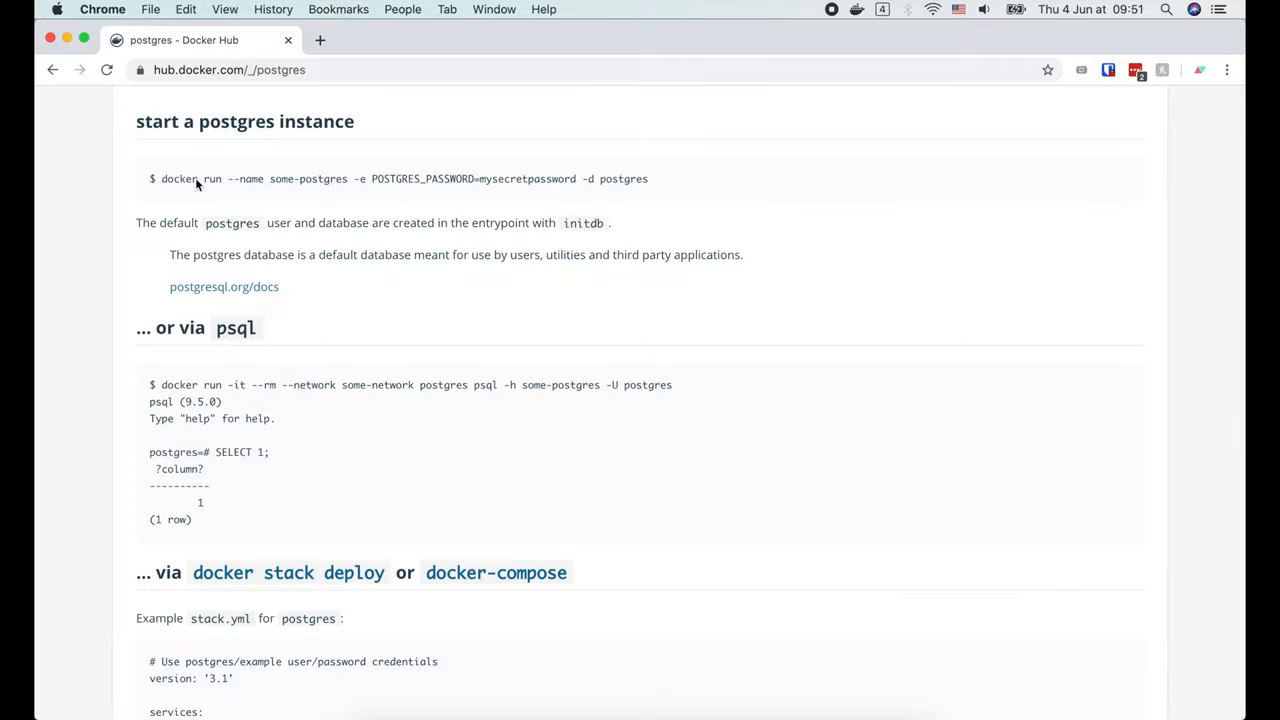
left_click_drag(161, 179, 340, 180)
left_click_drag(382, 180, 572, 182)
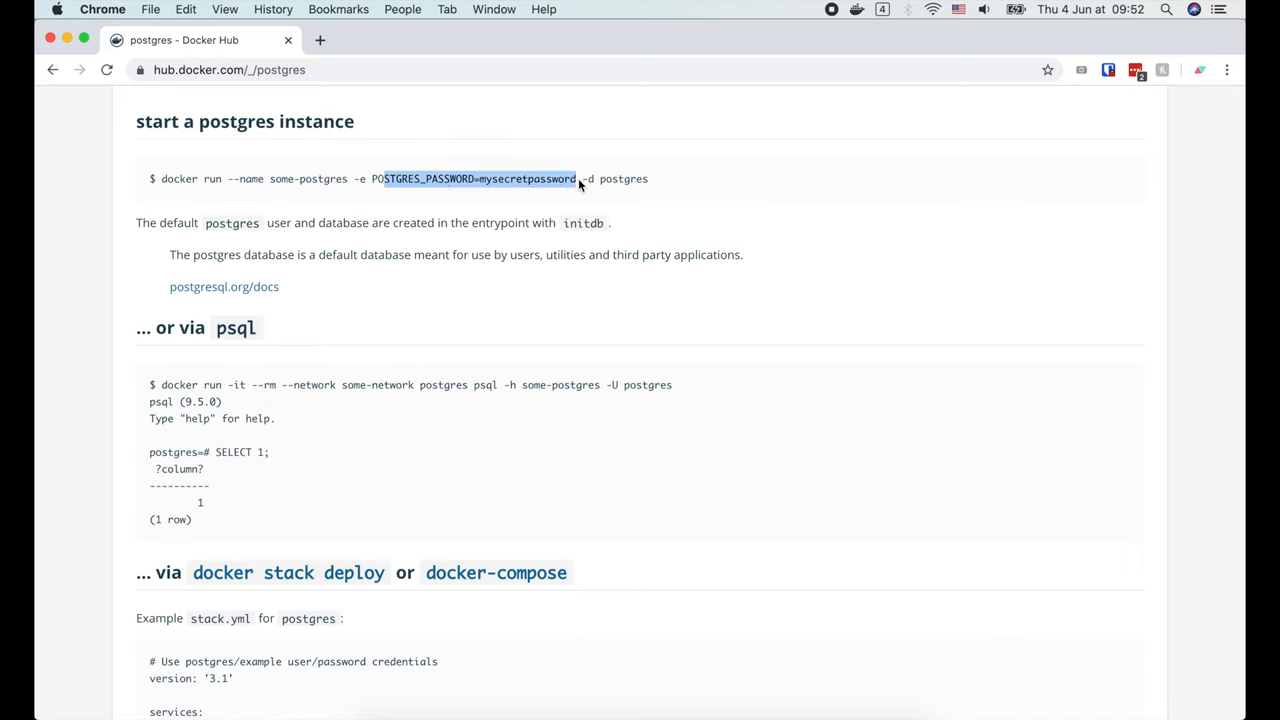
left_click(586, 183)
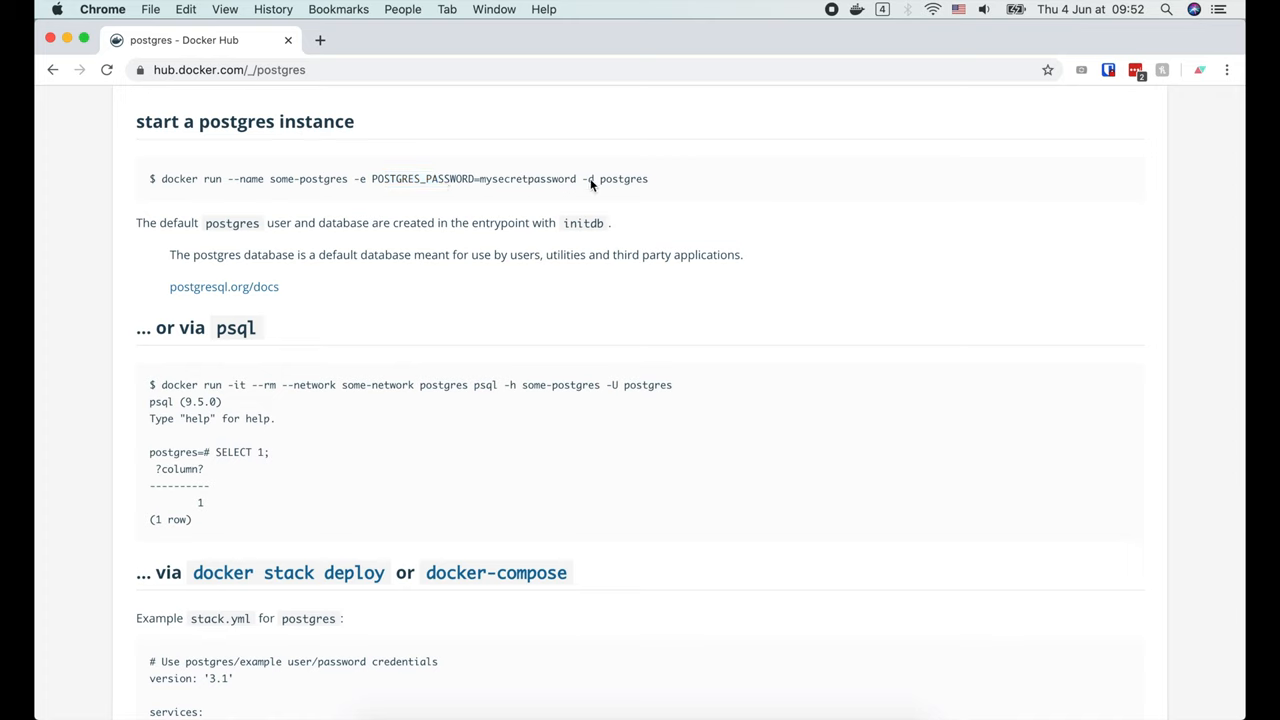
left_click_drag(582, 180, 594, 188)
left_click(603, 186)
left_click_drag(601, 186, 613, 186)
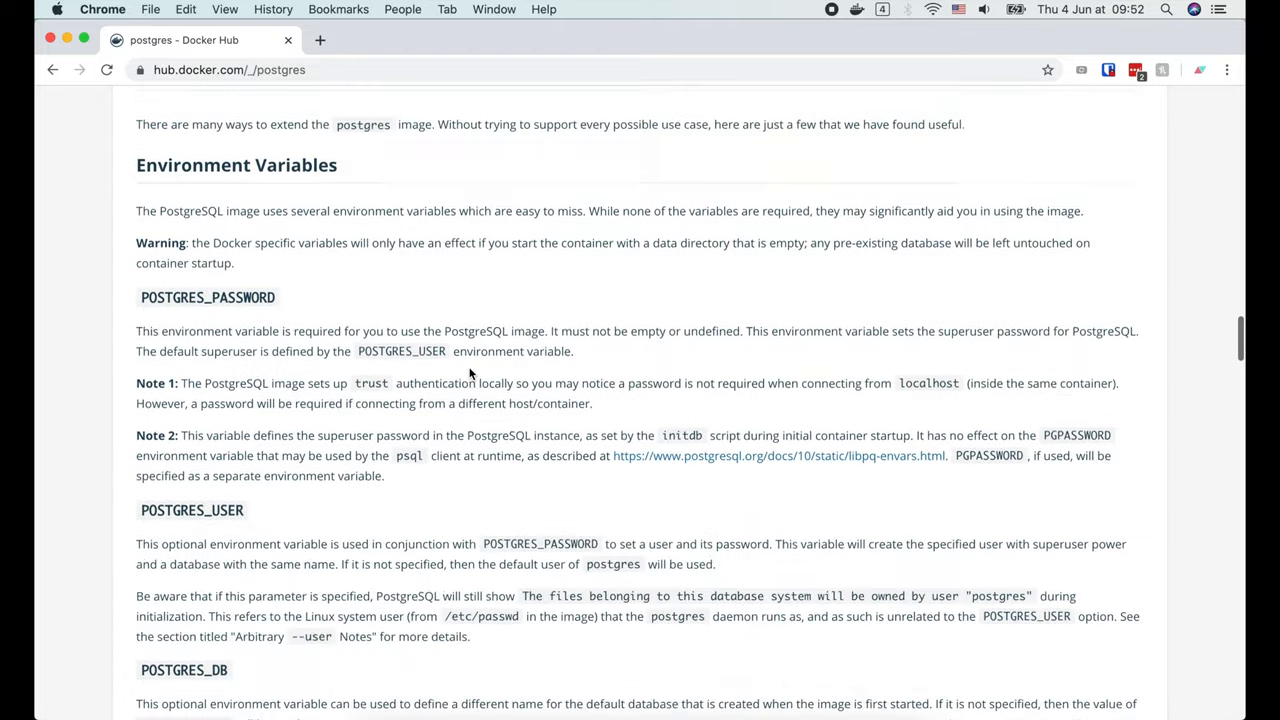
left_click_drag(142, 299, 285, 299)
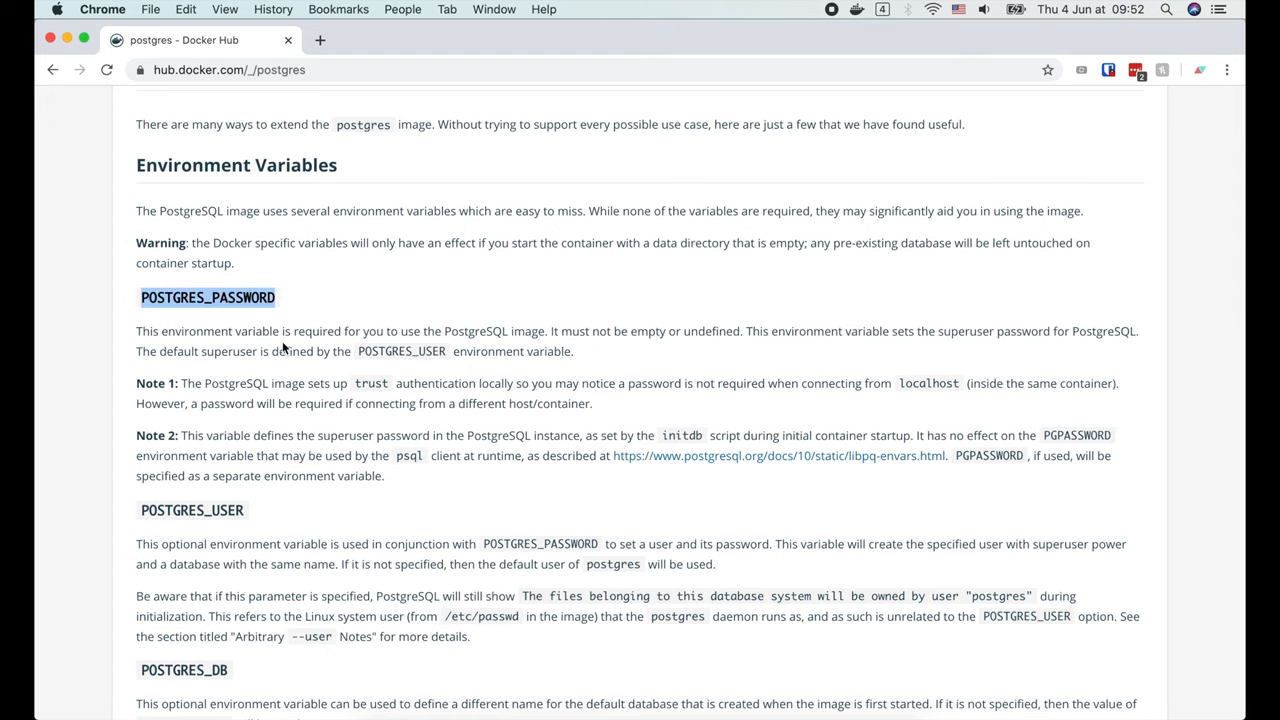
scroll(300, 378, "down", 2)
scroll(300, 396, "down", 2)
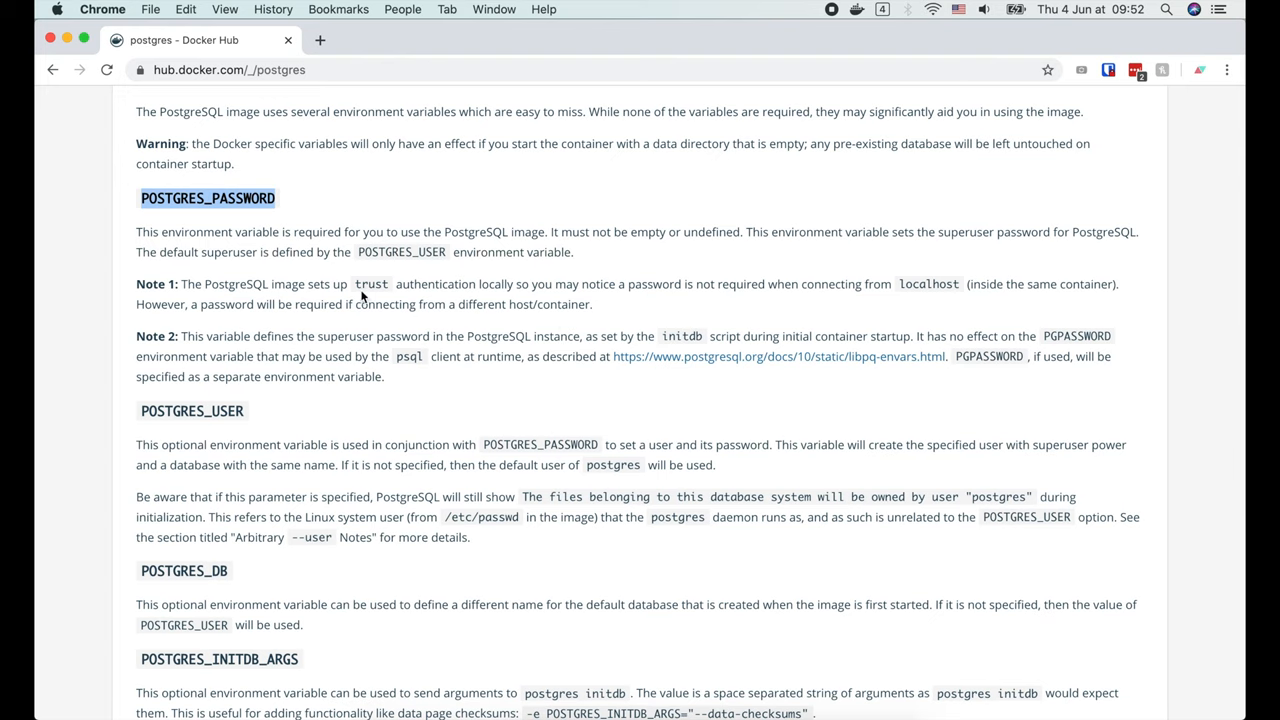
scroll(358, 289, "down", 1)
scroll(358, 289, "down", 1)
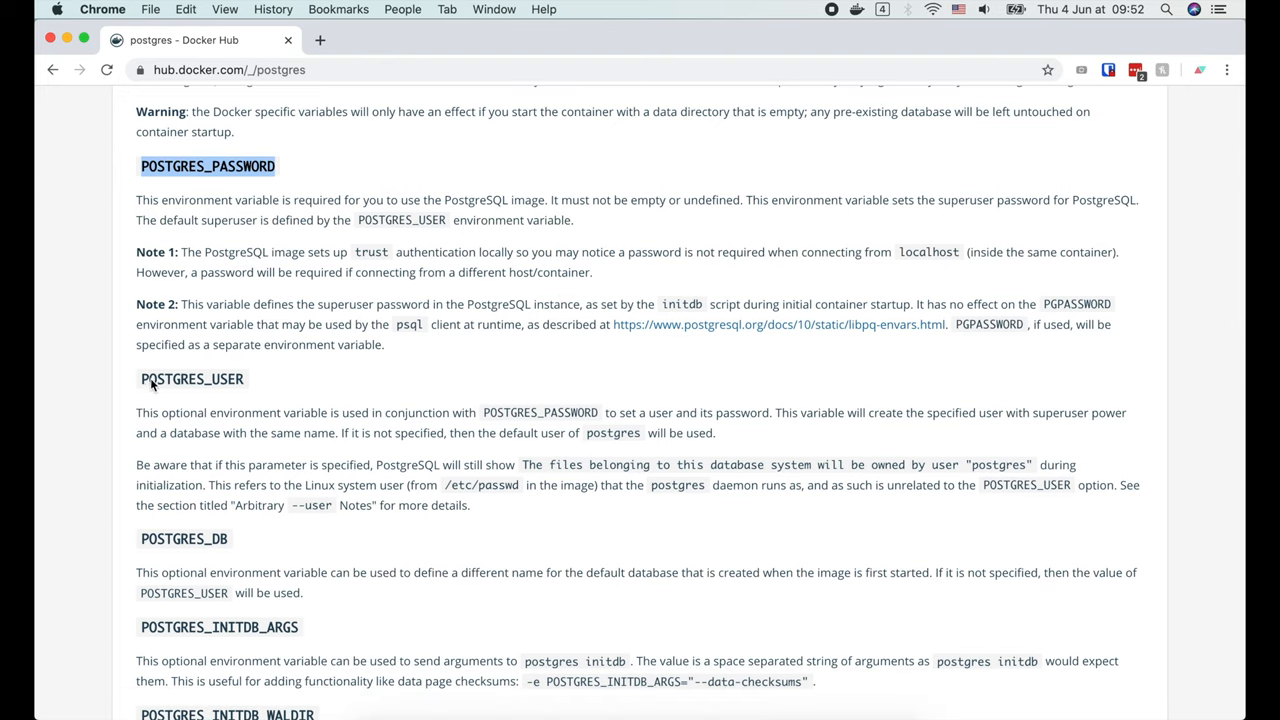
left_click_drag(142, 380, 246, 389)
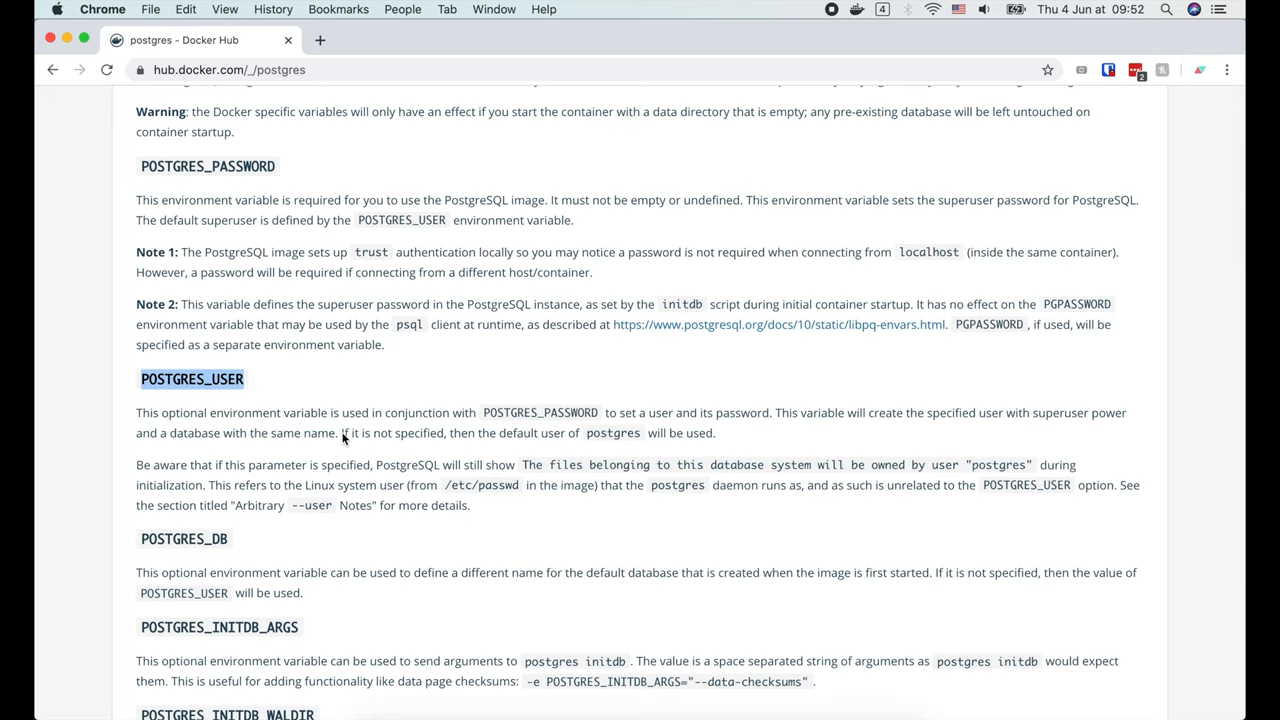
left_click_drag(342, 433, 718, 440)
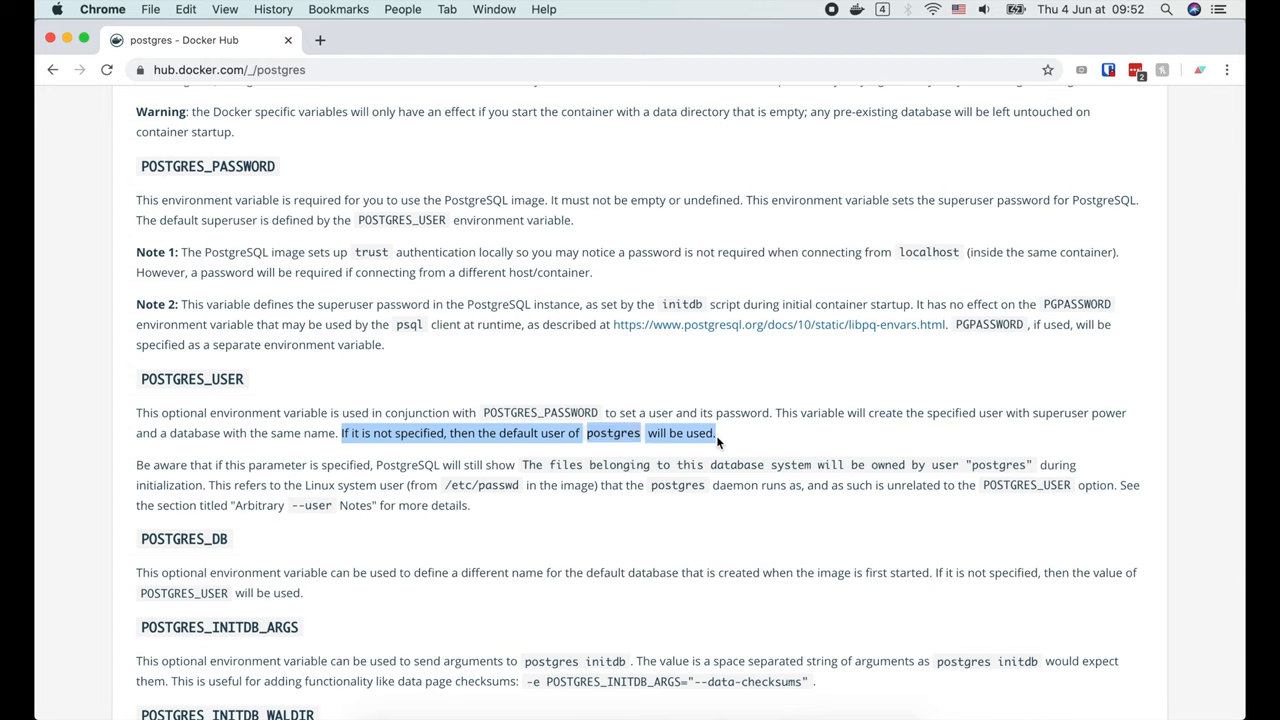
scroll(670, 444, "down", 3)
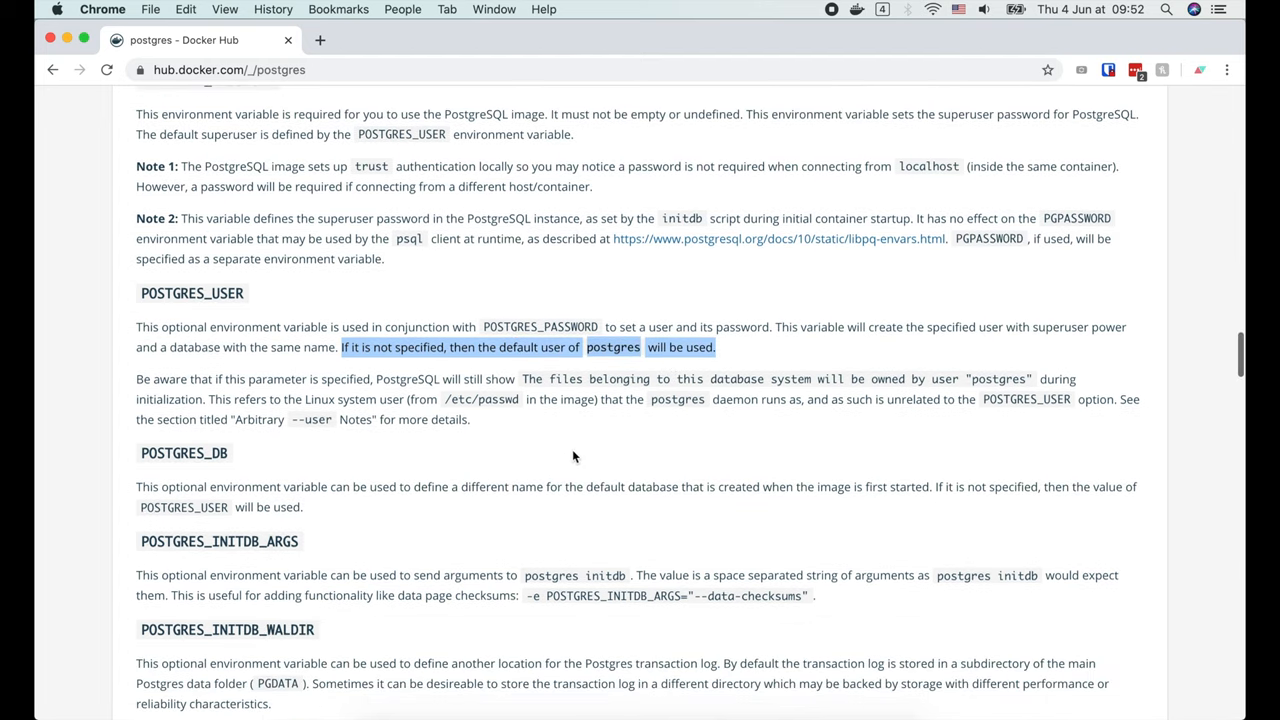
left_click_drag(146, 541, 205, 544)
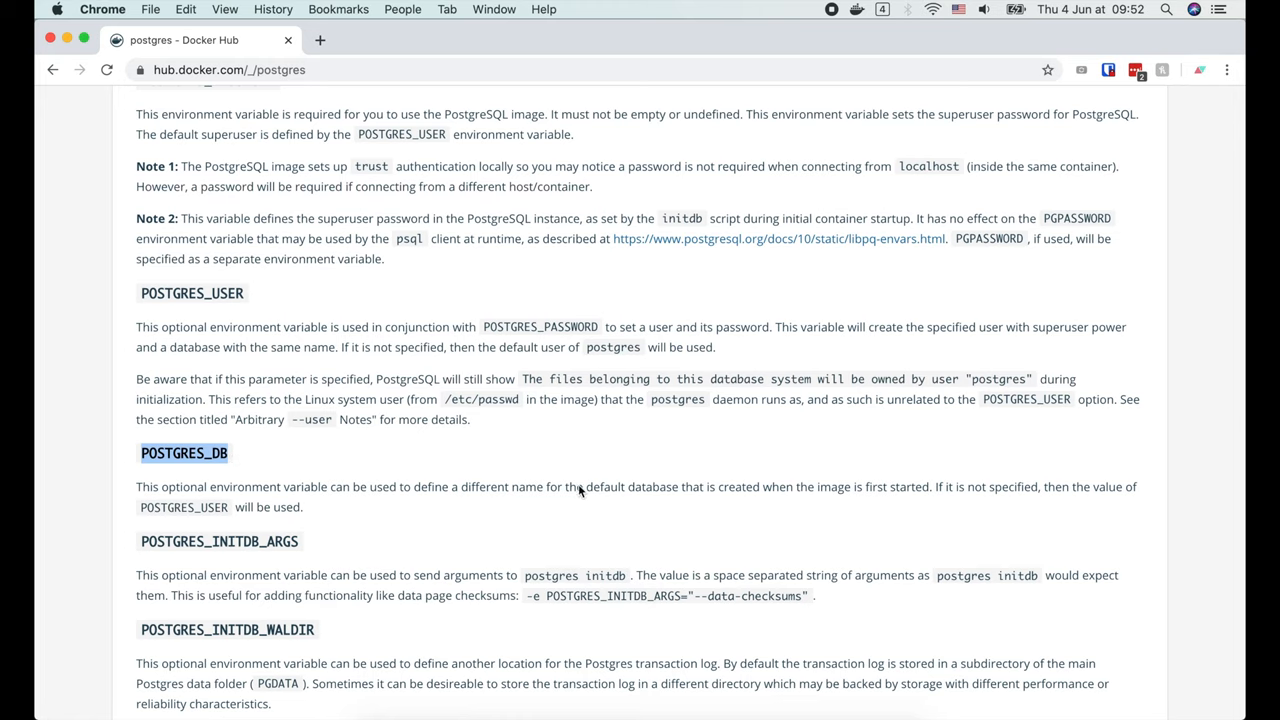
left_click_drag(583, 487, 684, 489)
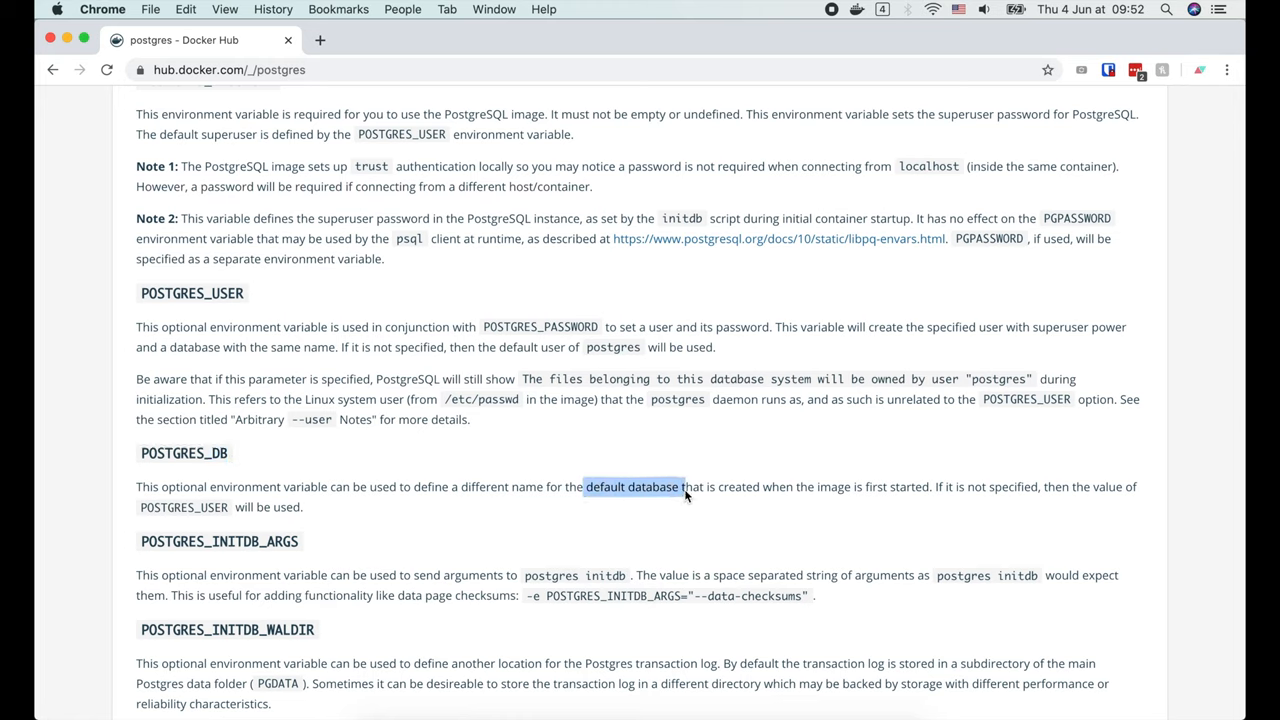
left_click_drag(945, 487, 1040, 488)
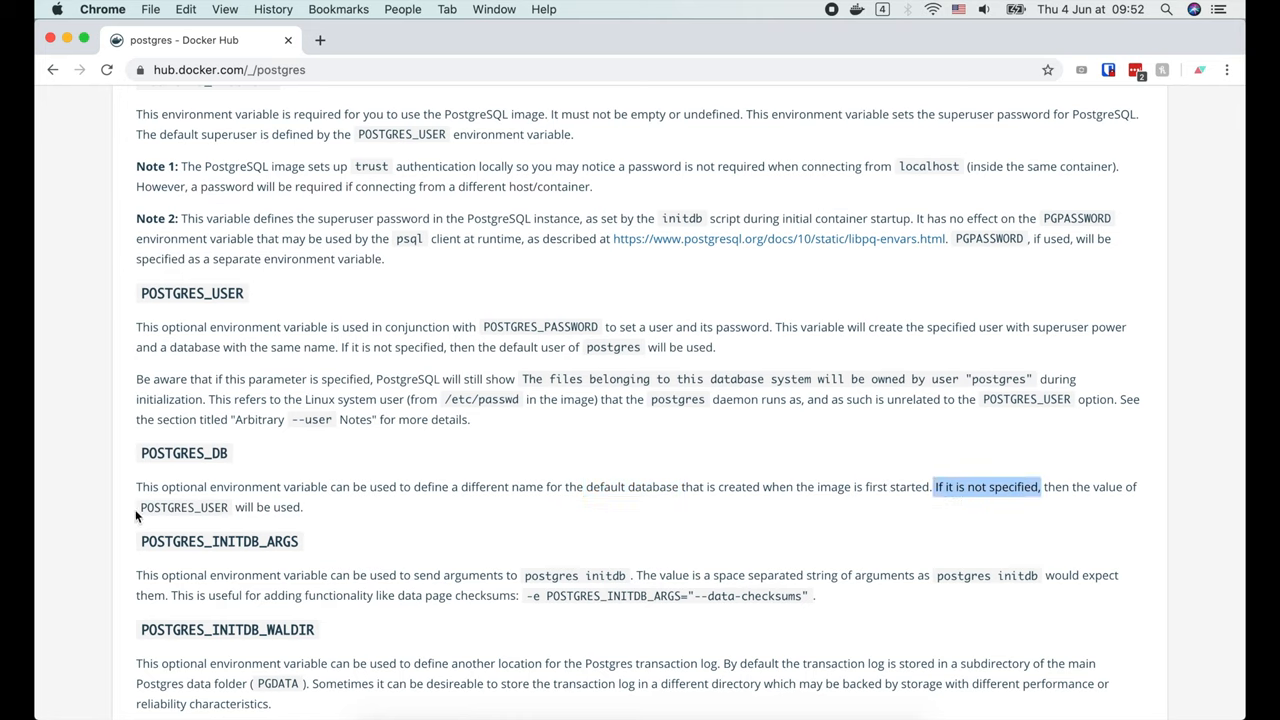
left_click_drag(136, 487, 272, 509)
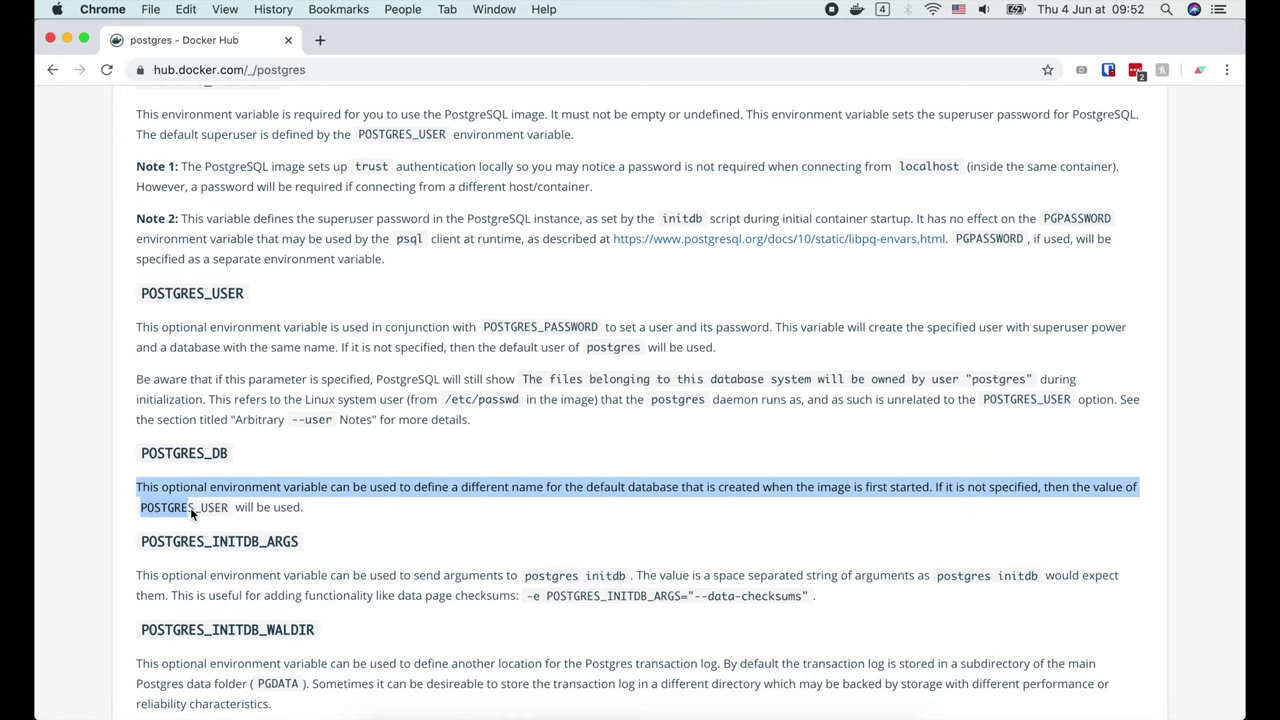
left_click(314, 509)
scroll(314, 509, "up", 10)
scroll(314, 509, "up", 5)
scroll(314, 509, "up", 3)
Copy the example docker run command from Docker Hub and paste it at the Terminal prompt.
left_click_drag(161, 255, 651, 256)
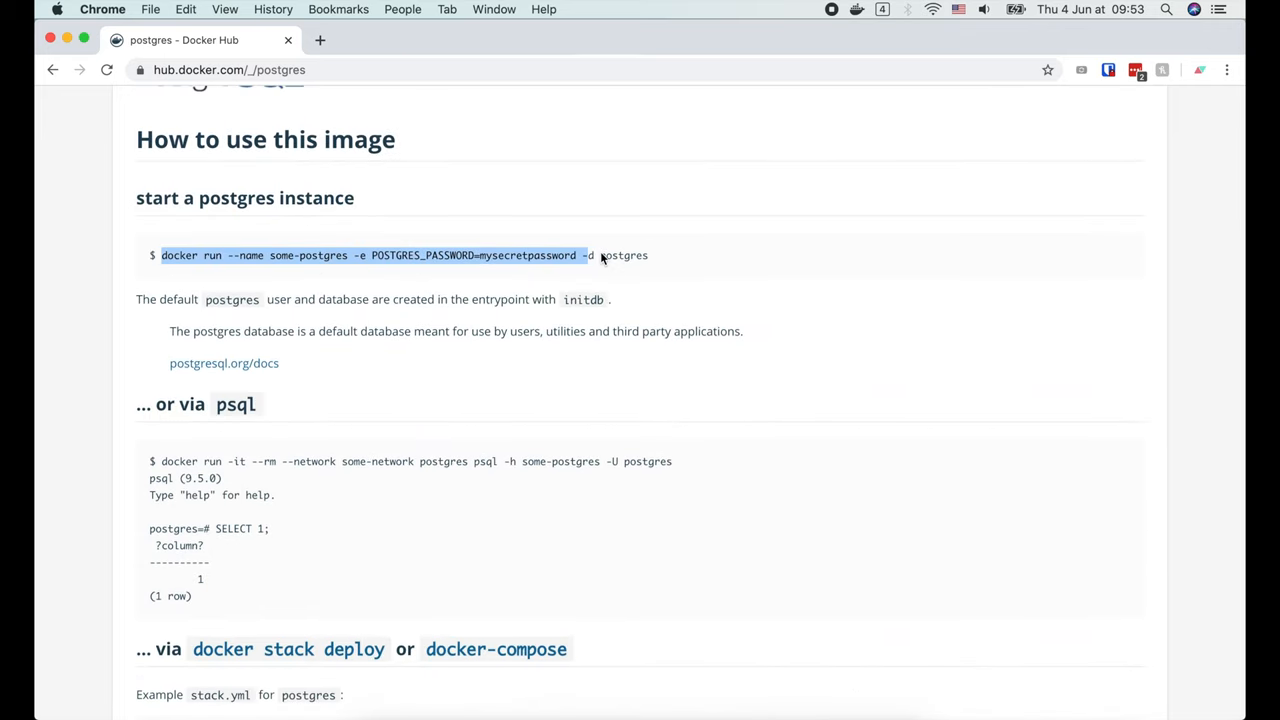
key("super+c")
key("super+Tab")
key("super+v")
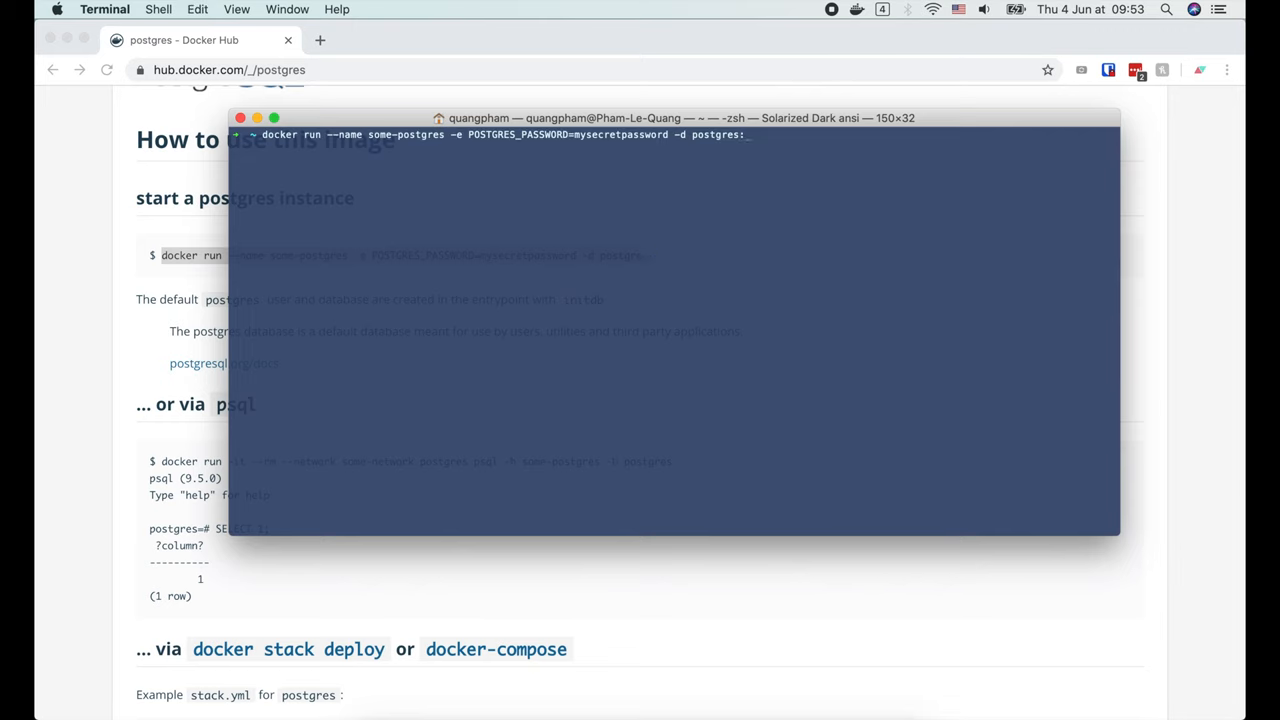
type("12-alp")
type("ine")
key("Left")
key("Left")
key("Left")
key("BackSpace")
key("BackSpace")
key("BackSpace")
key("BackSpace")
key("BackSpace")
key("BackSpace")
key("Left")
key("Left")
key("Left")
key("BackSpace")
key("BackSpace")
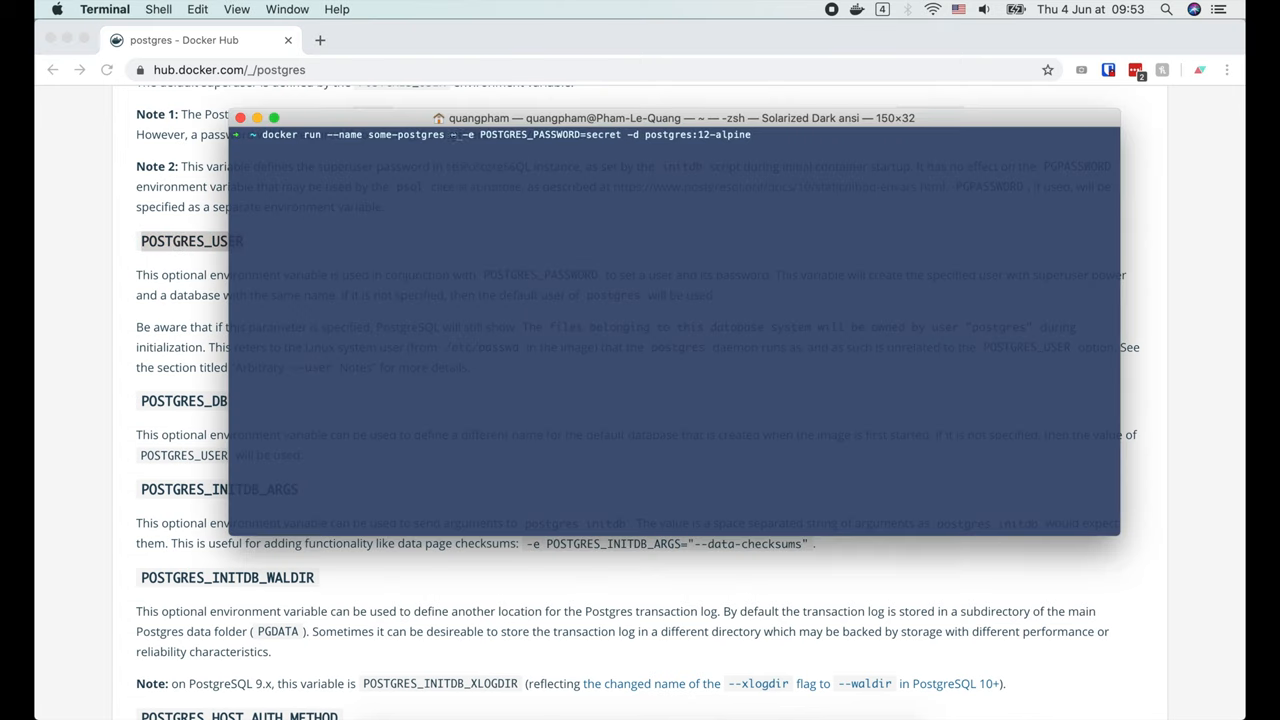
type("-e")
key("super+v")
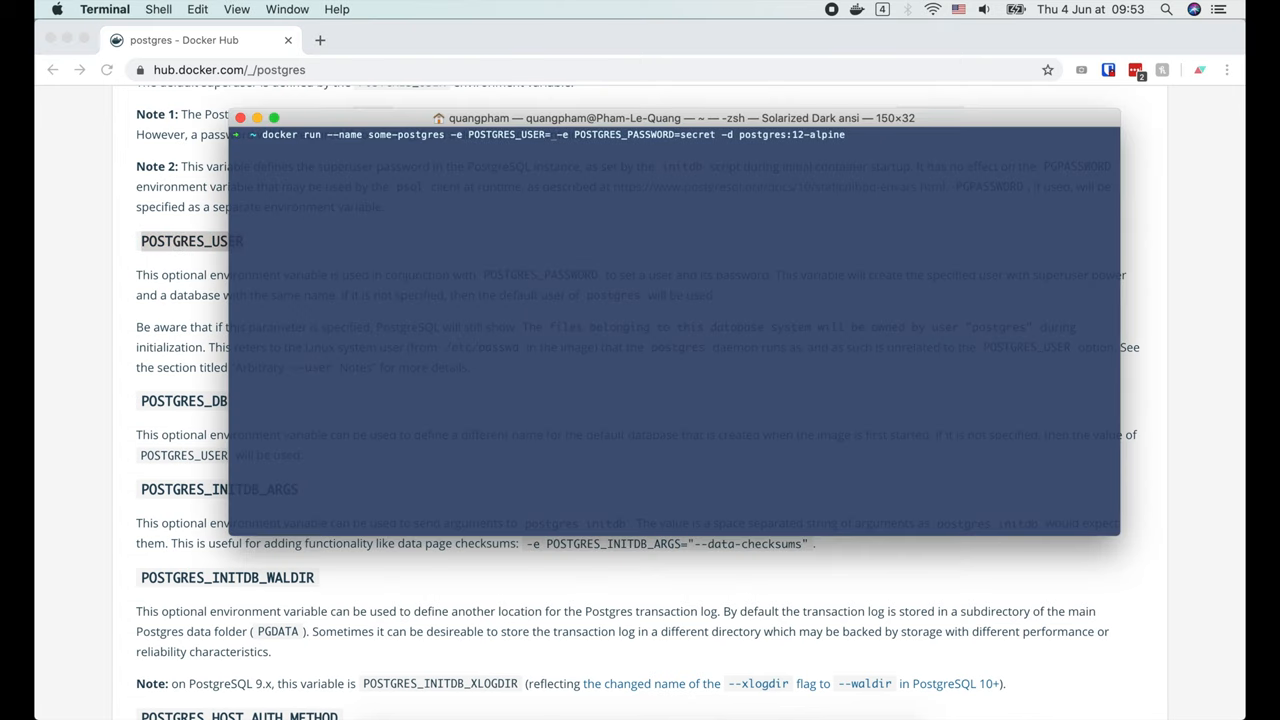
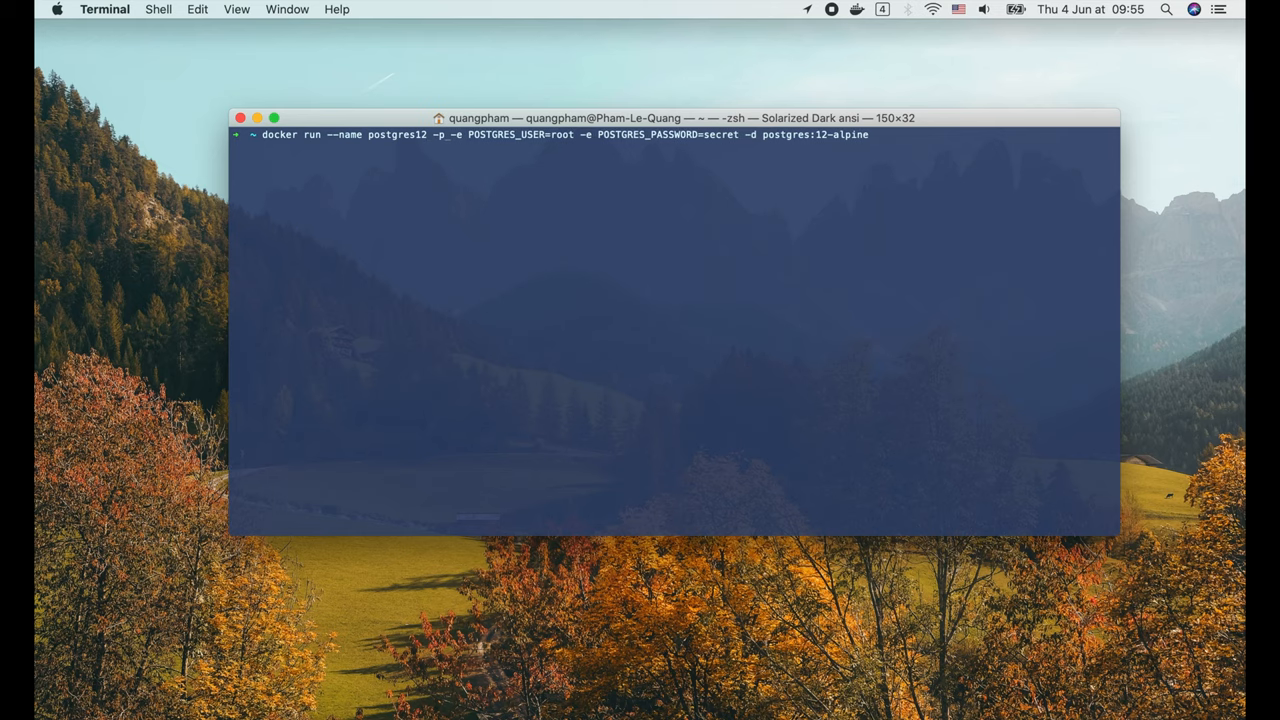
type("5432 ")
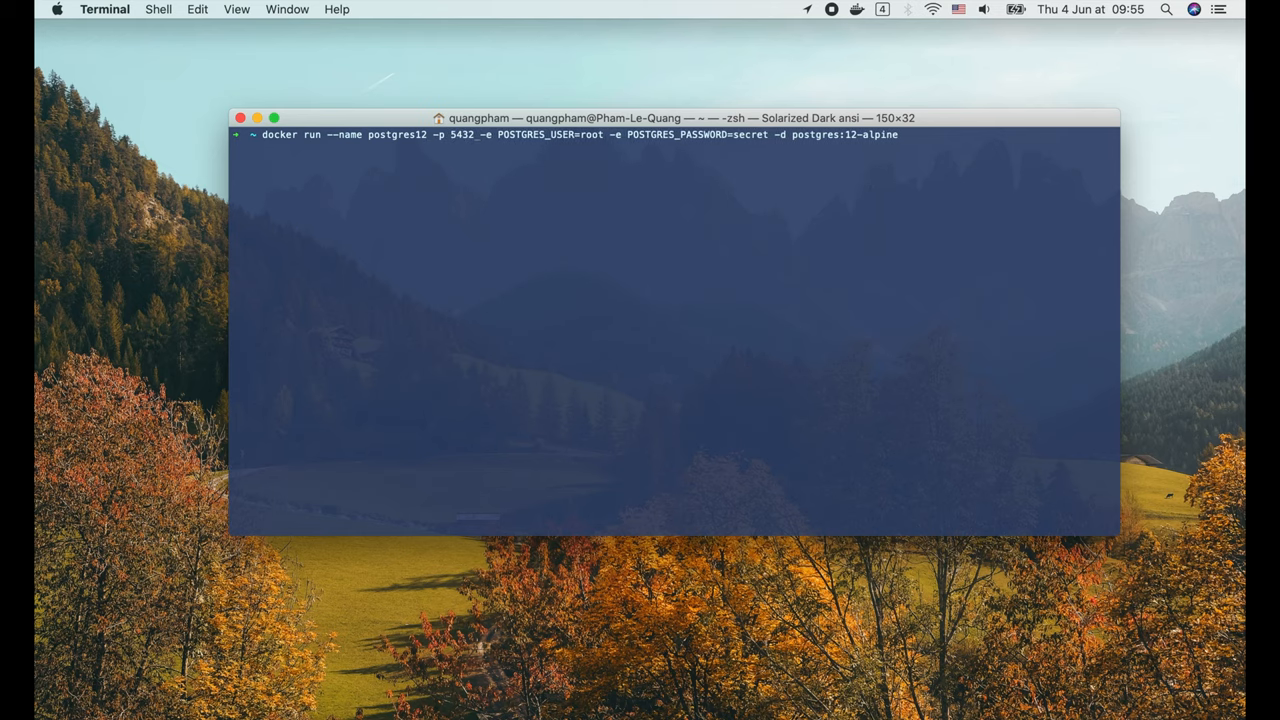
type(":5432")
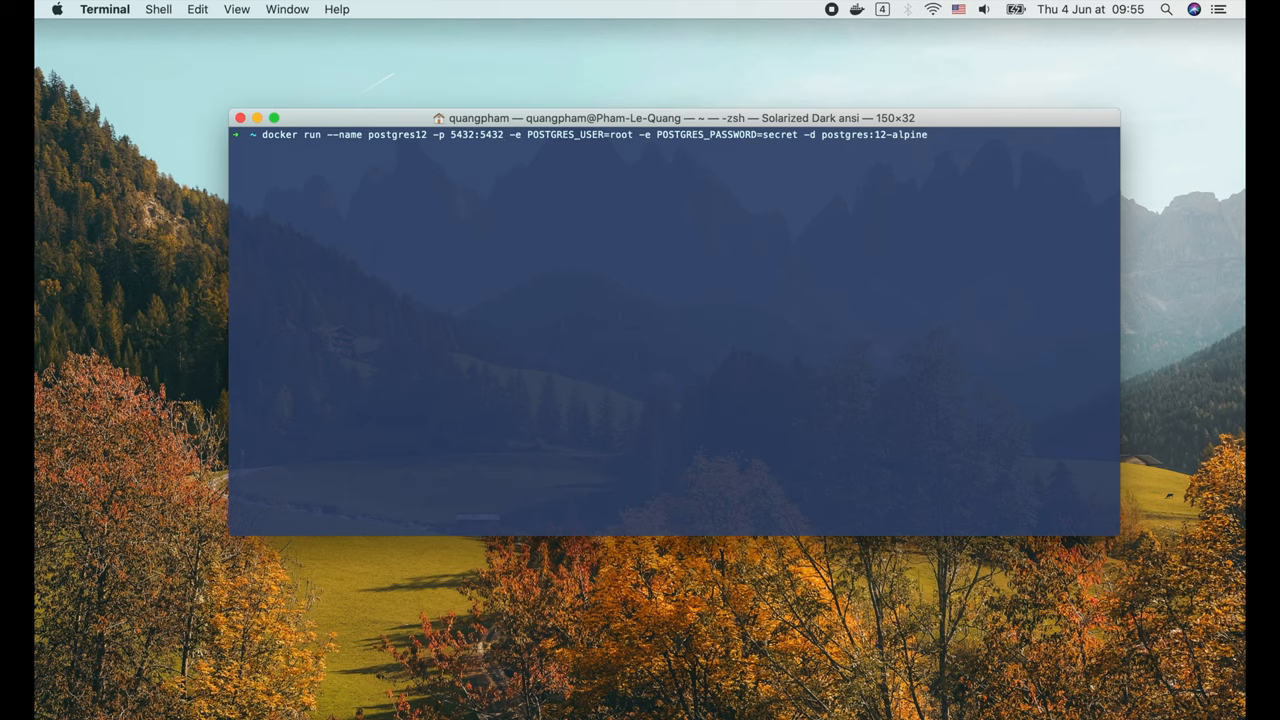
Start the postgres12 container, list running containers and local images.
key("Return")
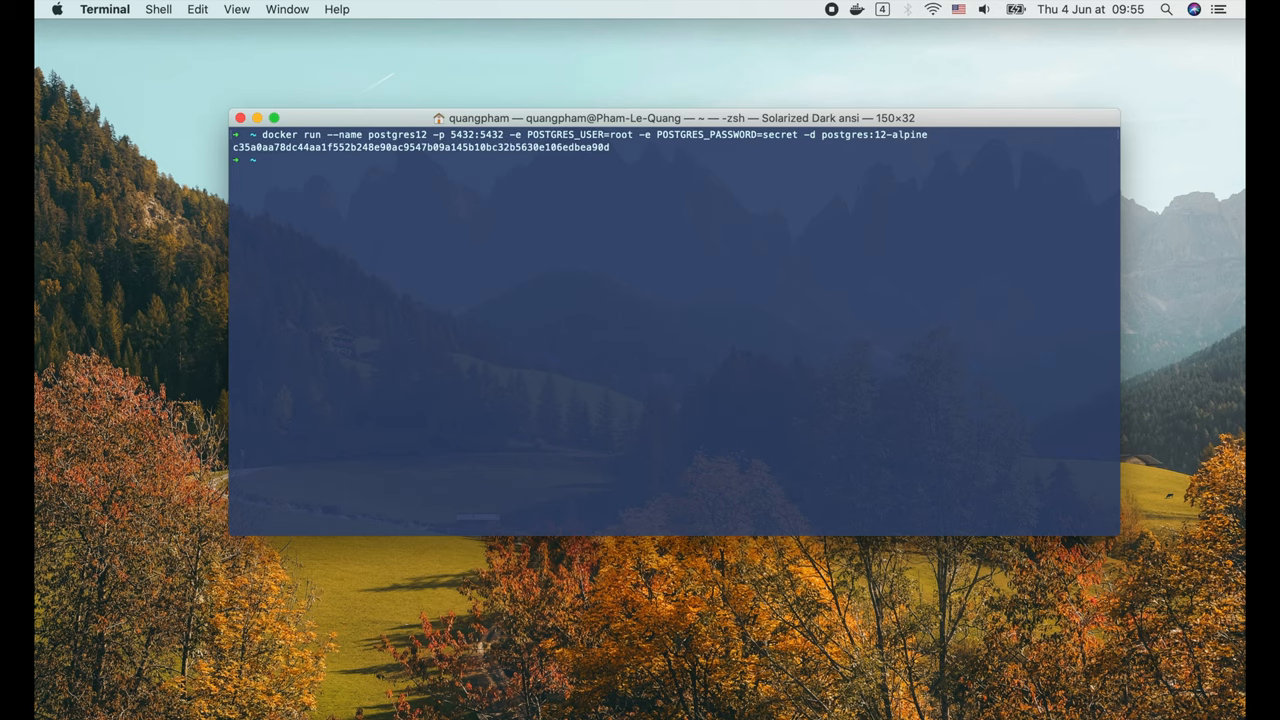
type("docker ps")
key("Return")
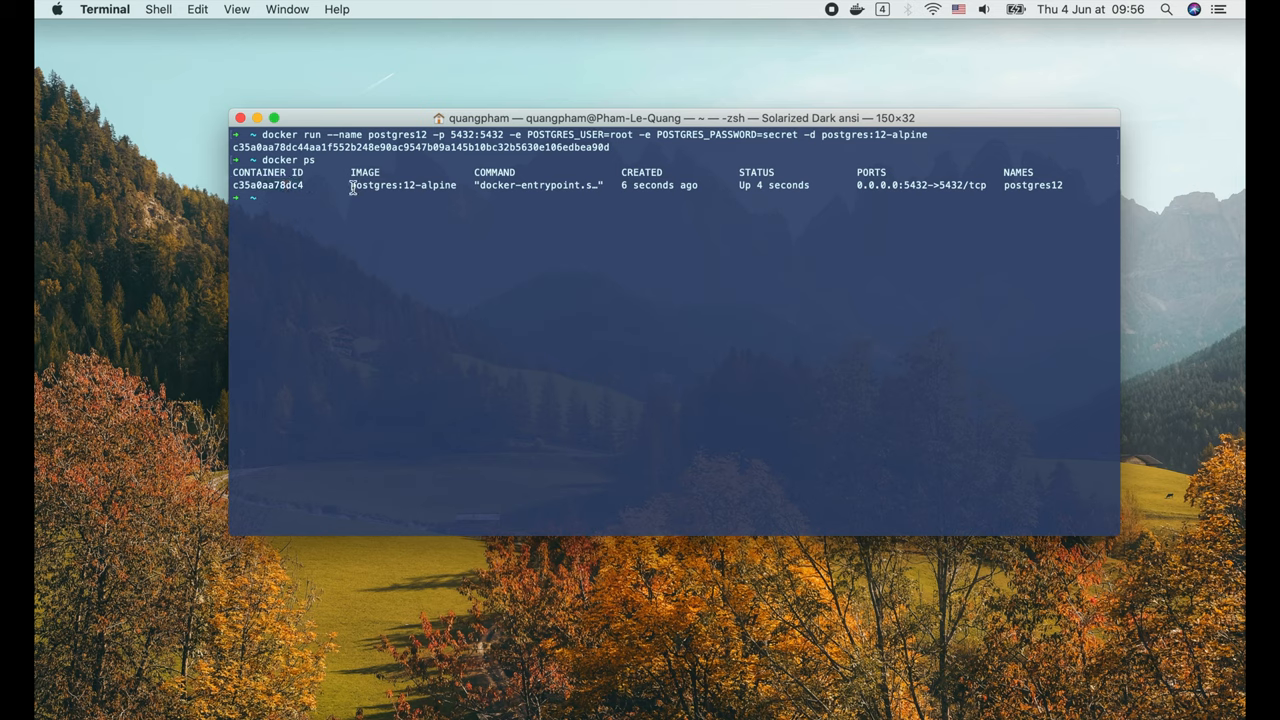
left_click_drag(351, 186, 455, 186)
type("dock")
type("er images")
key("Return")
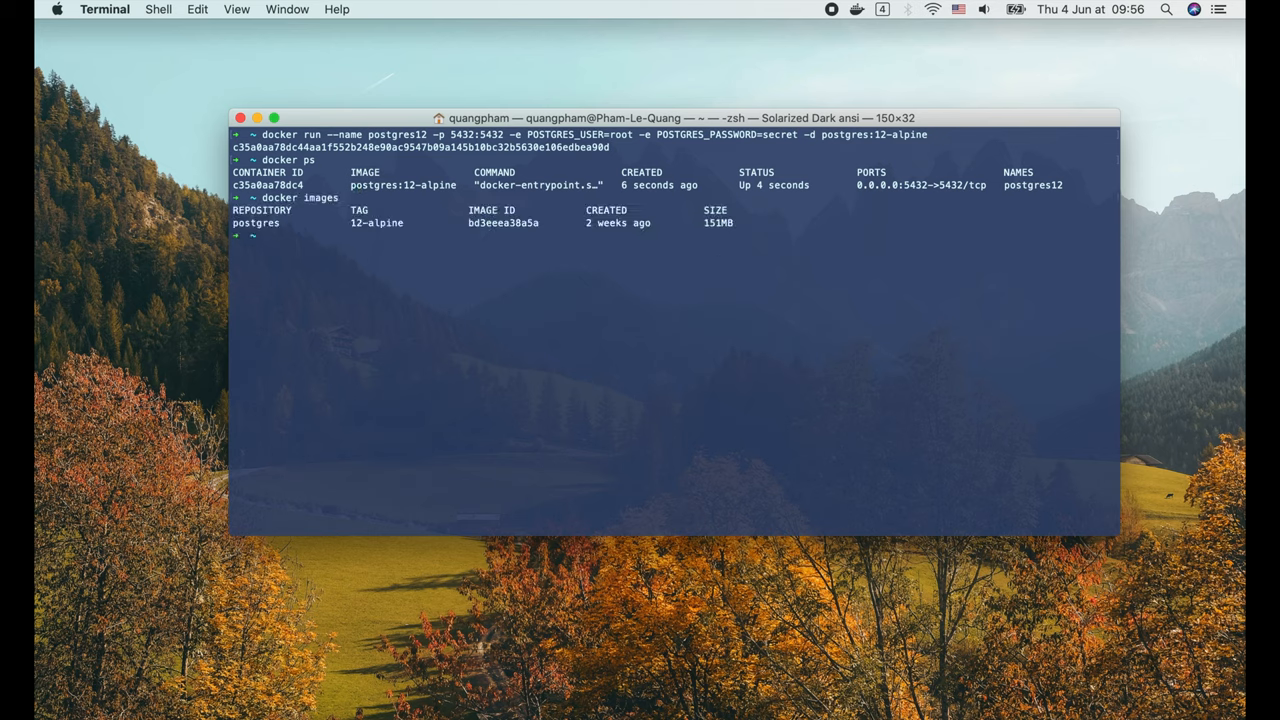
Point out image postgres:12-alpine, the 12-alpine tag, uptime, port 0.0.0.0:5432 and name postgres12.
left_click_drag(352, 186, 455, 186)
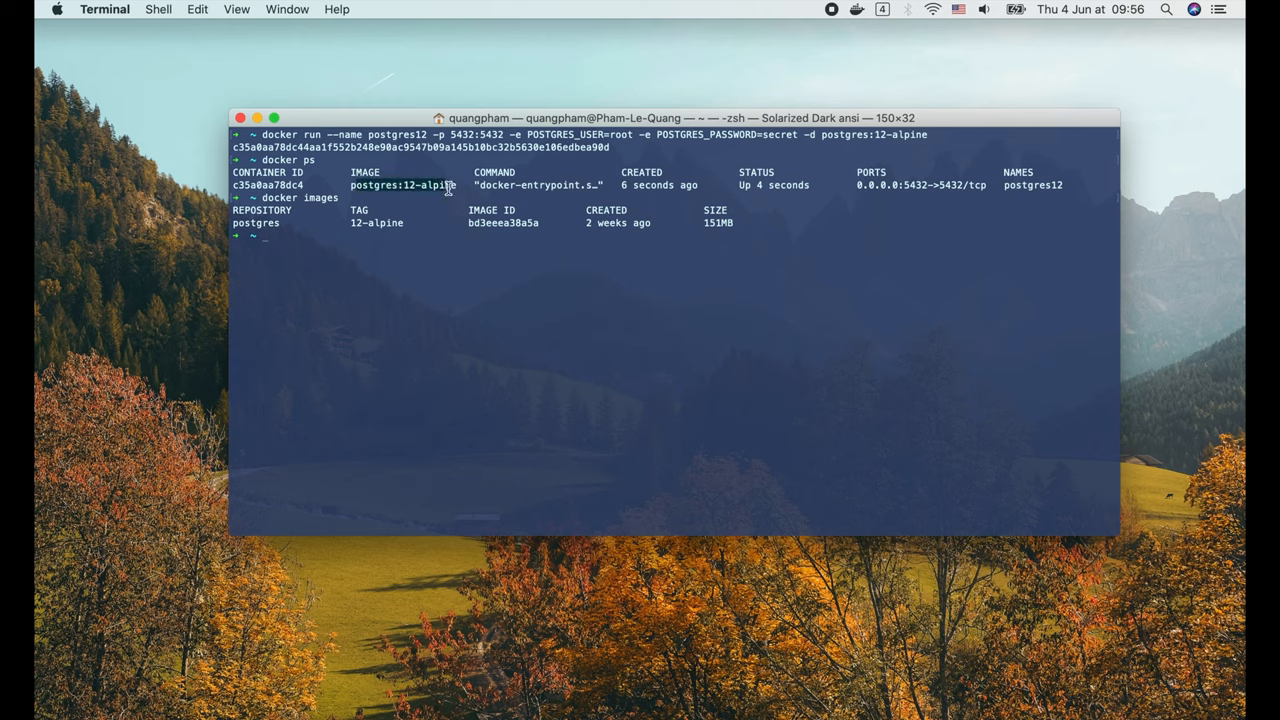
double_click(255, 223)
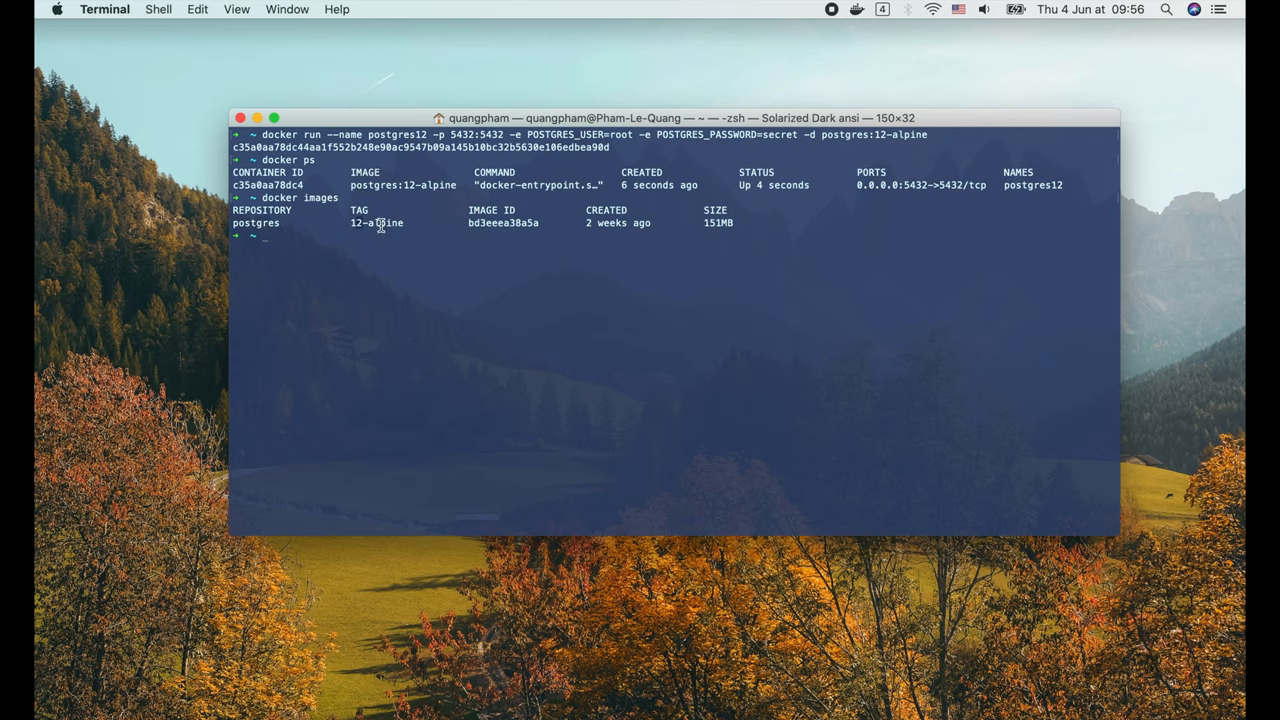
left_click_drag(352, 223, 408, 224)
left_click(414, 224)
left_click_drag(621, 185, 986, 188)
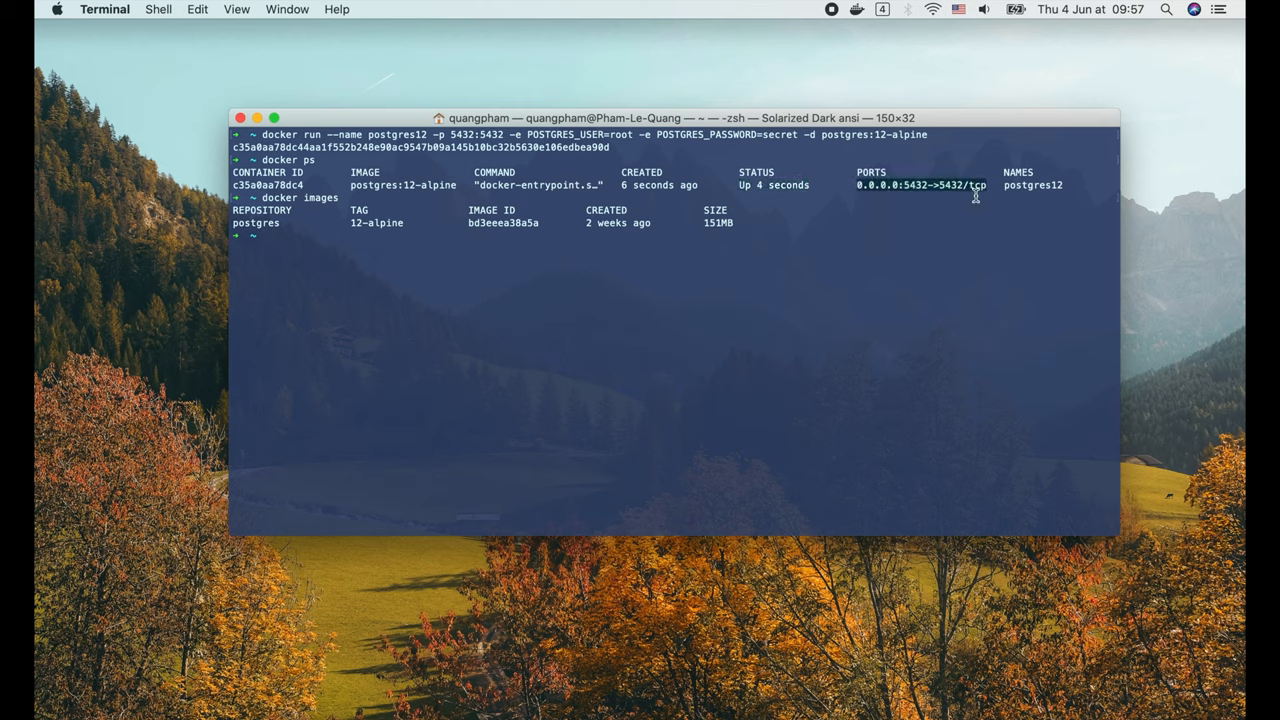
left_click(934, 186)
left_click_drag(930, 186, 858, 187)
left_click(950, 186)
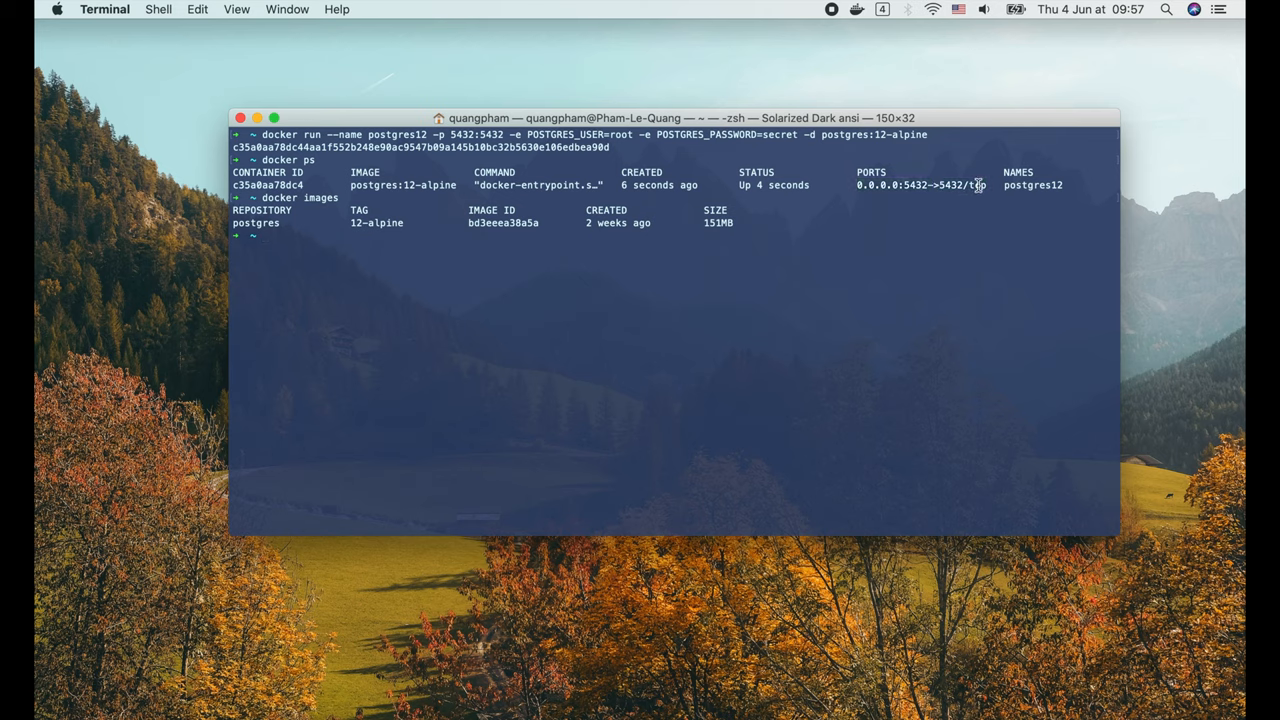
double_click(1016, 172)
left_click_drag(1006, 186, 1062, 186)
left_click(347, 131)
type("cker exec -")
type("it ")
type("postgres12")
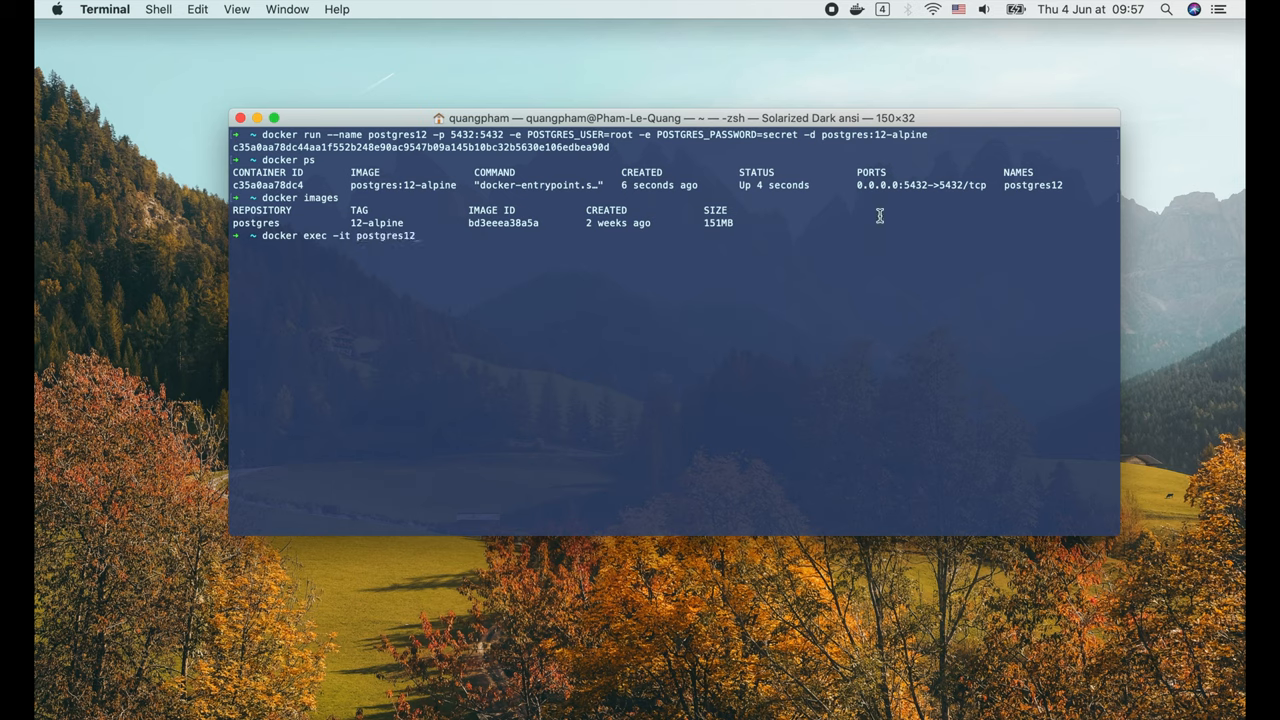
Run 'docker exec -it postgres12 psql -U root' to get a psql shell in the container.
left_click_drag(1004, 185, 1063, 185)
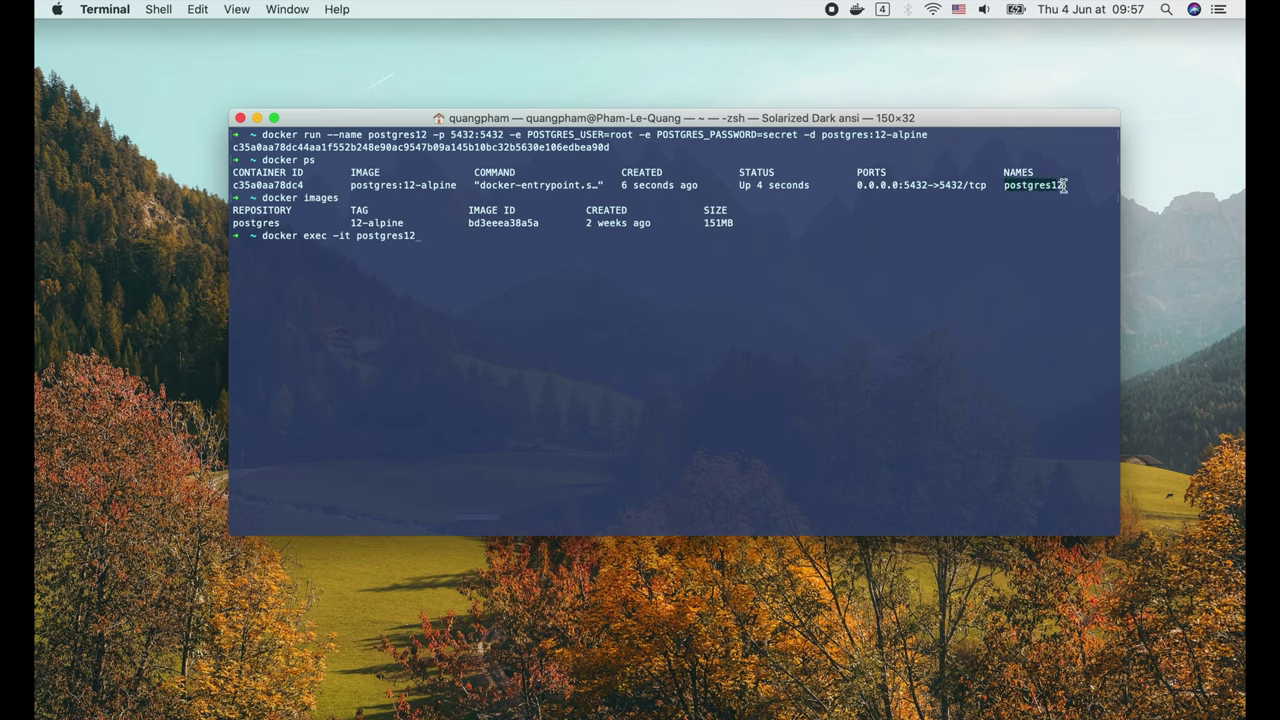
left_click(625, 267)
type("psql -")
type("U root")
key("Return")
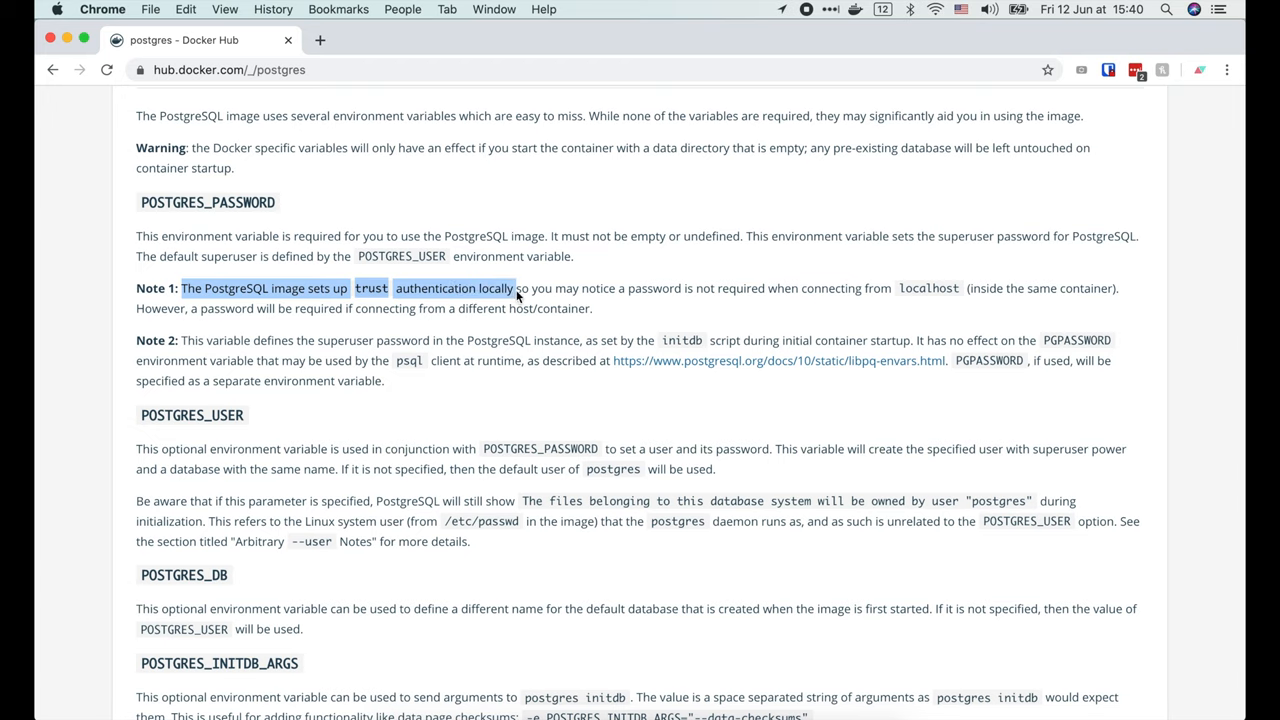
left_click(565, 290)
left_click_drag(626, 289, 963, 289)
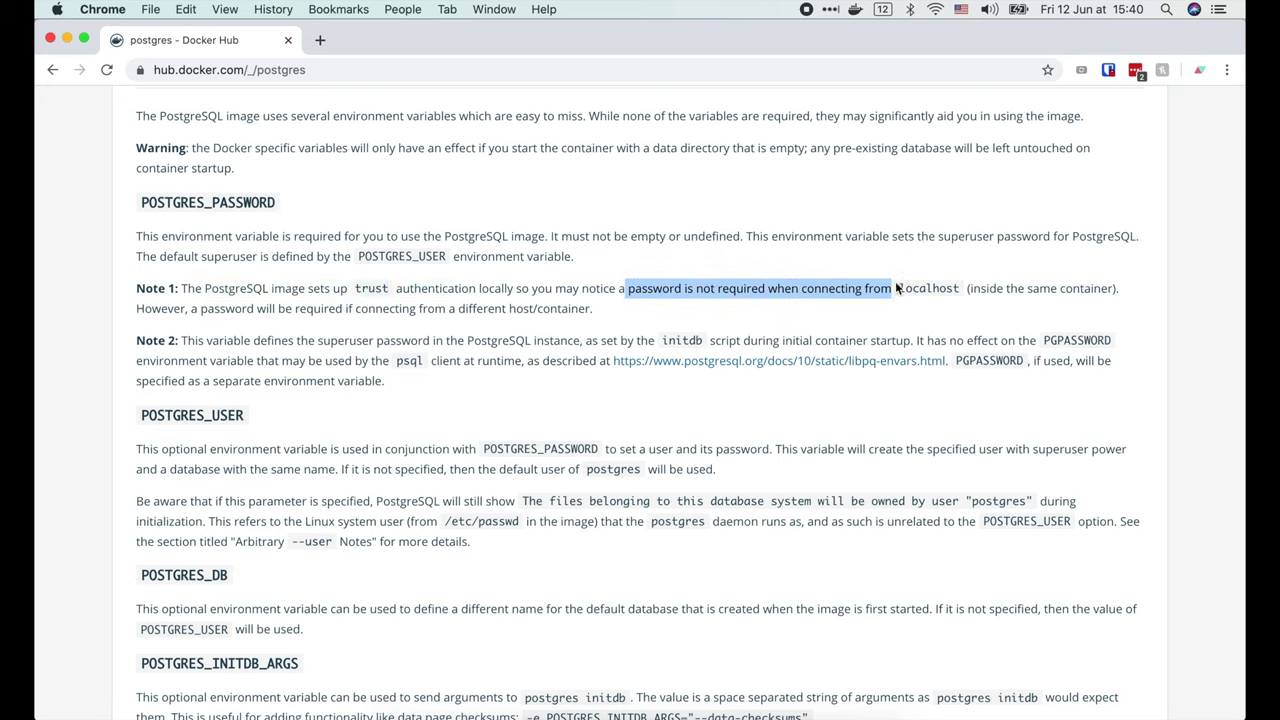
left_click(964, 288)
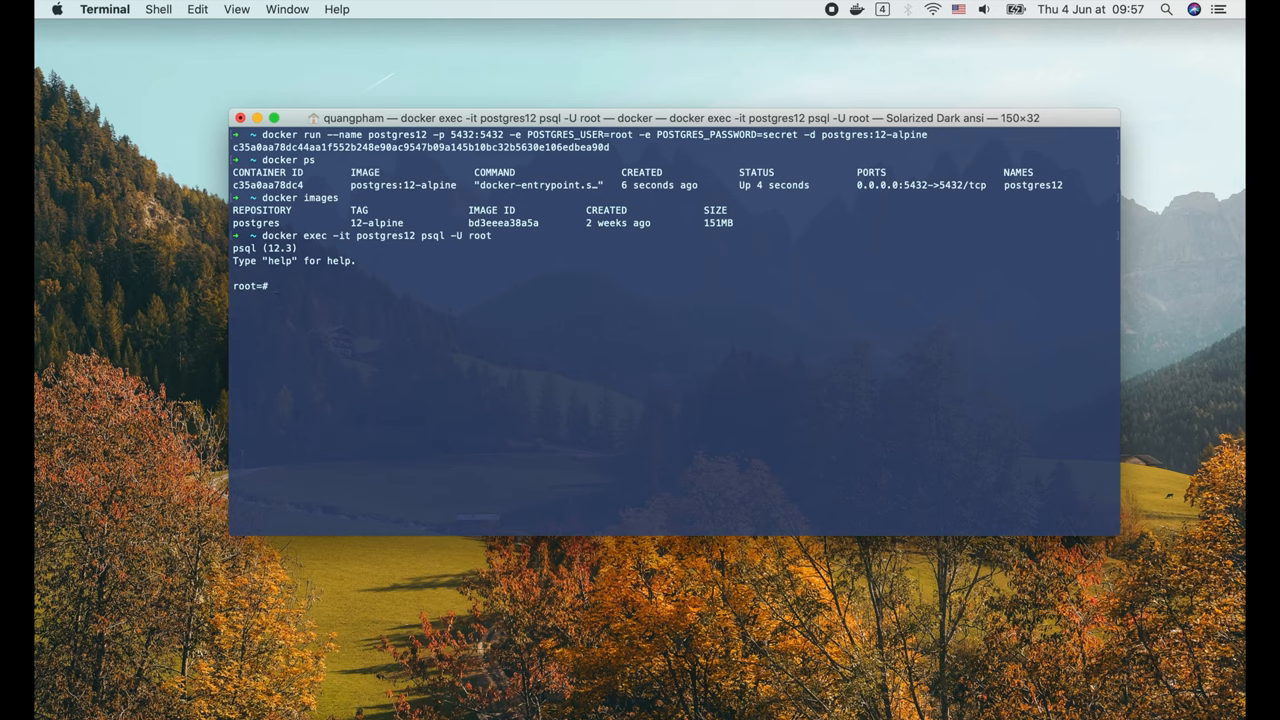
type("select now();")
Run 'select now();' returning the current timestamp, then quit psql with '\q'.
key("Return")
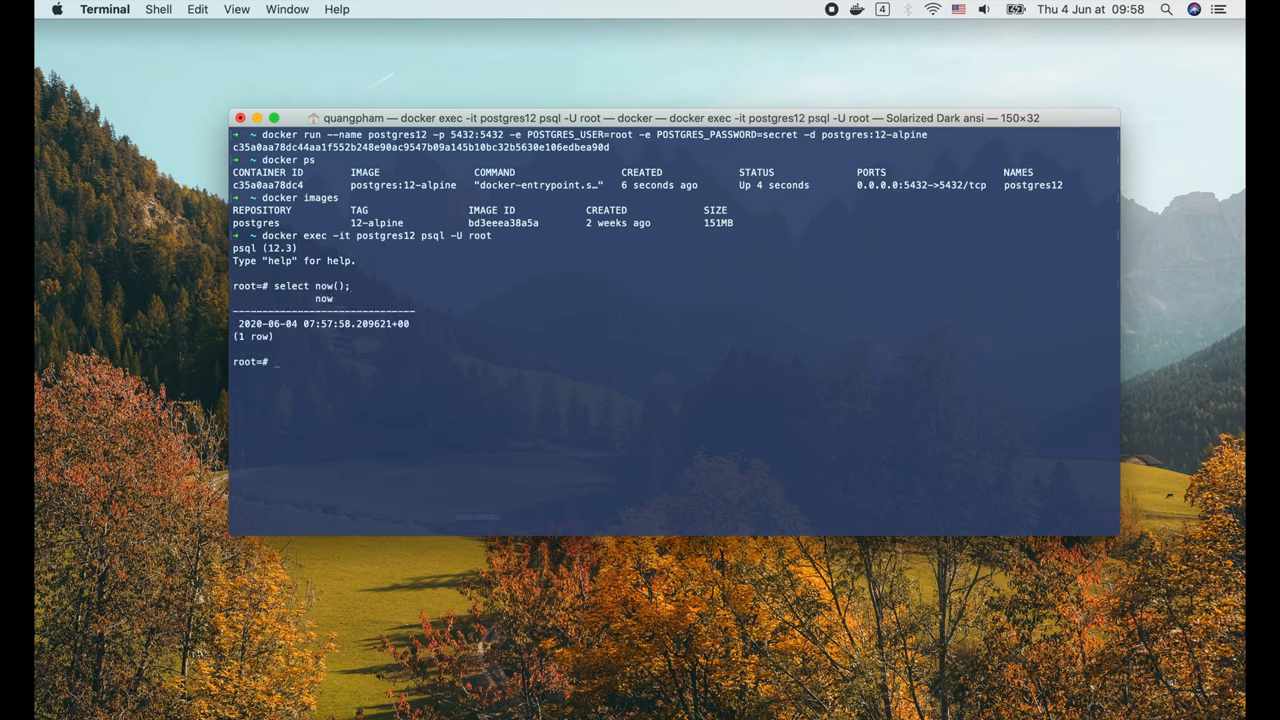
type("\\q")
key("Return")
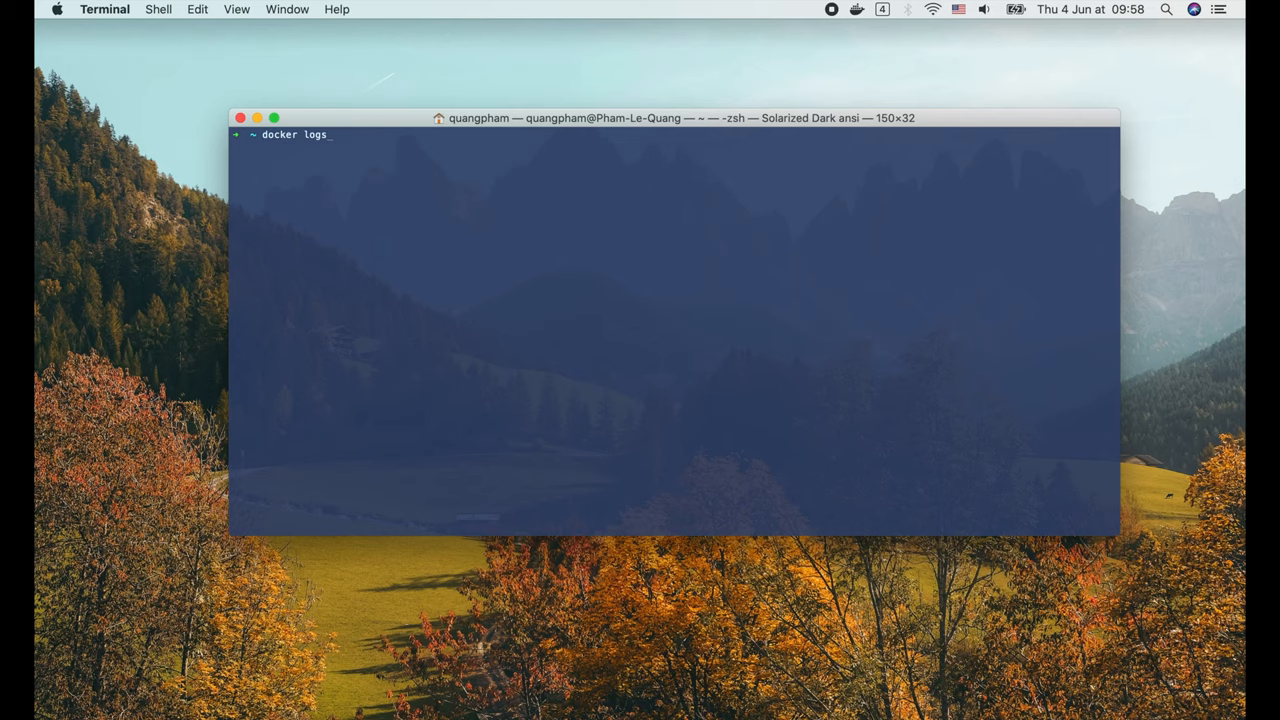
type("postgres12")
Review 'docker logs postgres12' showing the database ready, then clear the terminal.
key("Return")
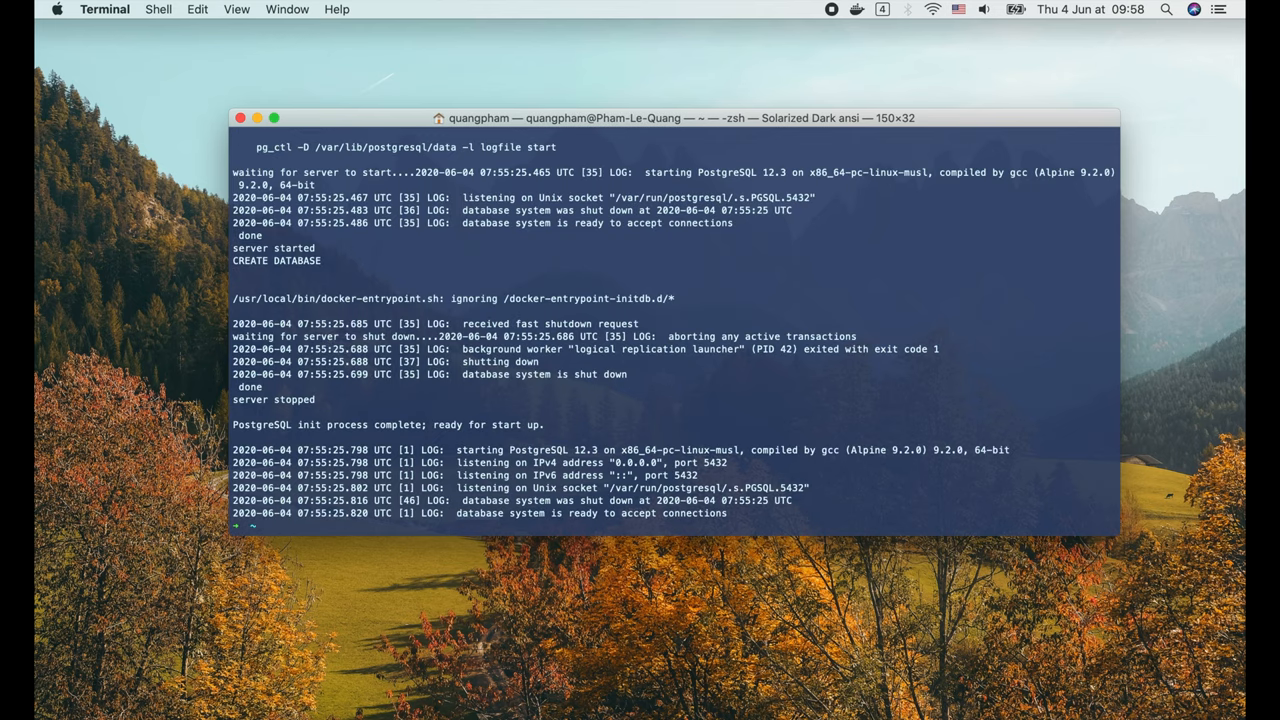
scroll(598, 405, "up", 10)
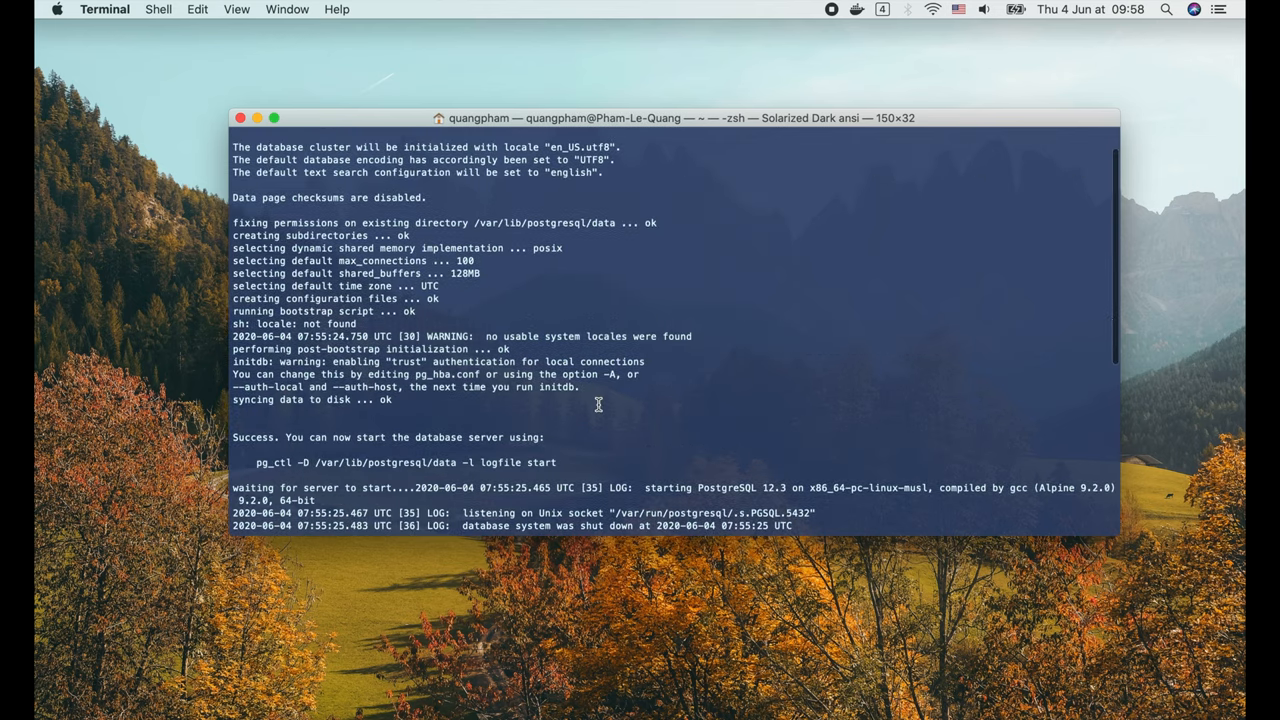
scroll(598, 405, "up", 3)
scroll(598, 405, "up", 3)
scroll(598, 405, "down", 5)
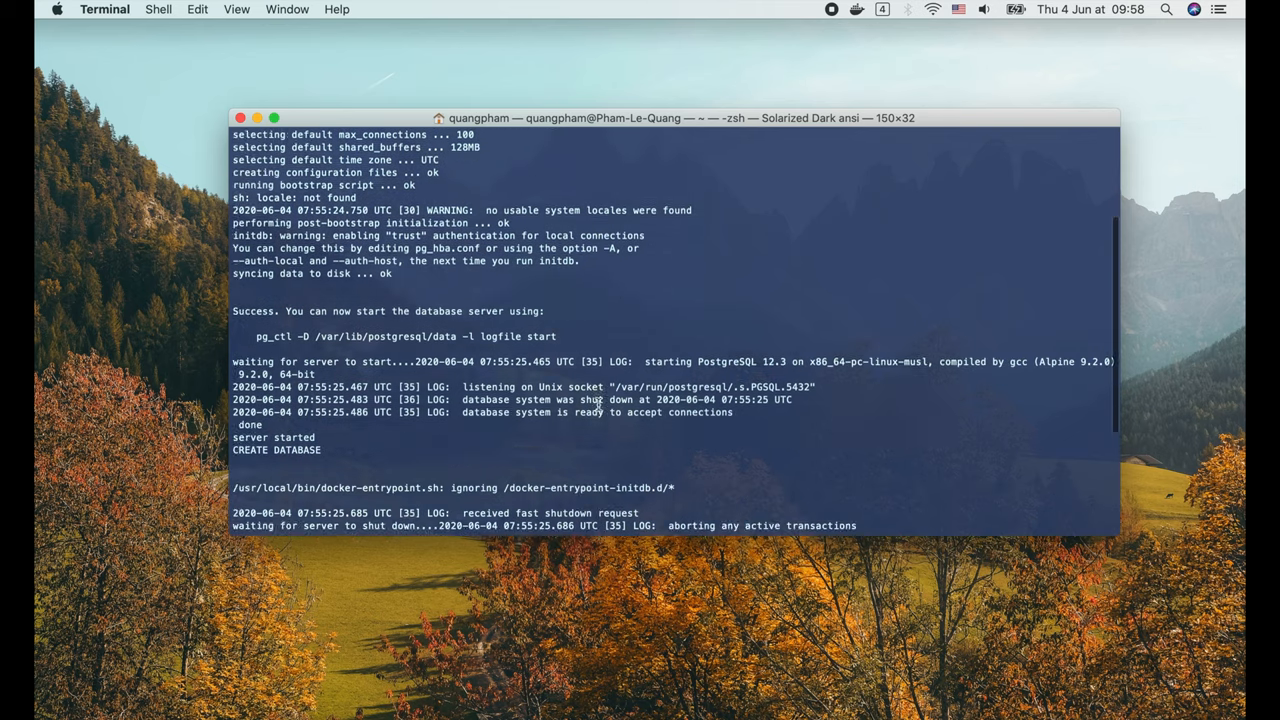
scroll(598, 405, "down", 5)
scroll(598, 405, "down", 3)
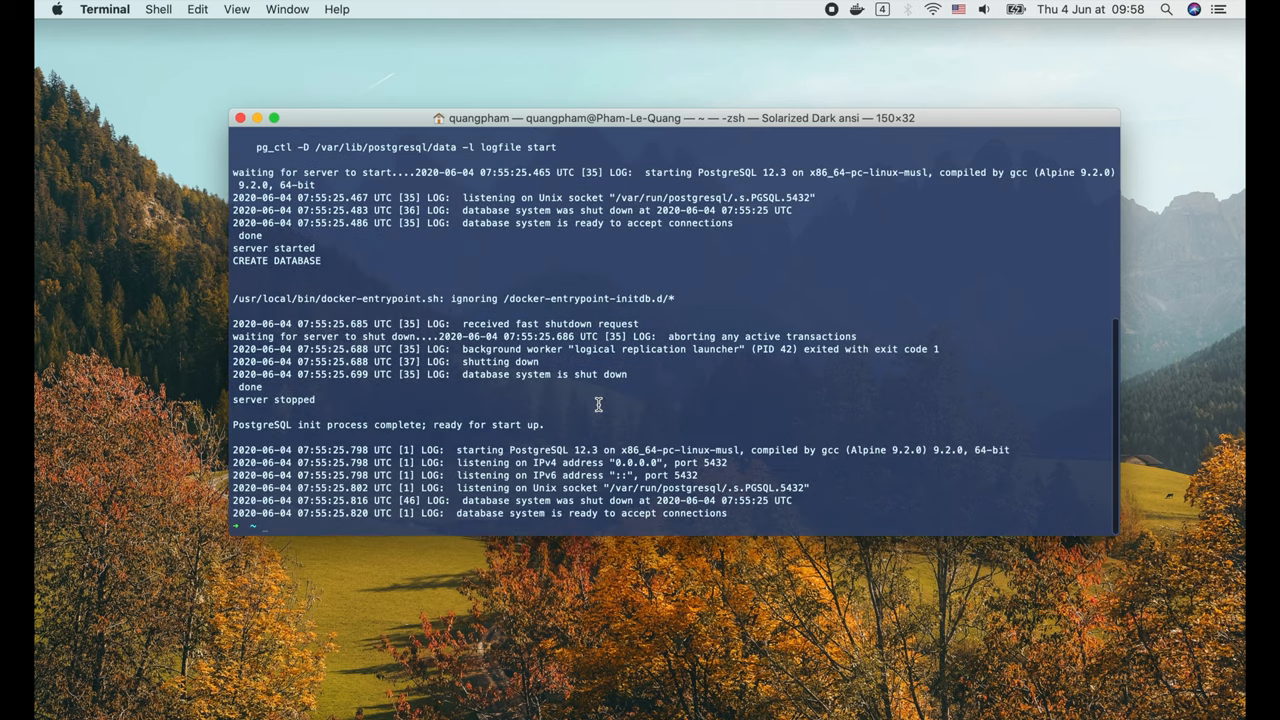
key("super+k")
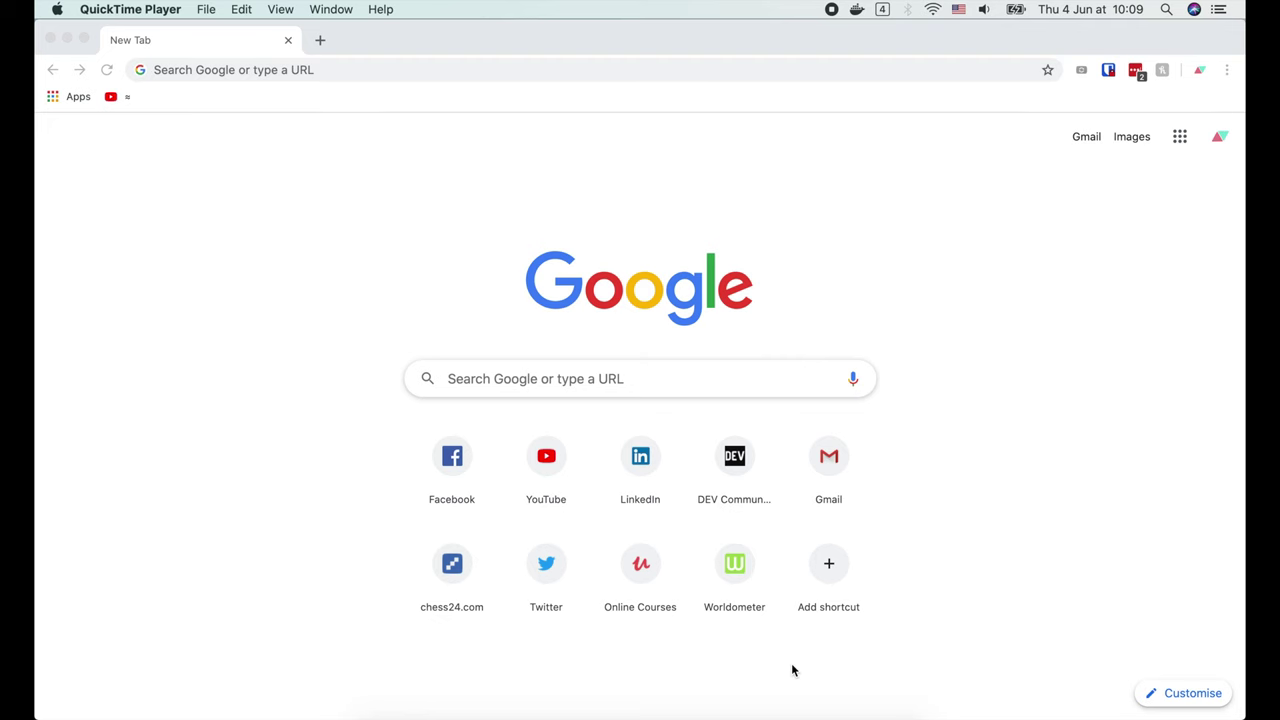
Search the web for TablePlus, reach tableplus.com and download TablePlus.dmg for Mac.
left_click(791, 663)
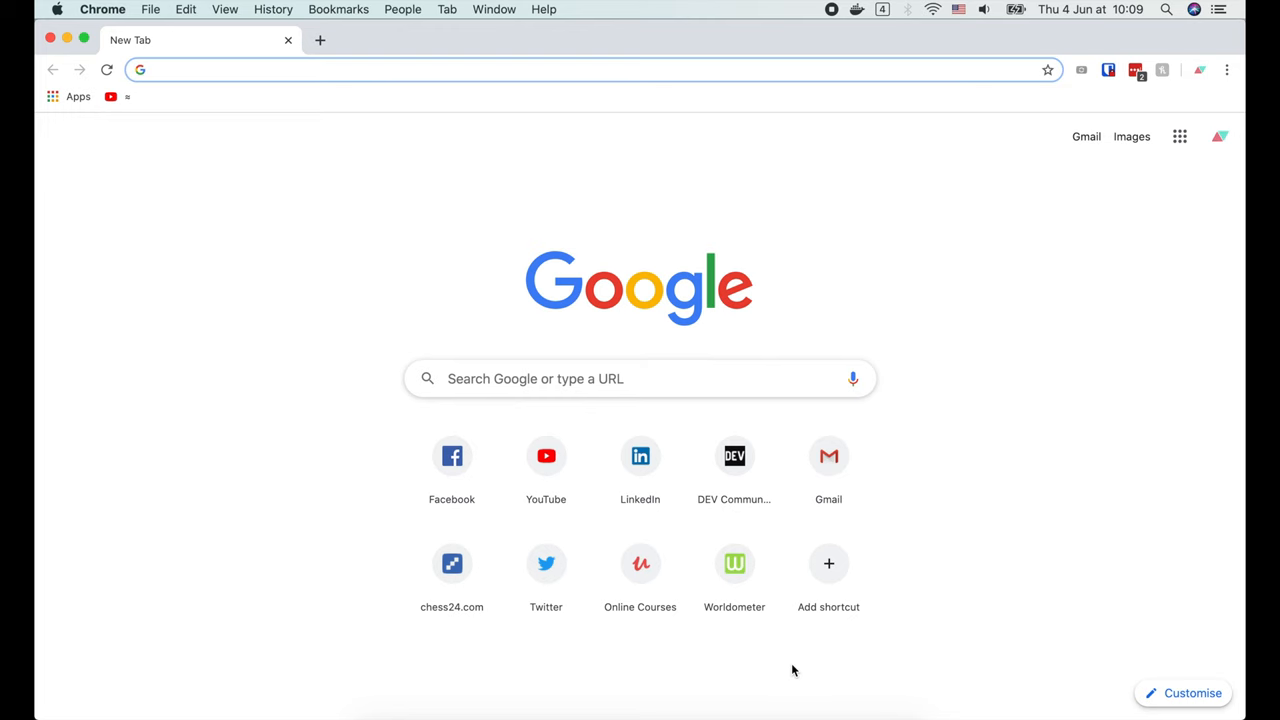
type("table")
key("Return")
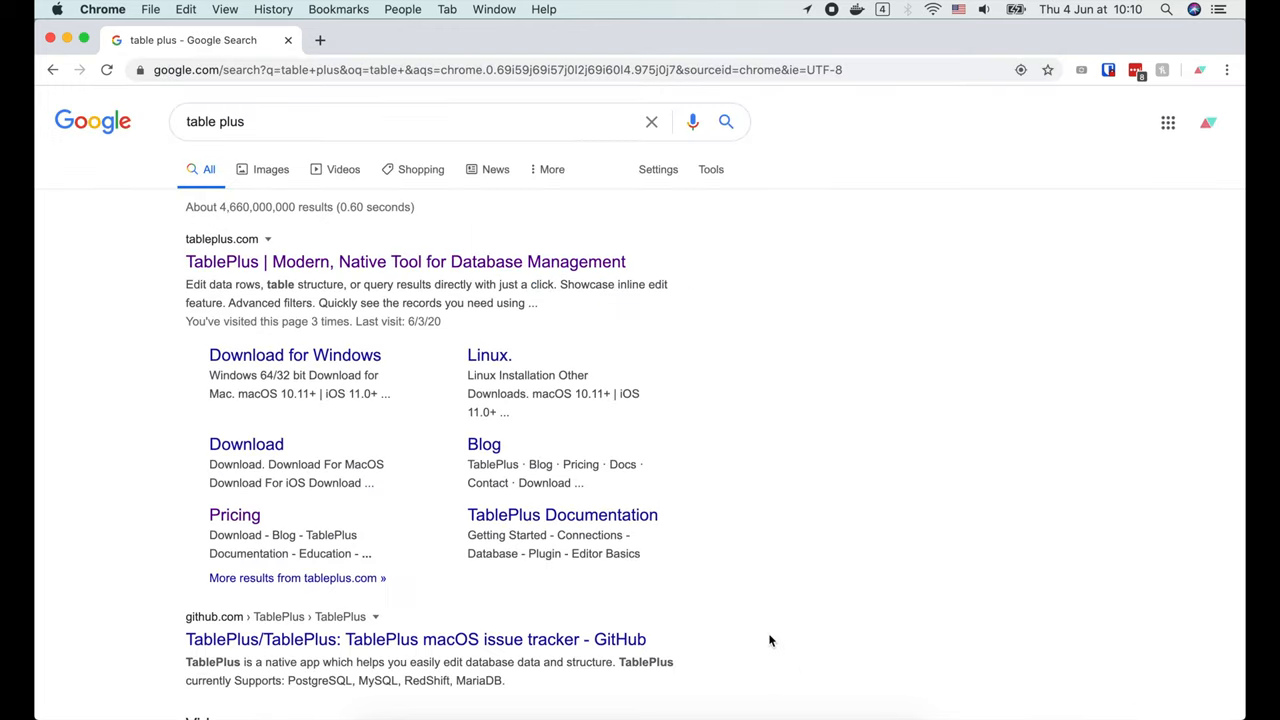
left_click(537, 265)
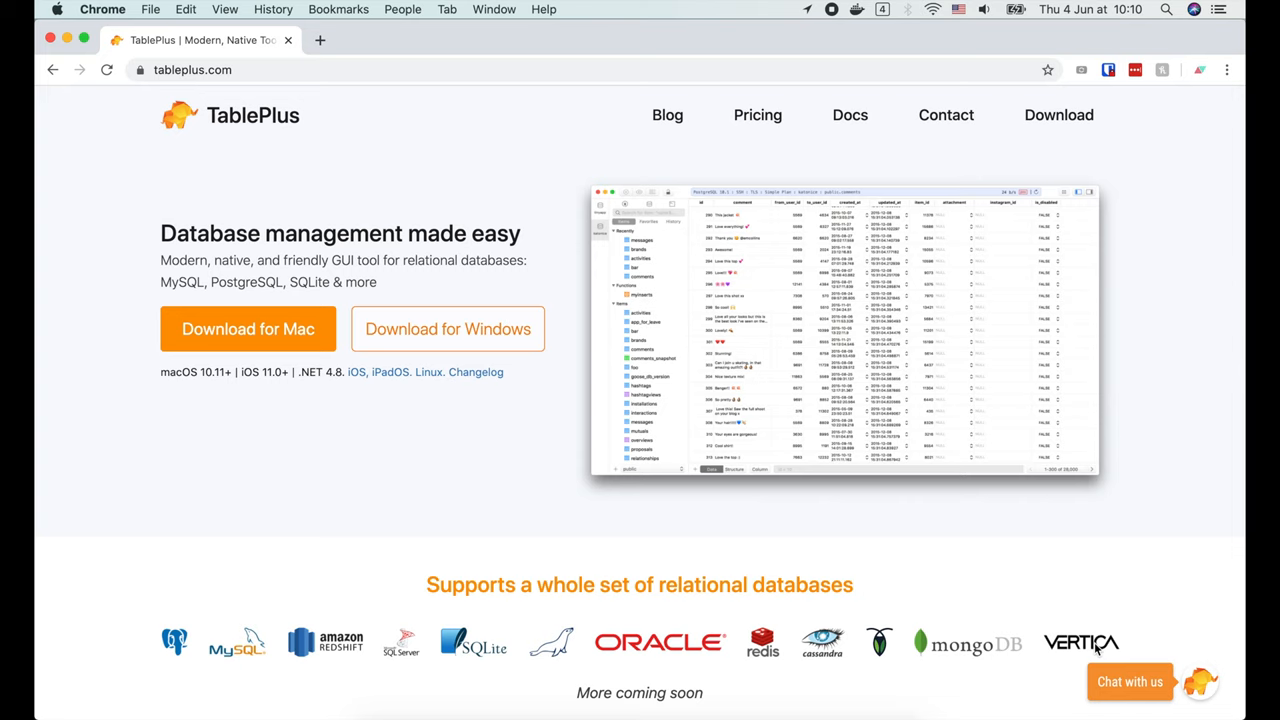
left_click(307, 339)
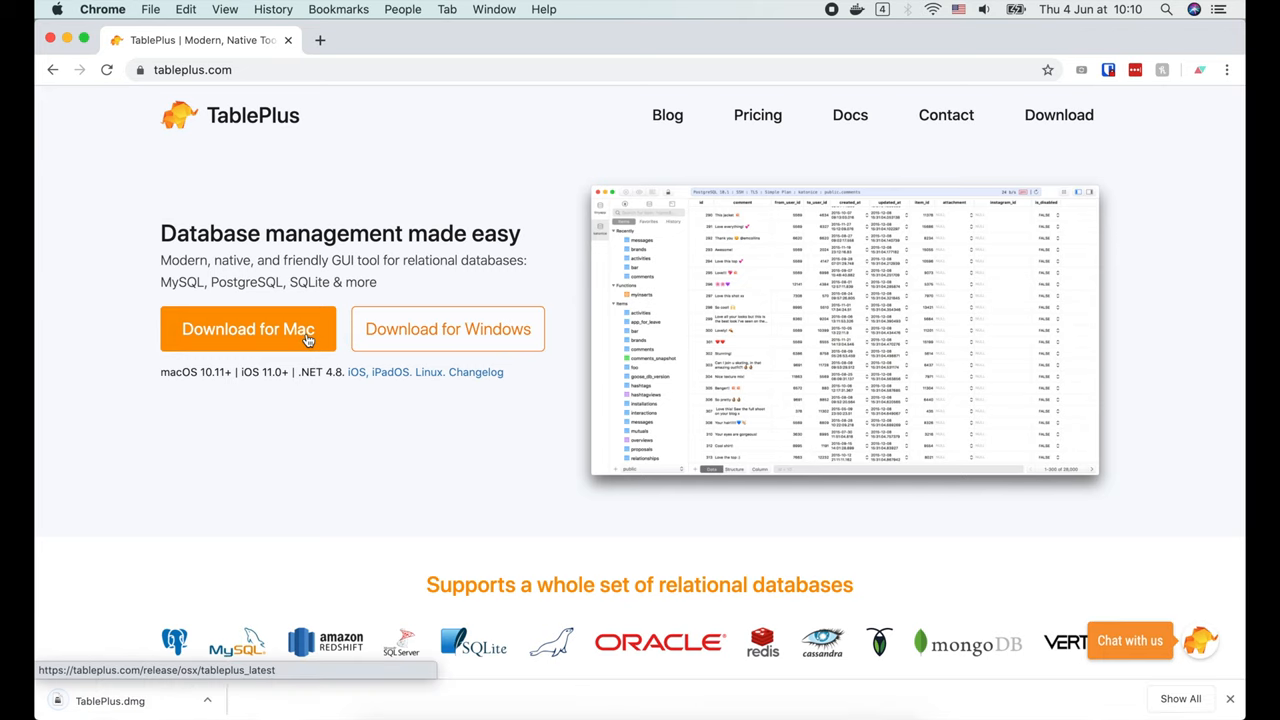
Mount TablePlus.dmg and copy the TablePlus app into Applications.
left_click(110, 700)
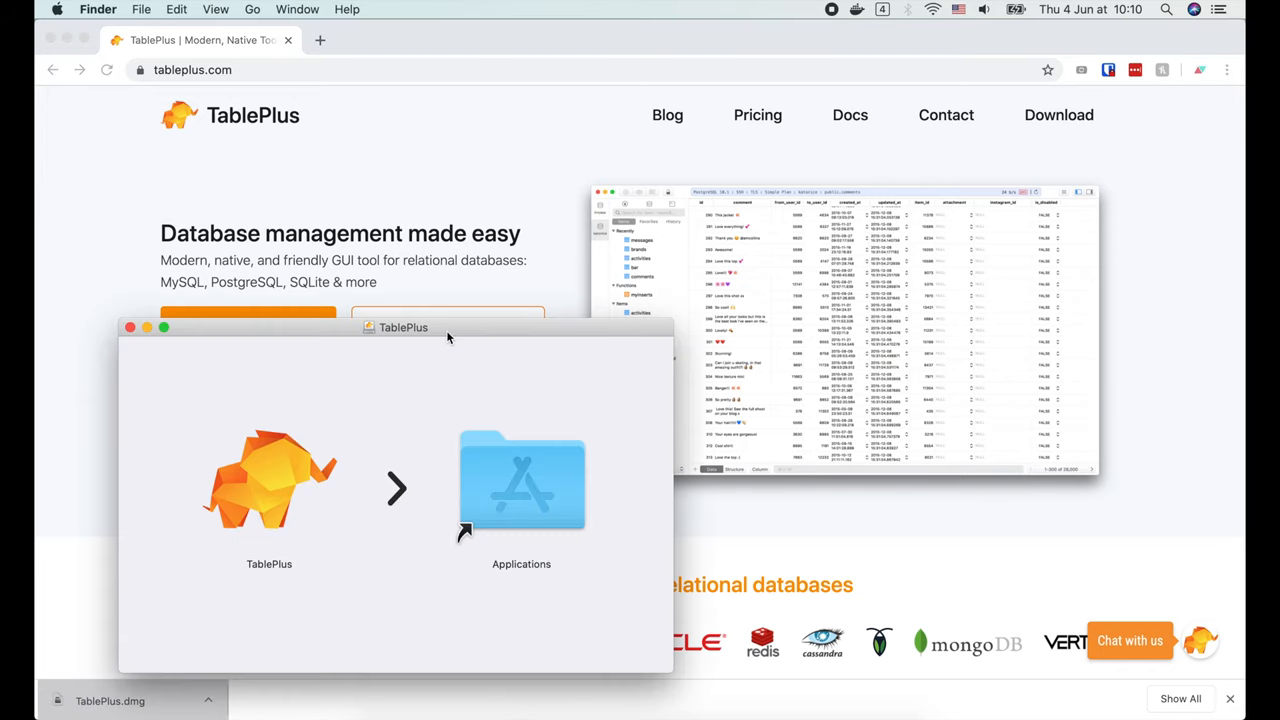
left_click_drag(447, 330, 694, 150)
left_click_drag(515, 300, 743, 303)
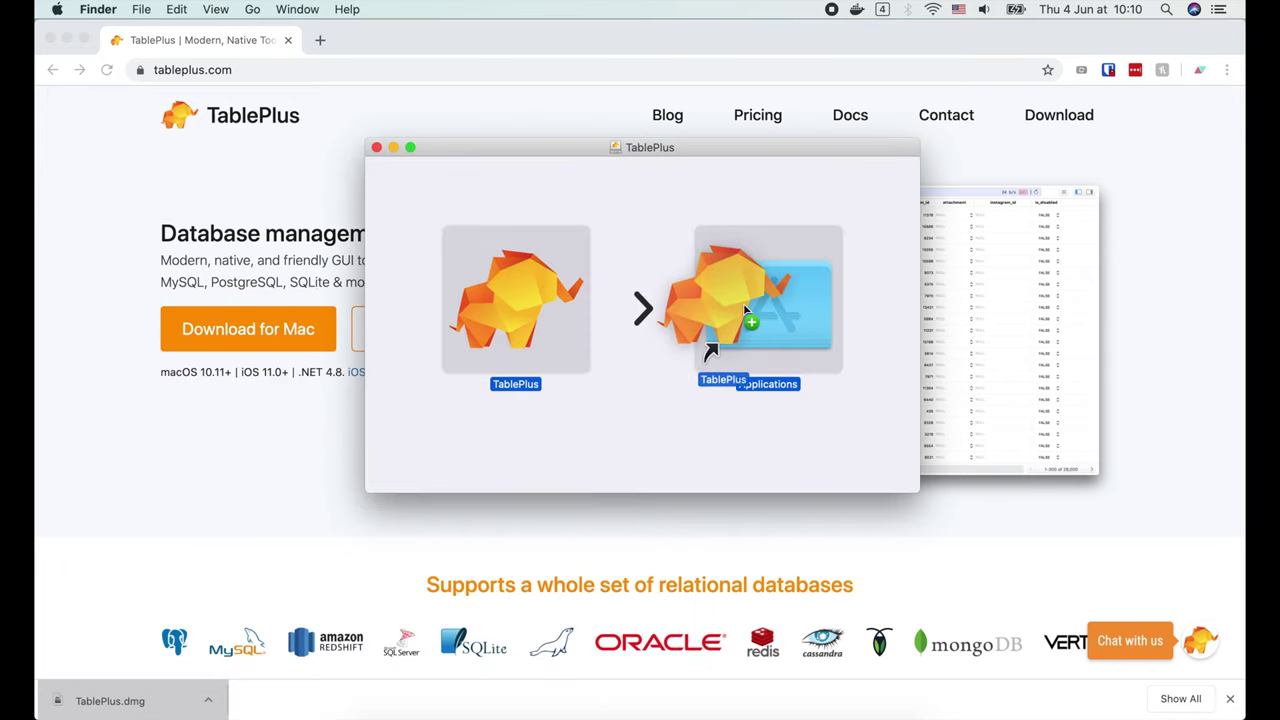
left_click(376, 148)
Launch TablePlus from Launchpad and confirm opening the downloaded app.
key("F4")
left_click(689, 611)
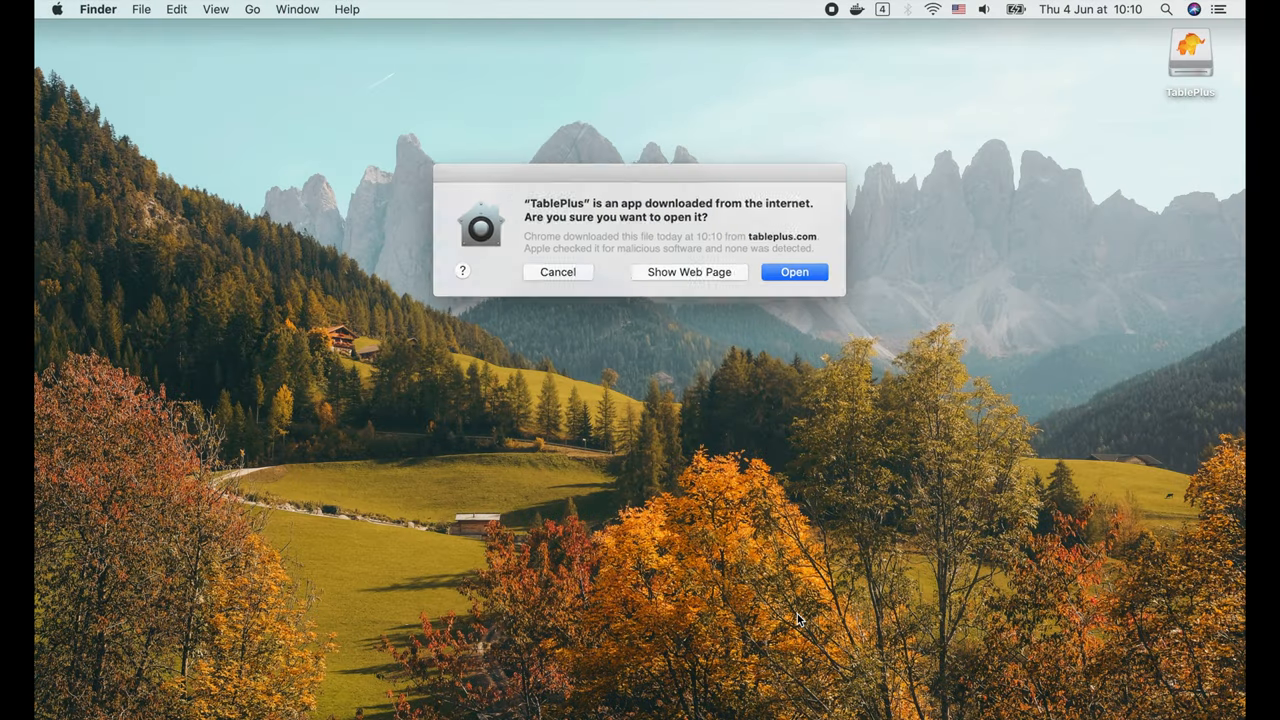
left_click(785, 272)
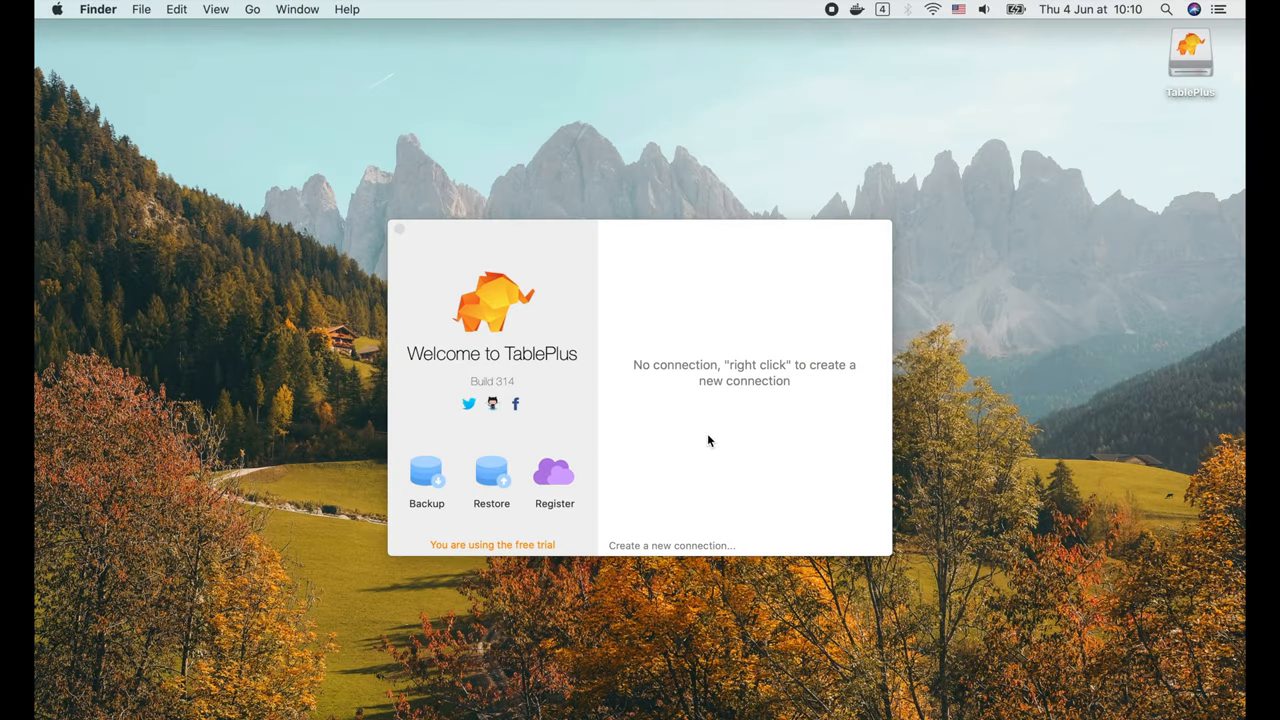
Start a new connection with PostgreSQL as the database type.
left_click(670, 545)
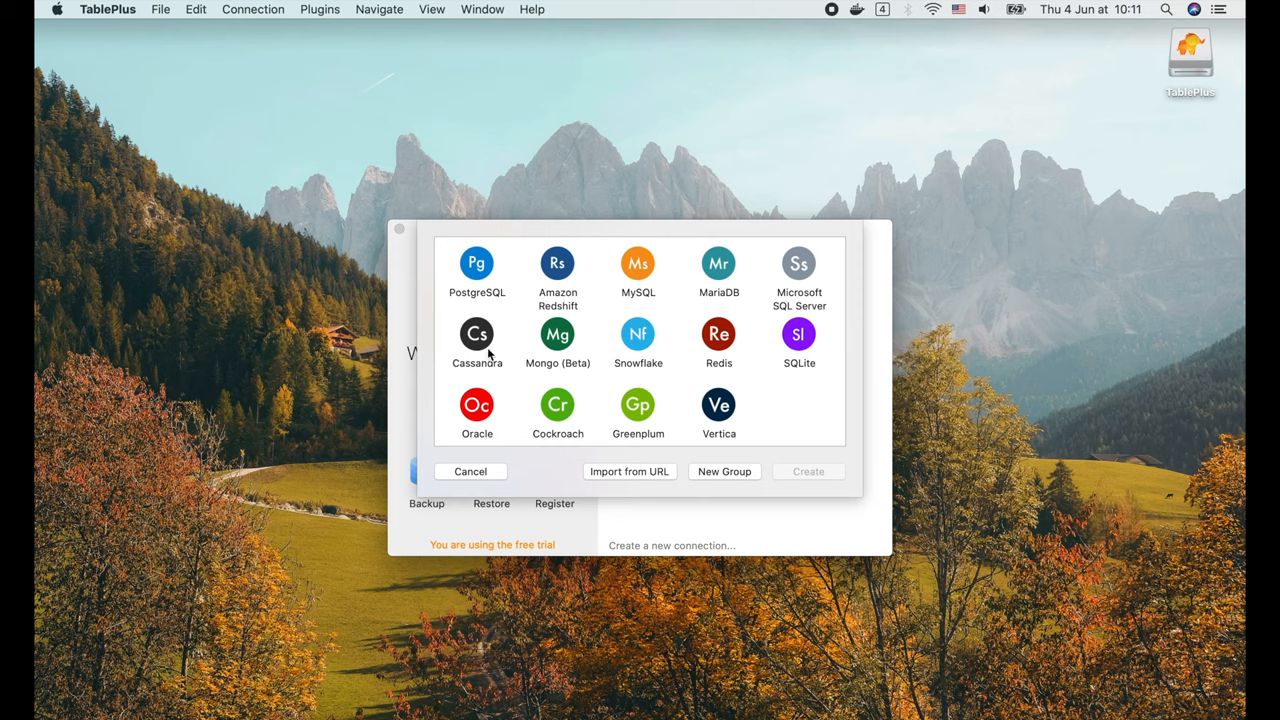
double_click(480, 266)
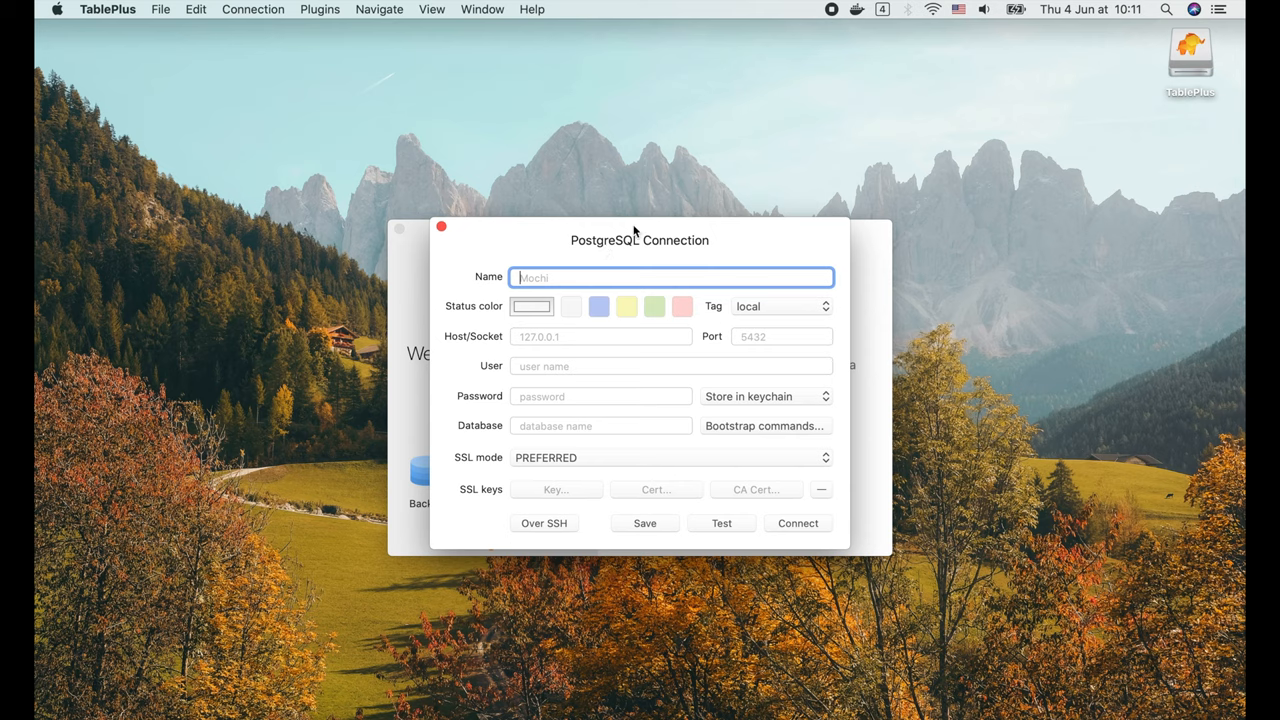
type("postgres12")
Fill the connection form: name postgres12, user root, password, database root.
left_click(607, 338)
left_click(779, 338)
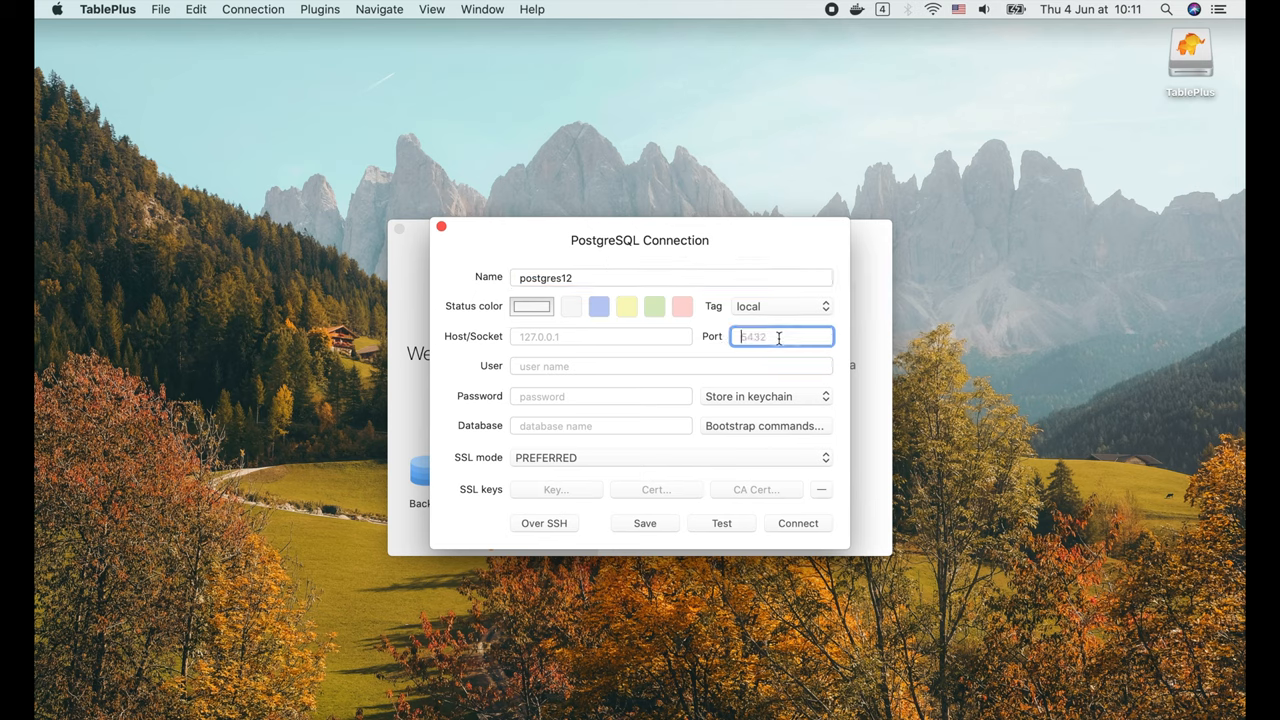
left_click(645, 370)
type("root")
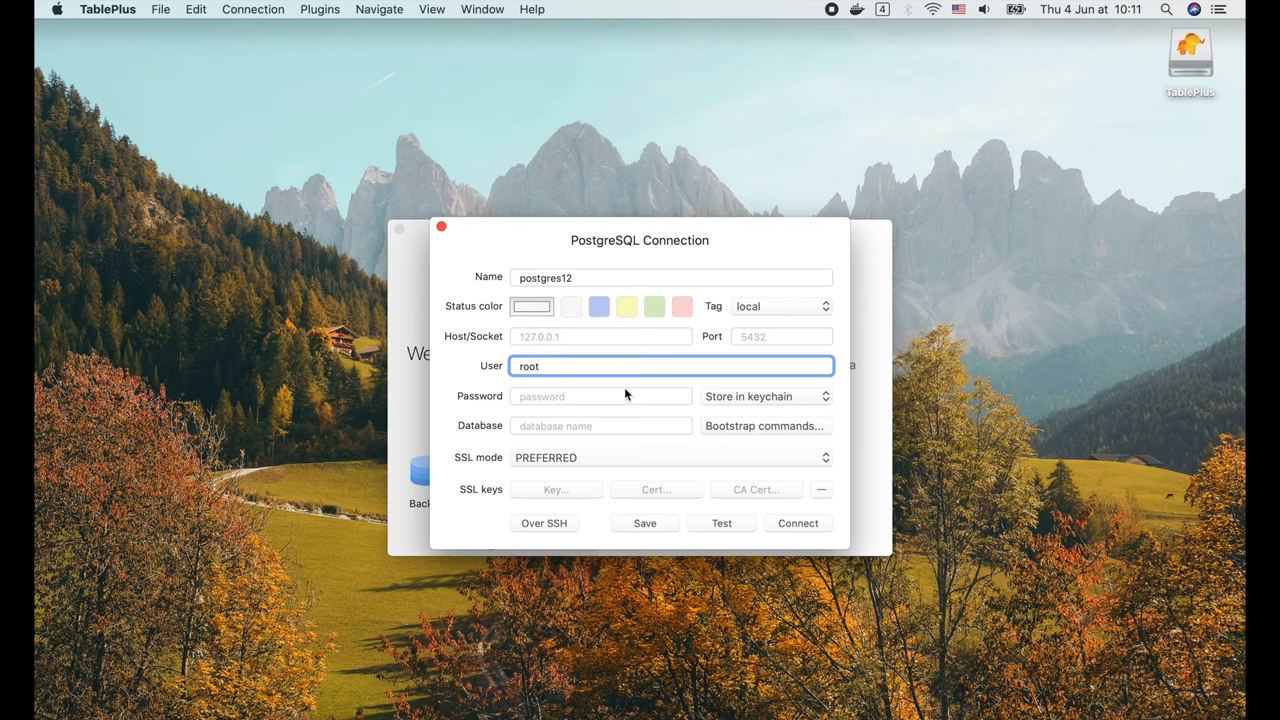
left_click(623, 392)
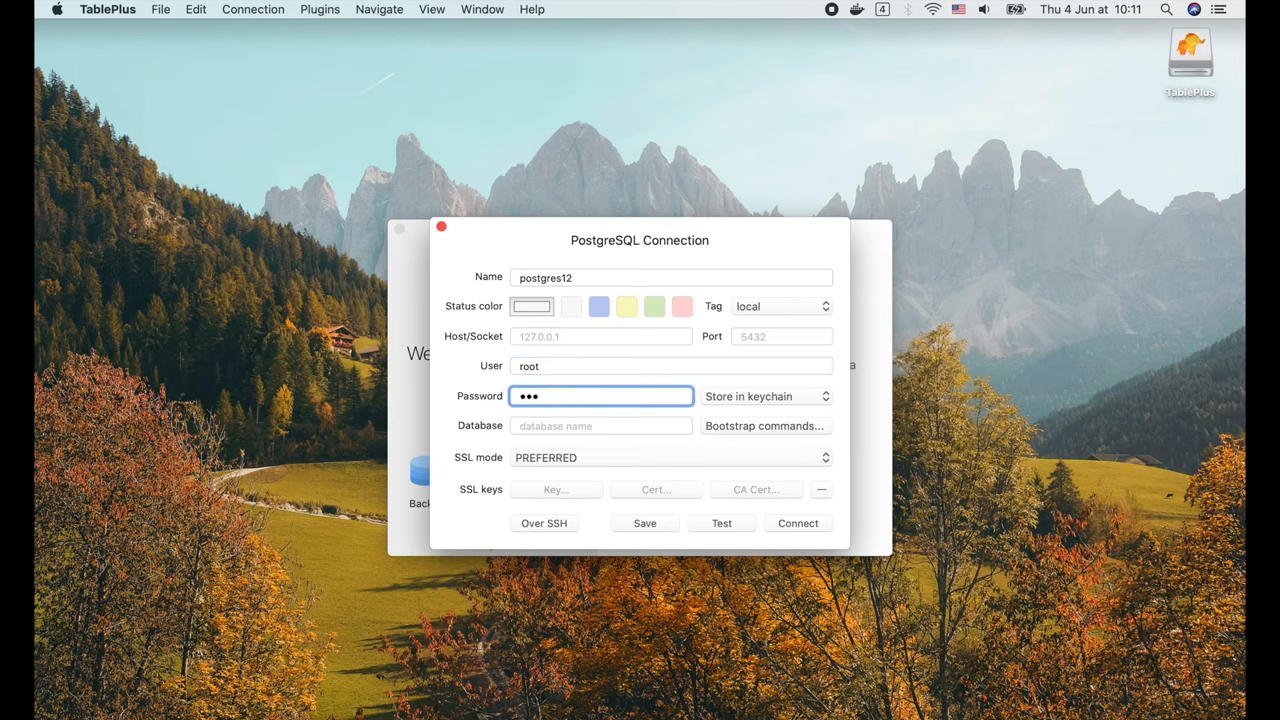
left_click(624, 424)
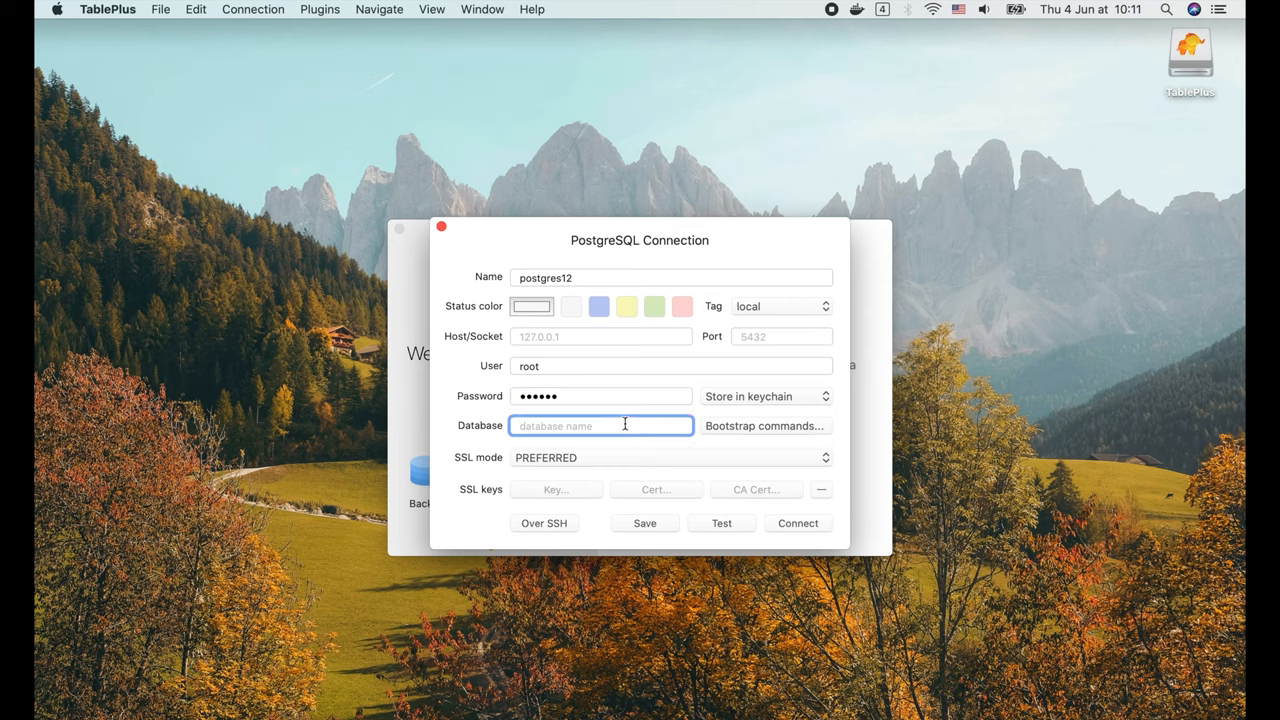
type("root")
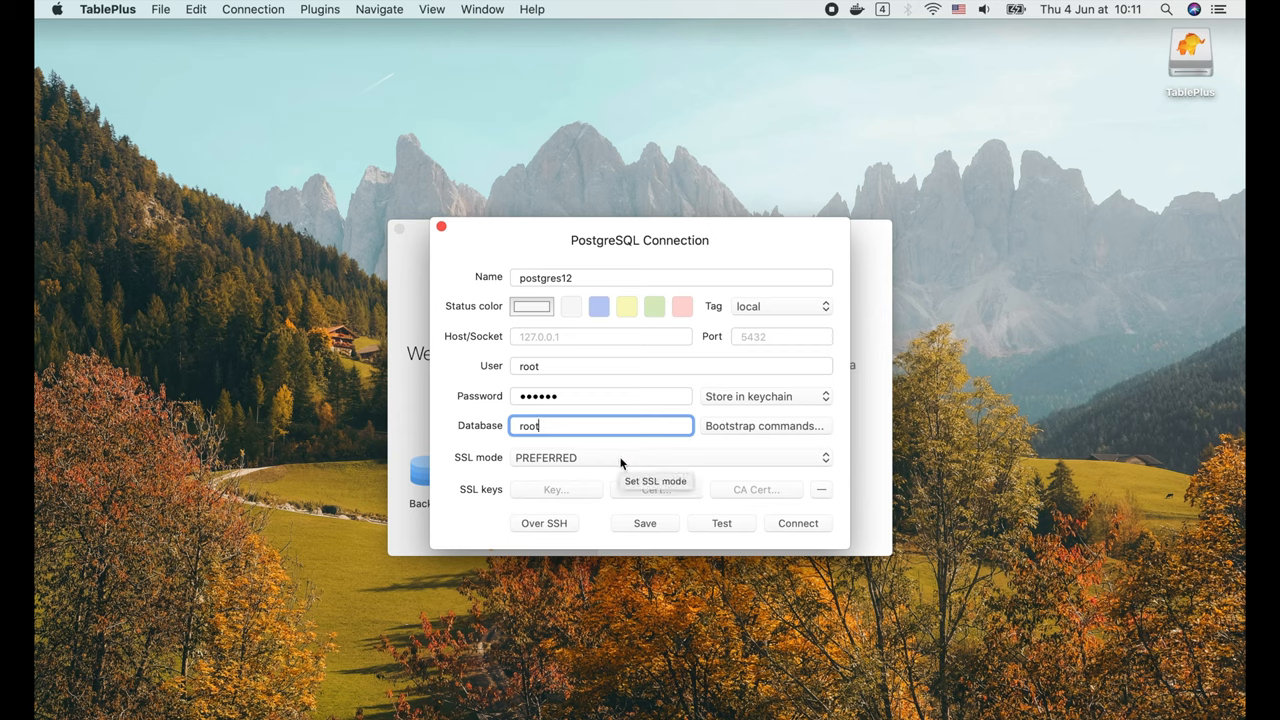
Test the postgres12 connection settings and connect to the database.
left_click(734, 522)
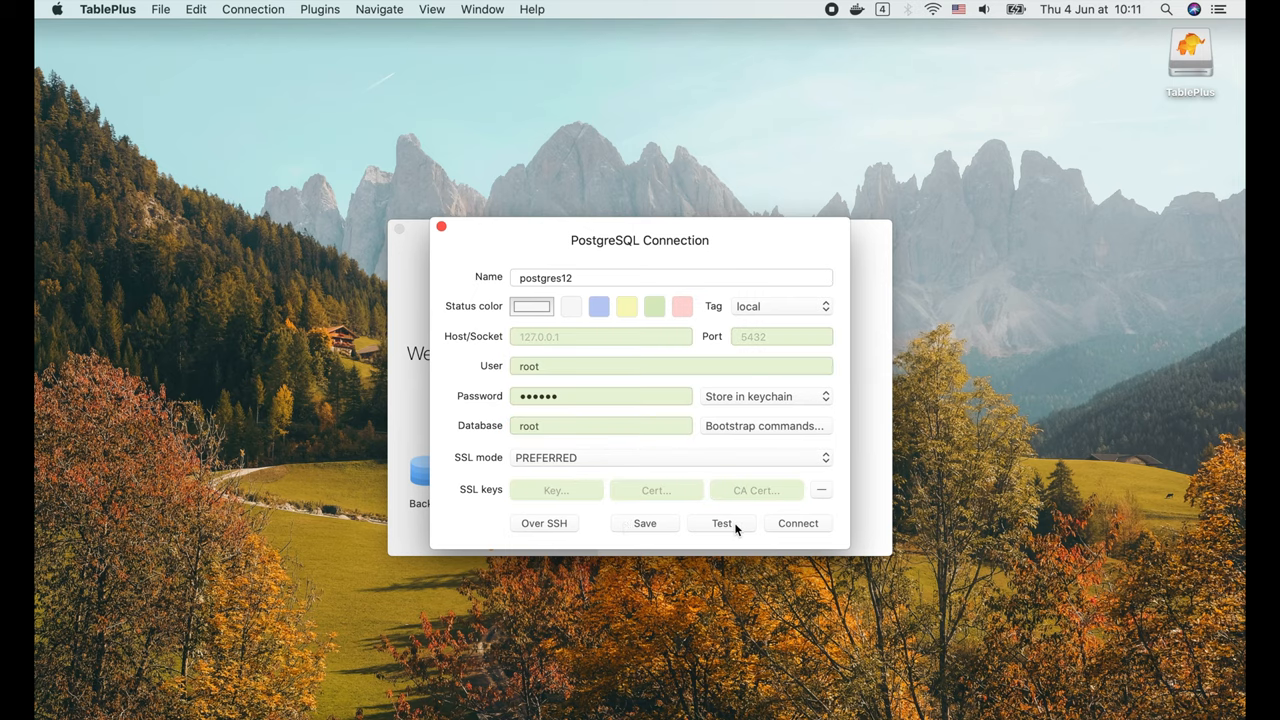
left_click(797, 523)
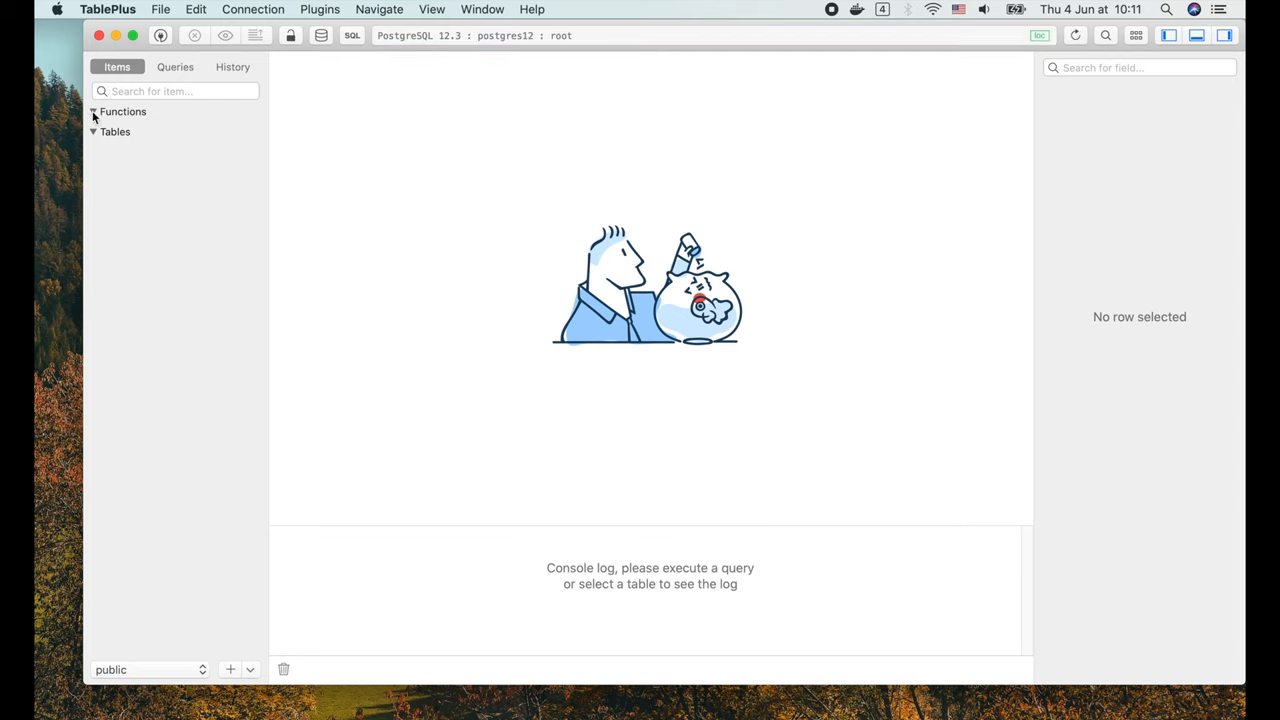
Run a select now(); test query returning the current timestamp.
left_click_drag(86, 682, 36, 710)
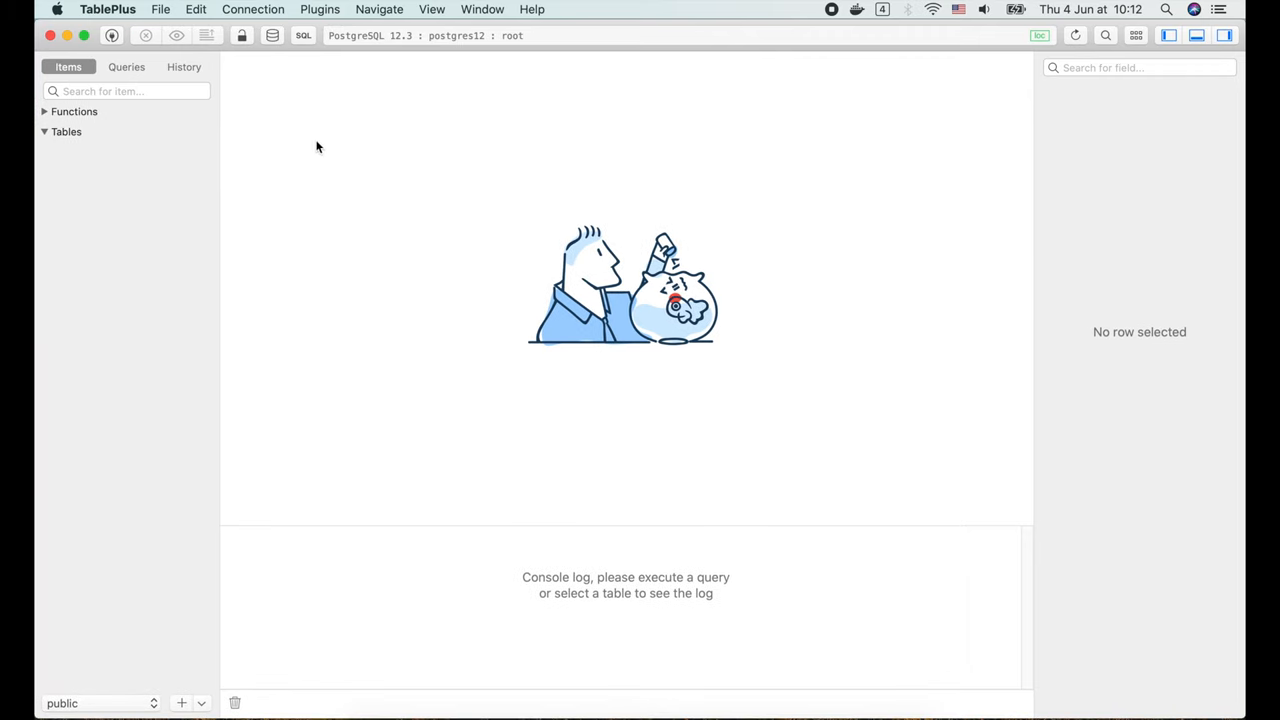
left_click(304, 40)
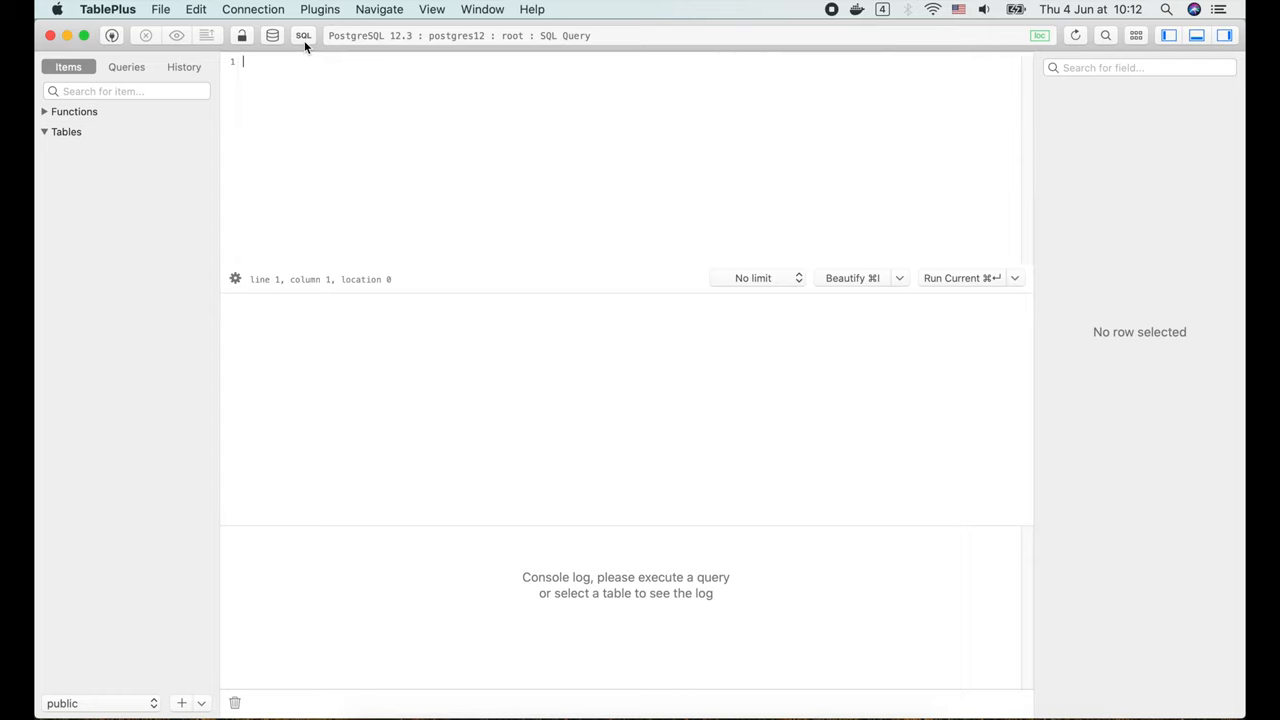
type("selec")
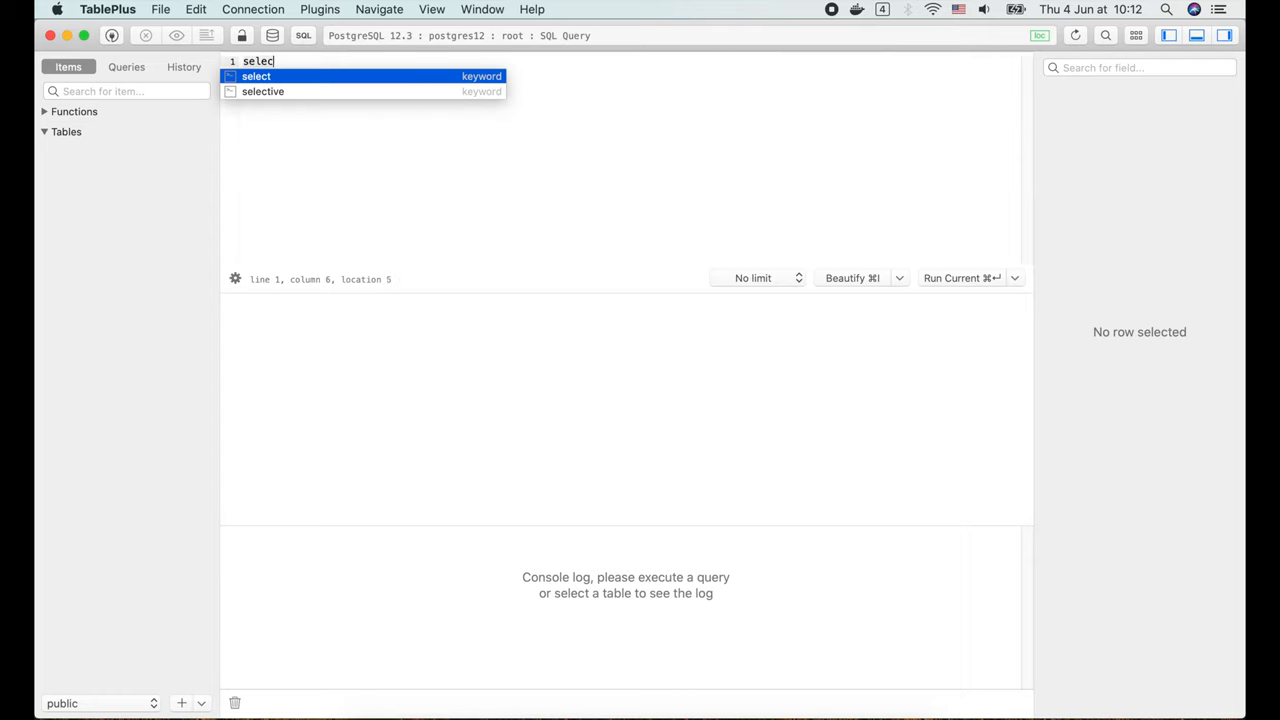
type("now();")
key("super+a")
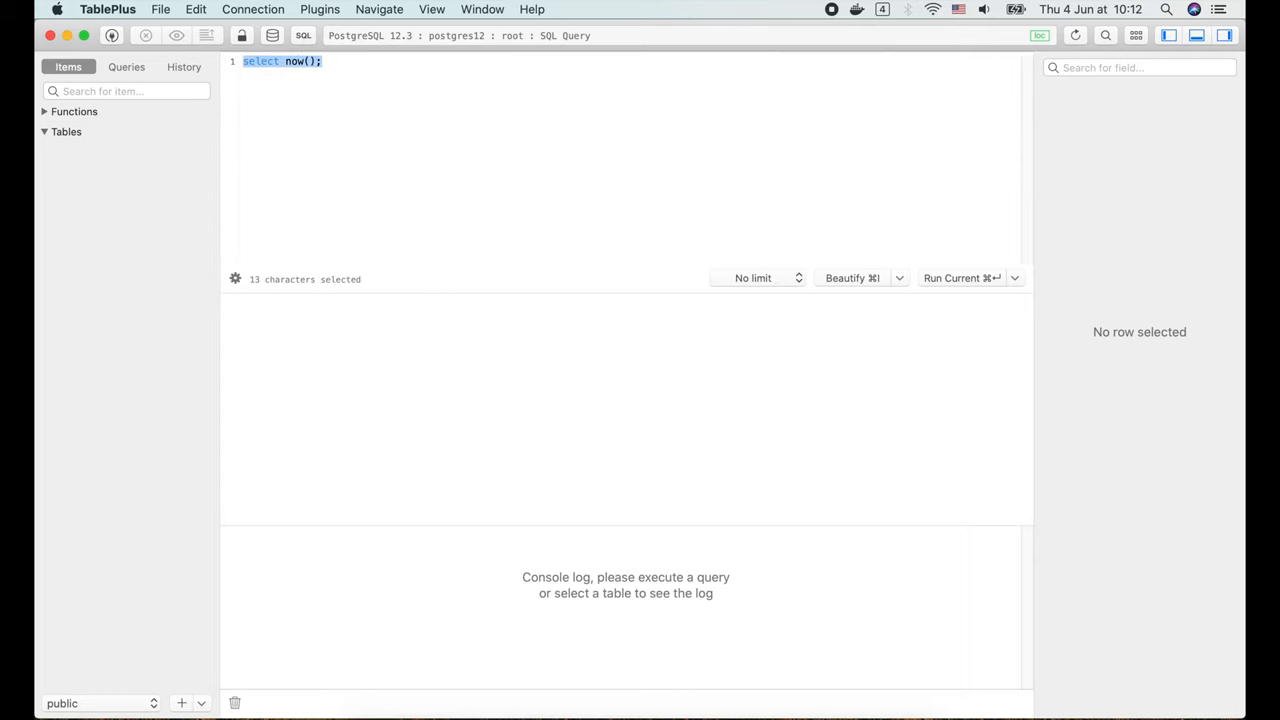
left_click(967, 280)
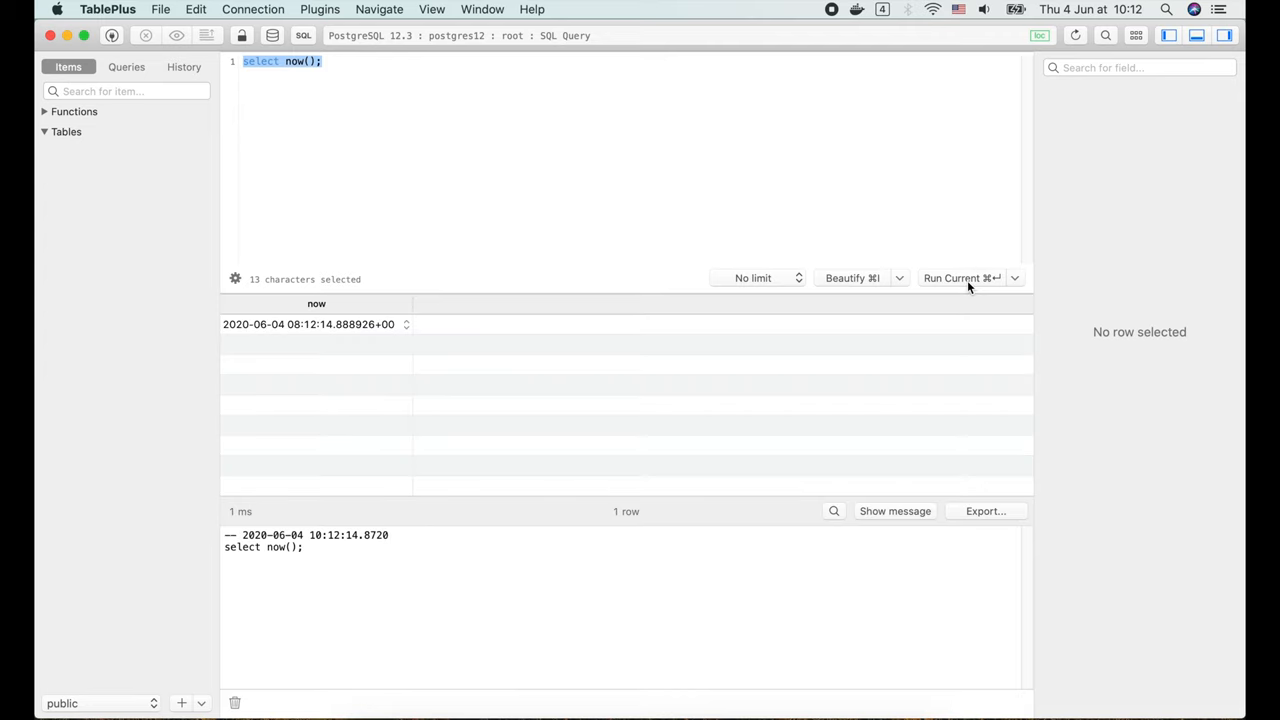
left_click(843, 158)
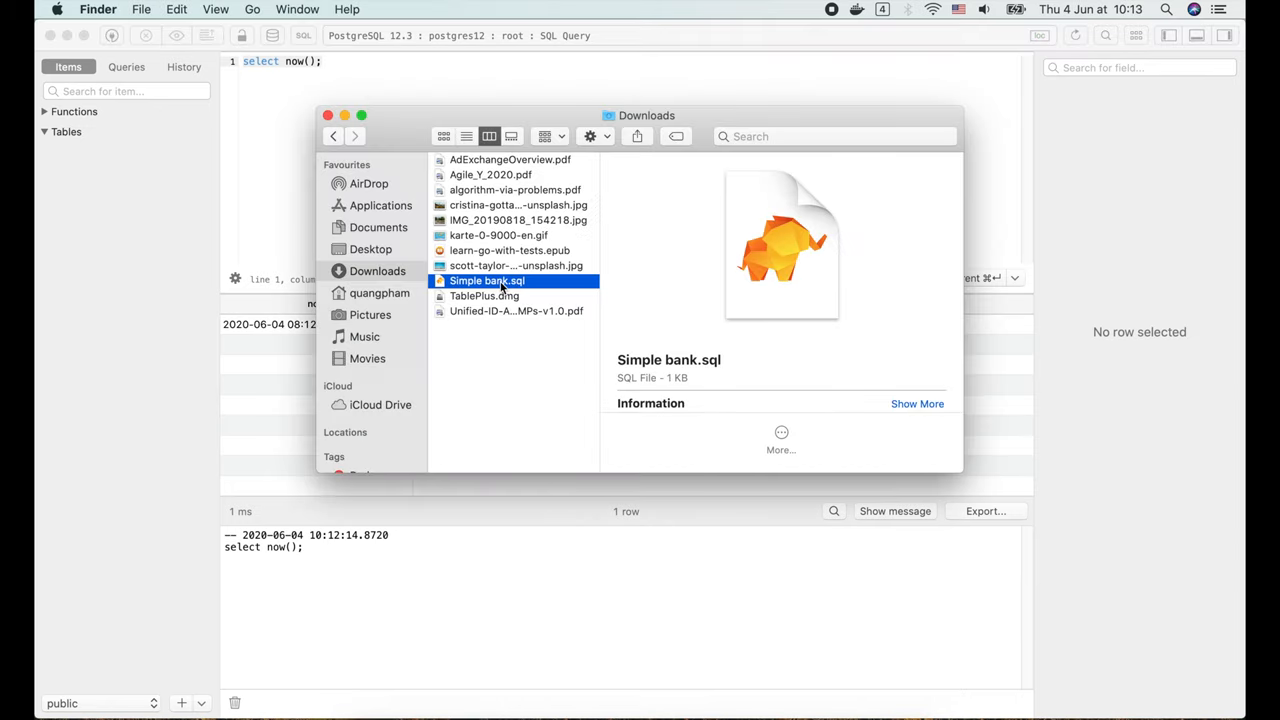
Load Simple bank.sql into the editor and discard the scratch query tab.
double_click(502, 287)
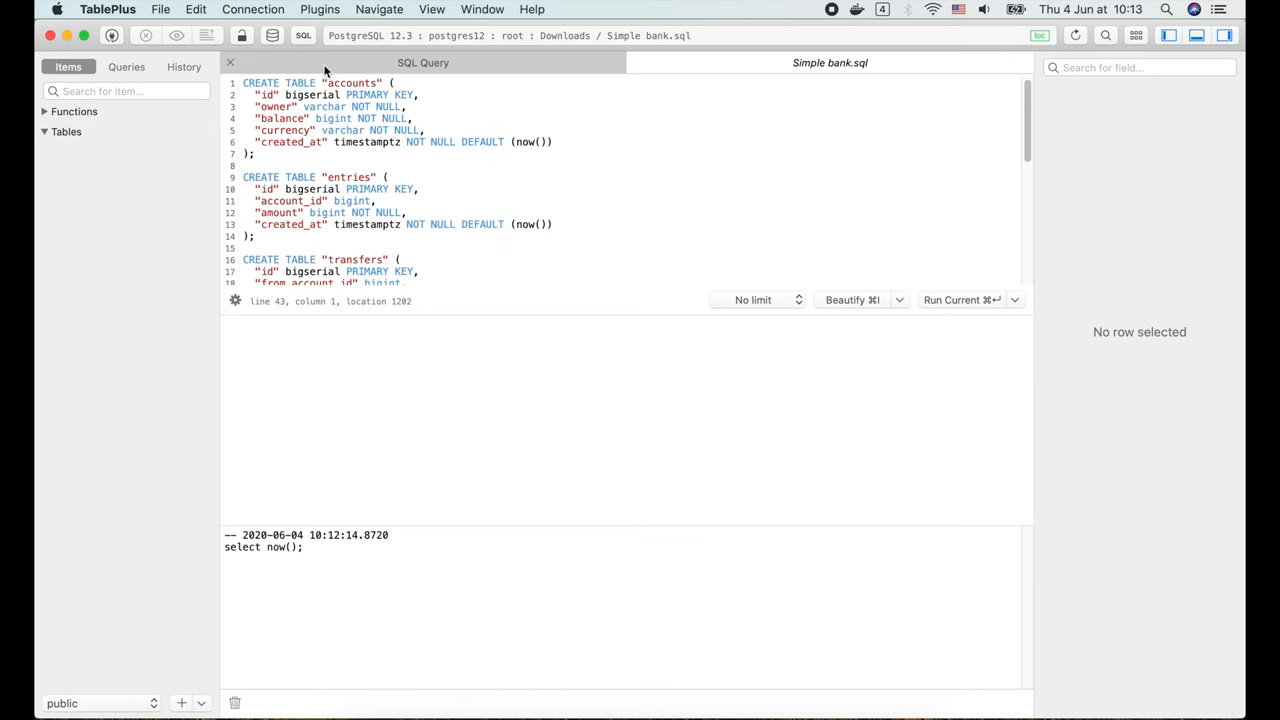
left_click(231, 62)
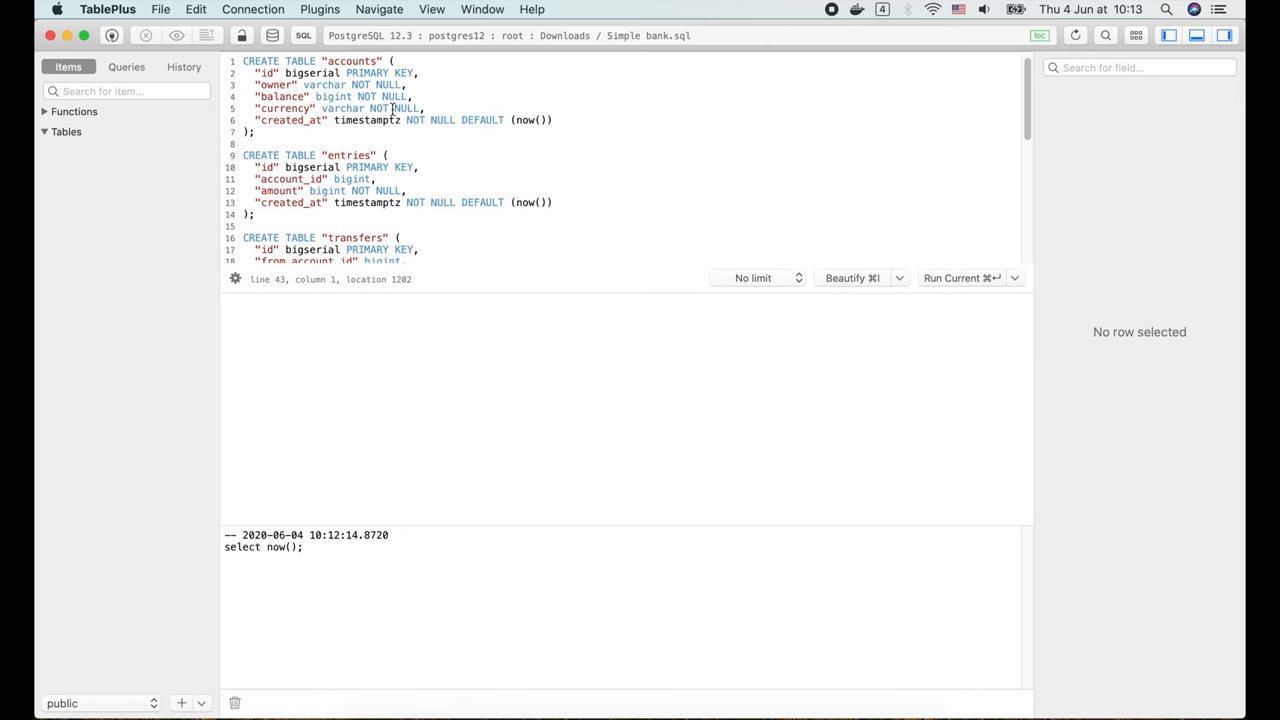
Run the whole Simple bank.sql script, creating accounts, entries and transfers, and reload the table list.
key("super+a")
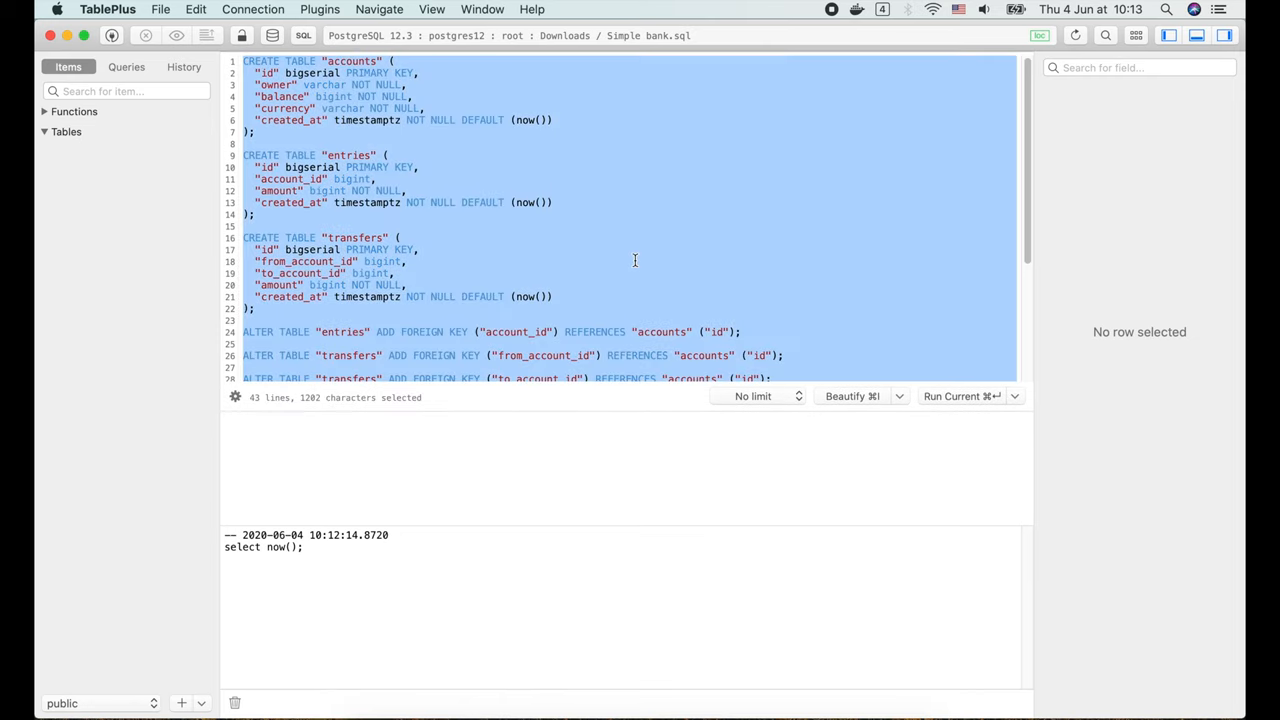
key("super+Return")
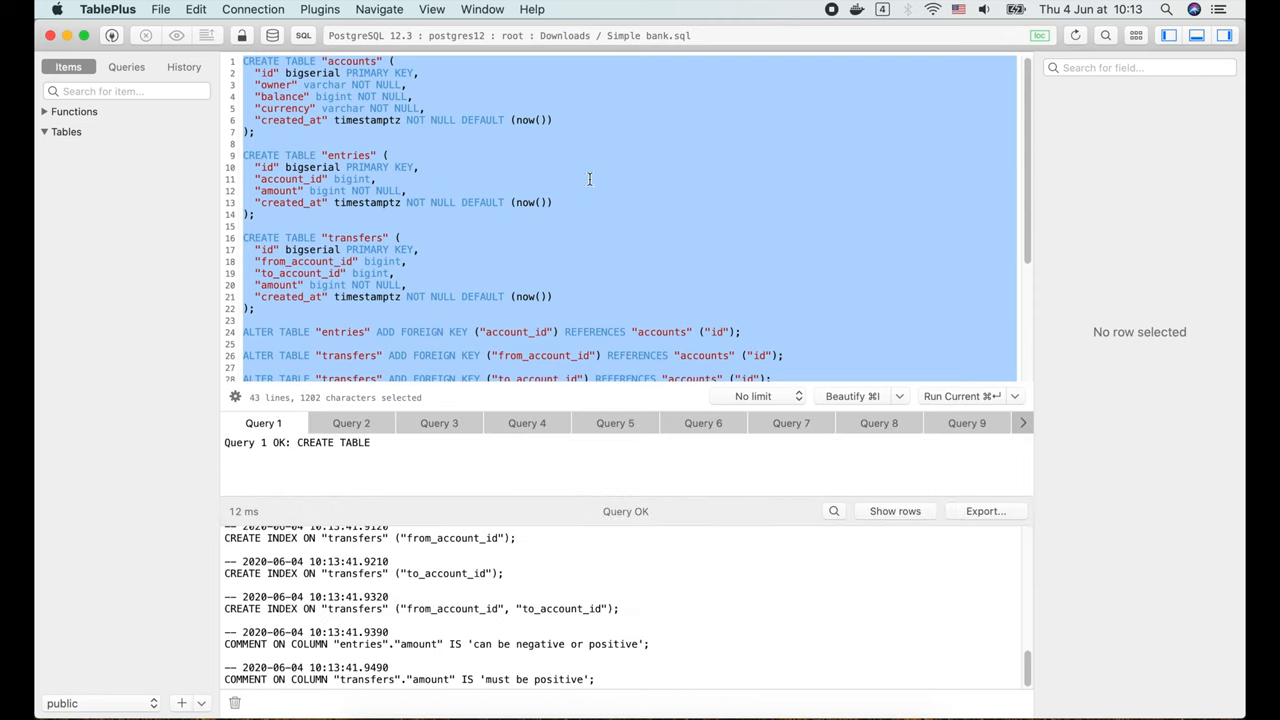
key("super+r")
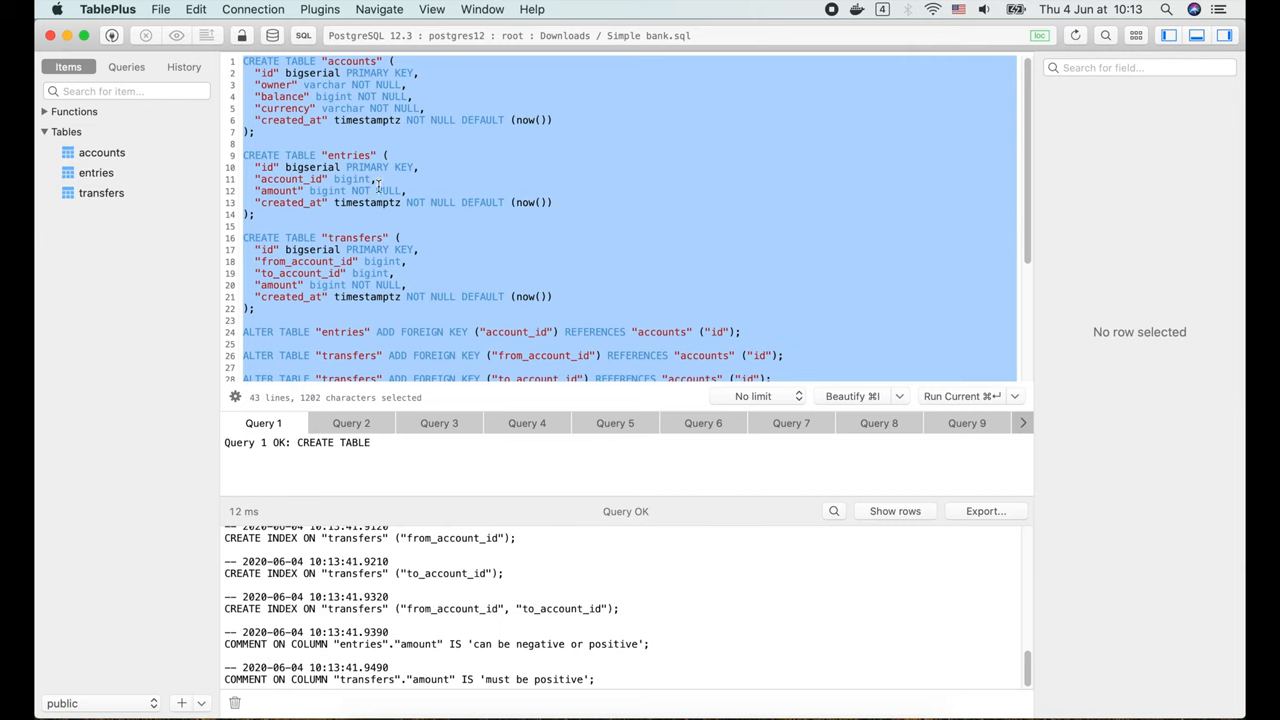
Browse the accounts, entries and transfers tables and view the transfers column definitions.
left_click(102, 152)
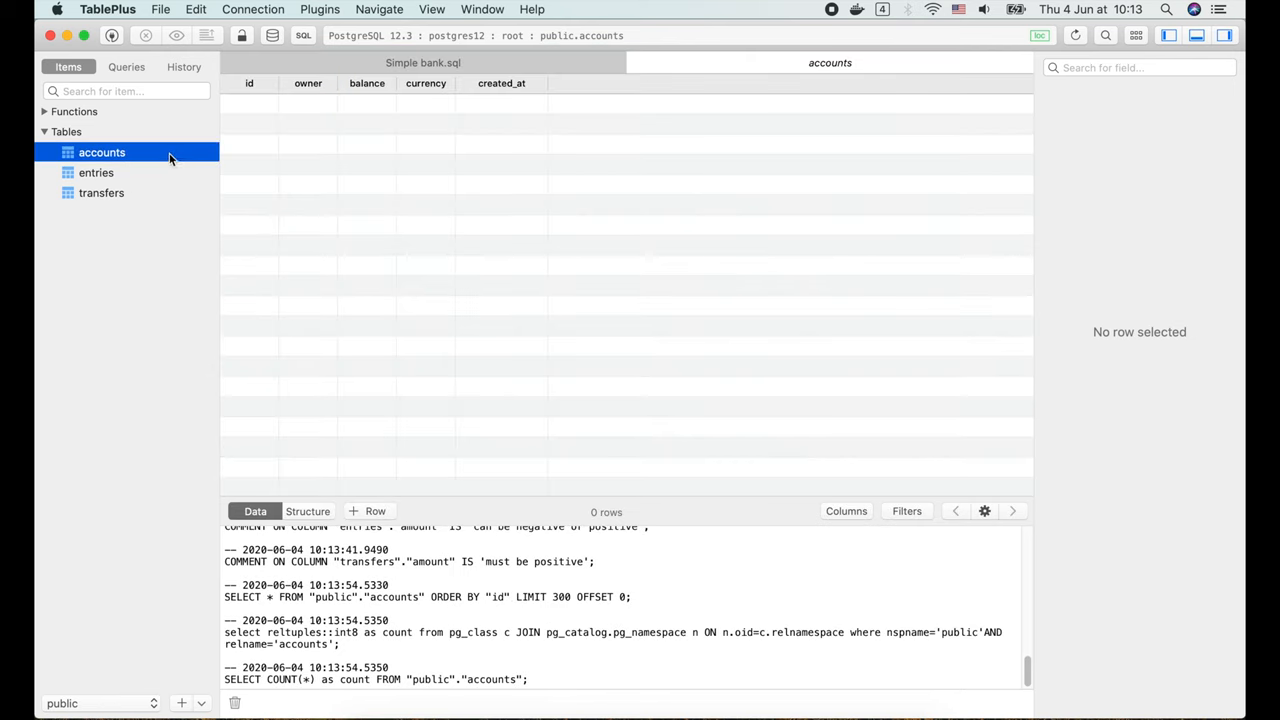
left_click(96, 173)
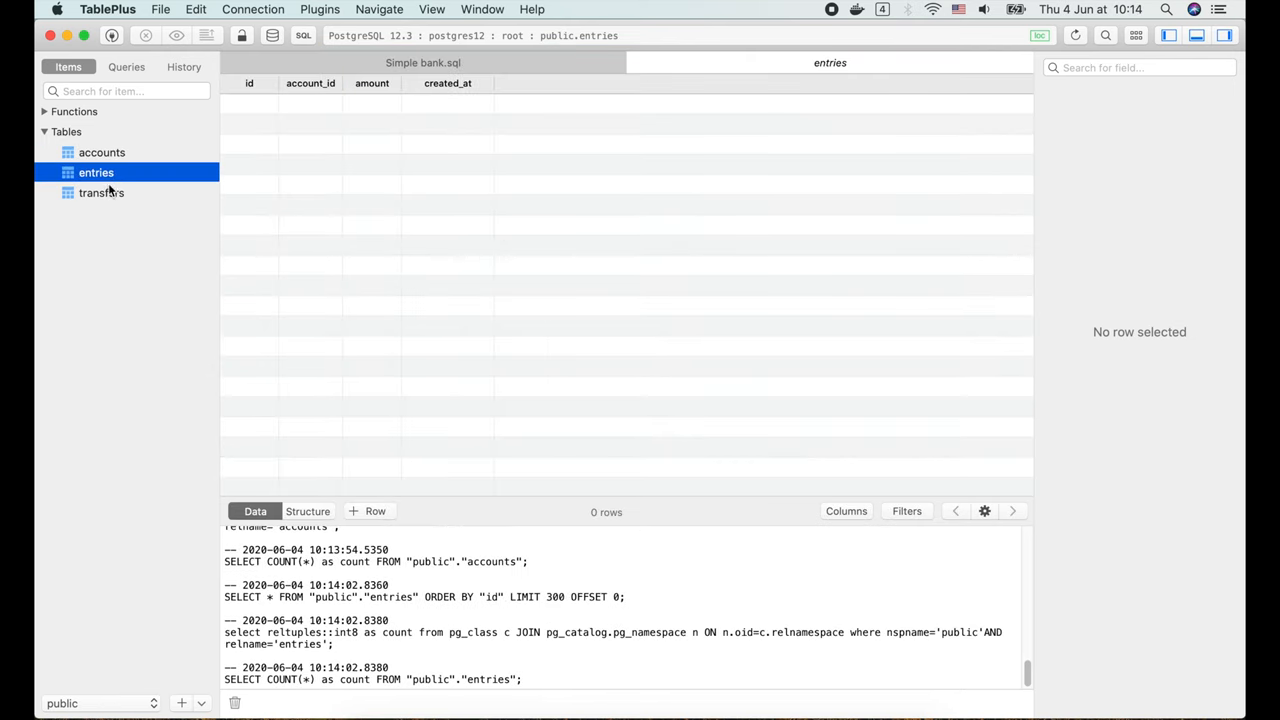
left_click(101, 193)
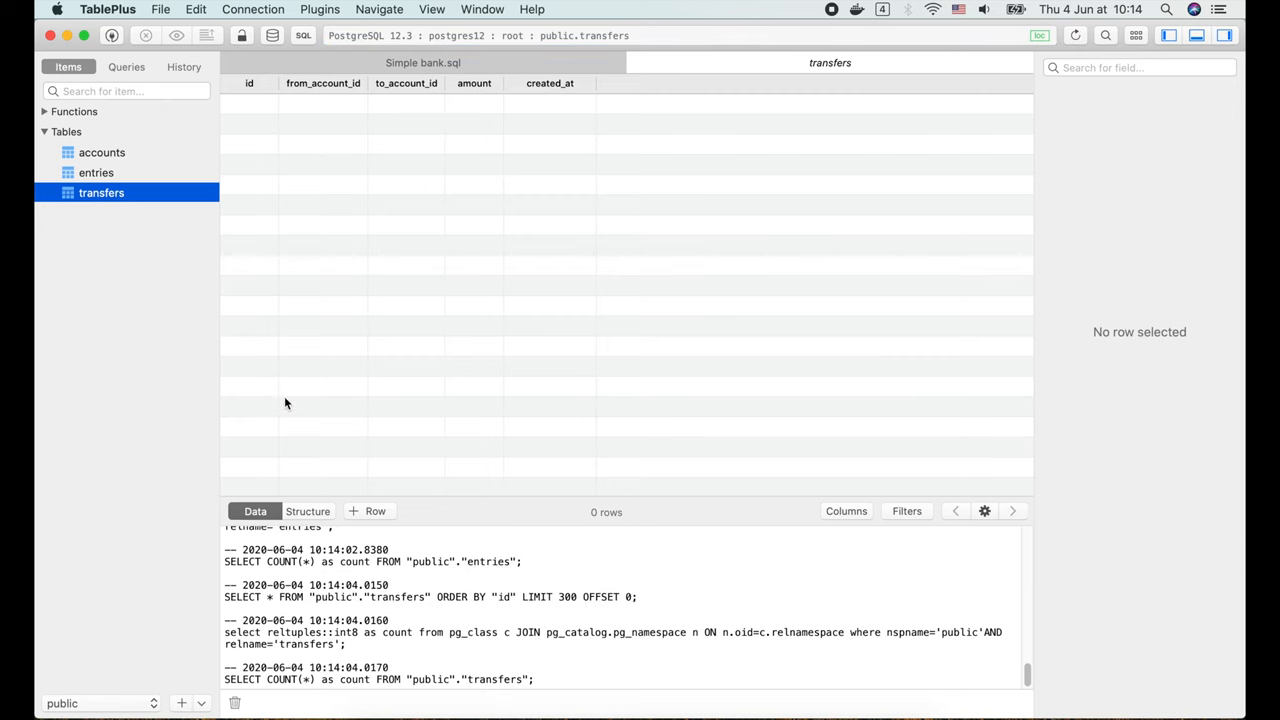
left_click(308, 511)
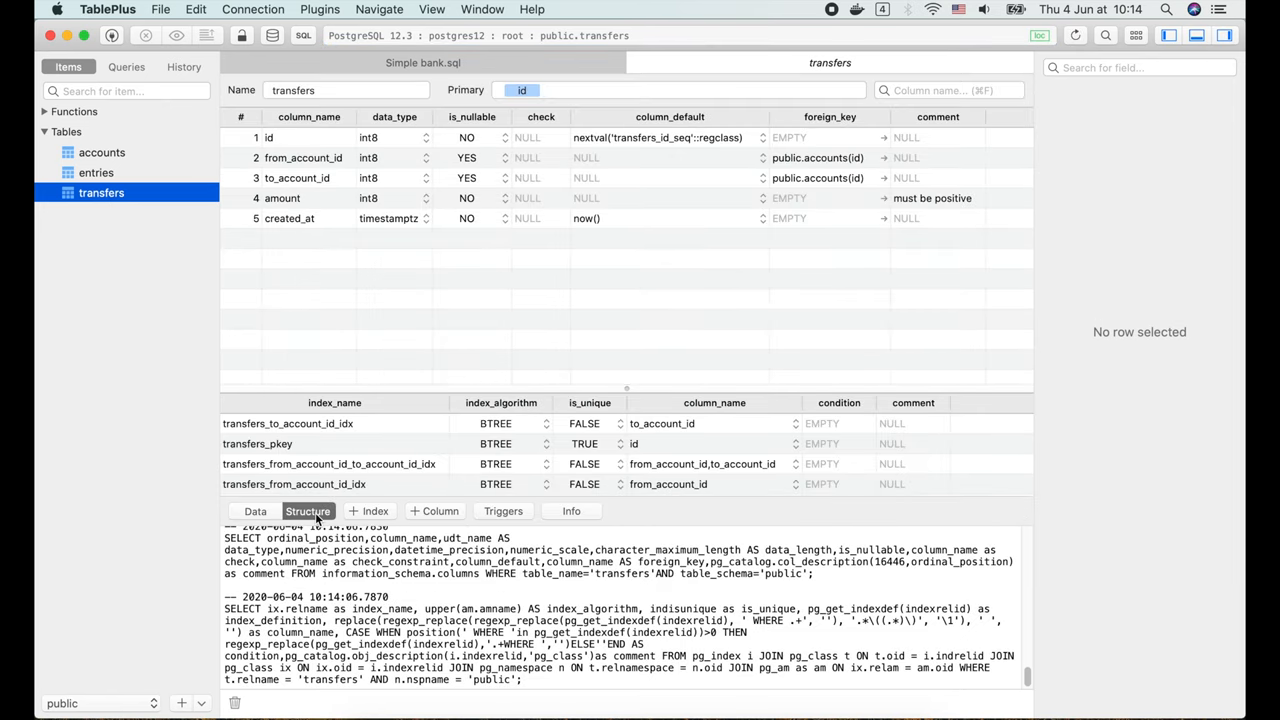
left_click(256, 511)
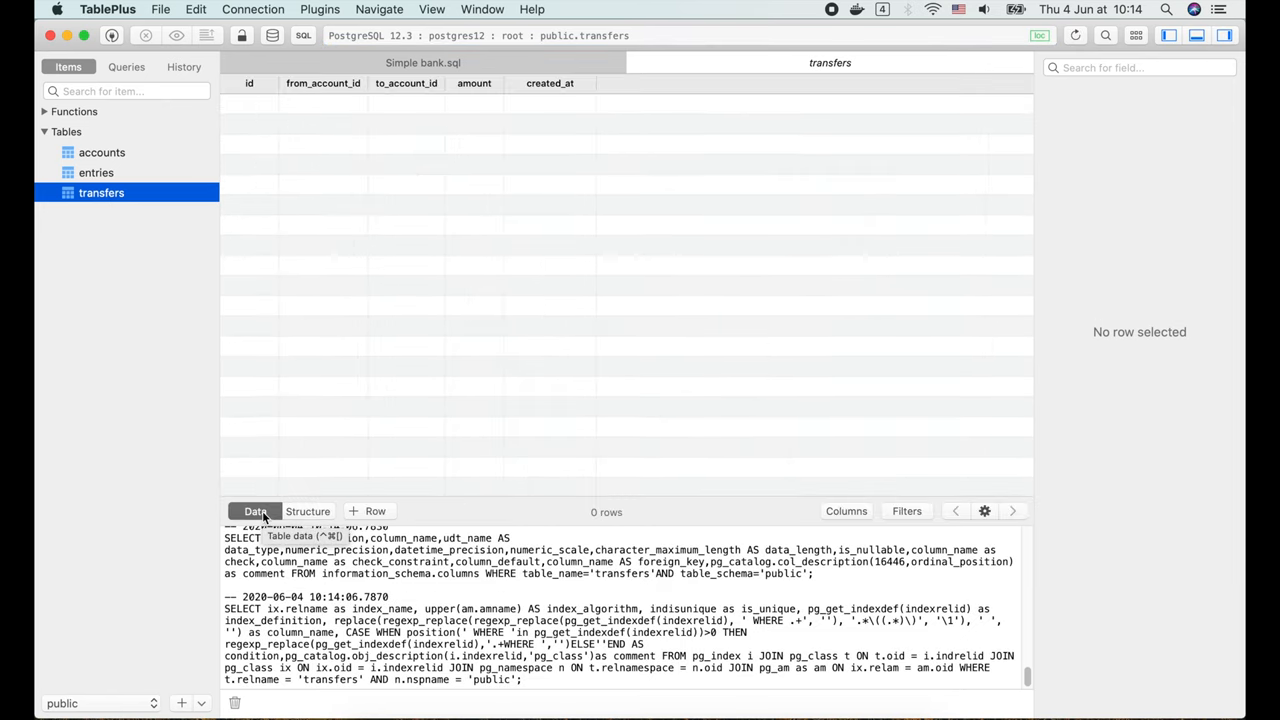
left_click(308, 511)
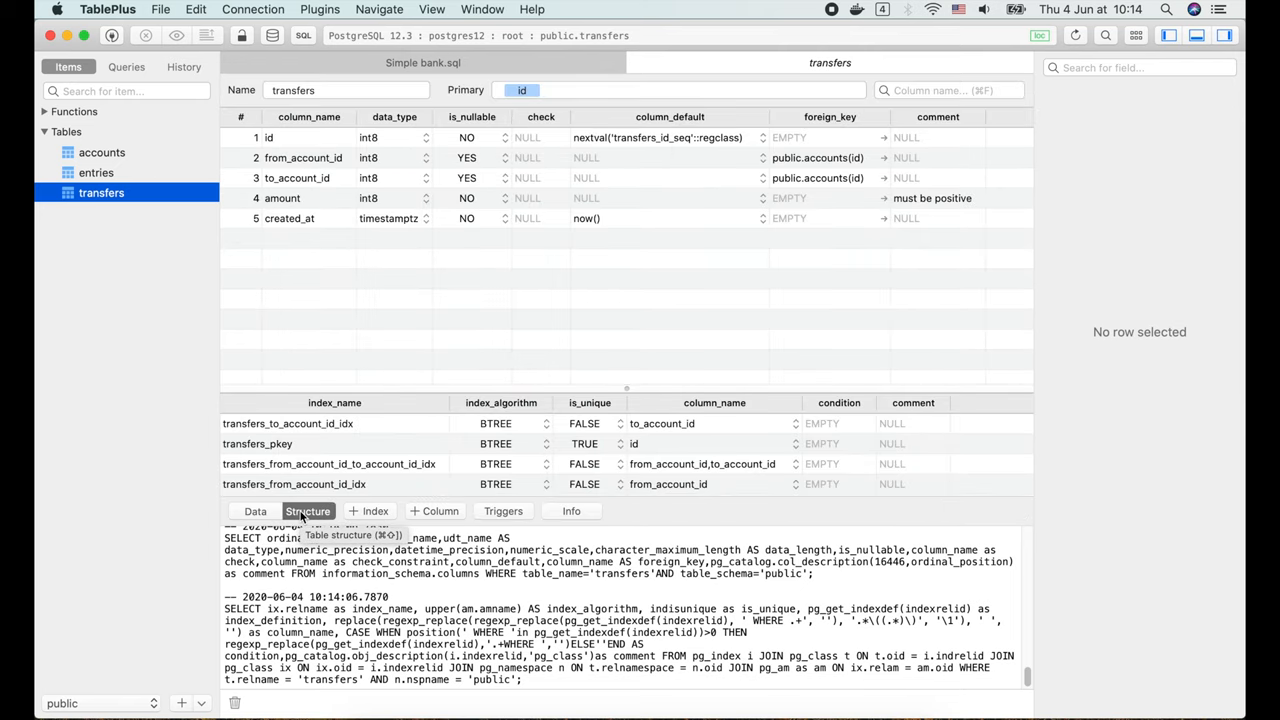
Compare the accounts, entries and transfers structures, checking the nullable account reference columns.
left_click(101, 152)
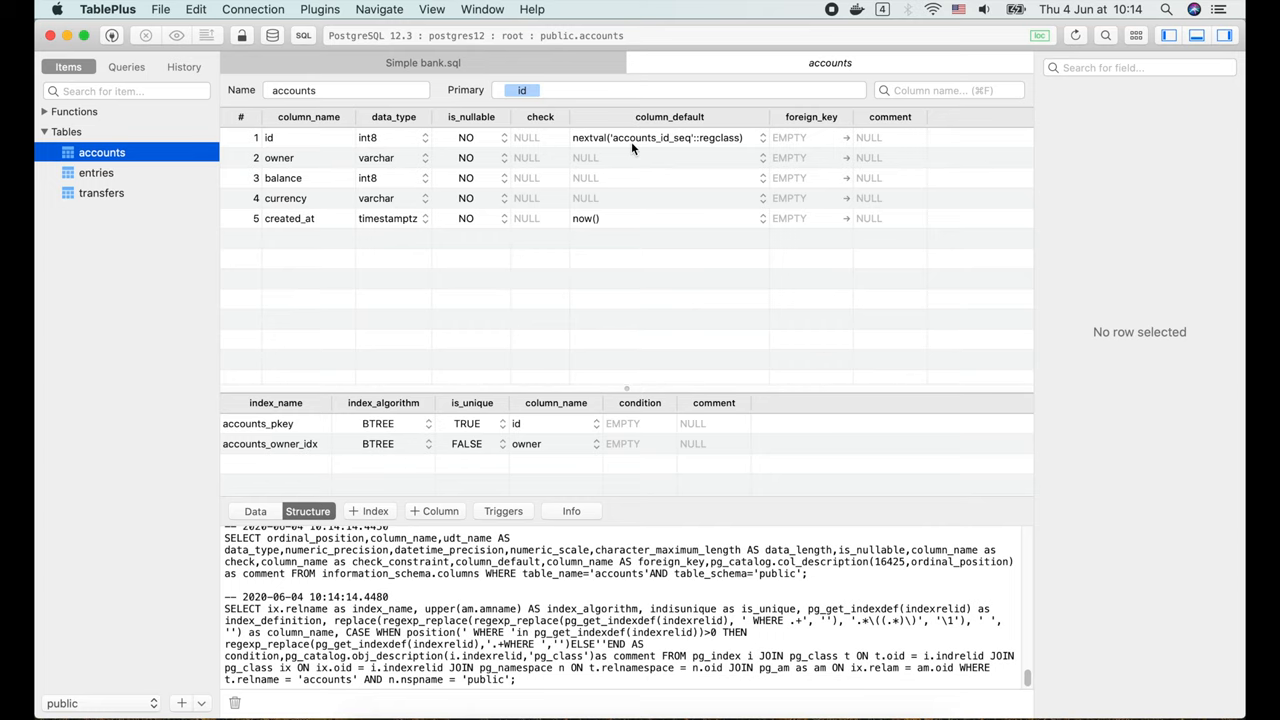
left_click(96, 172)
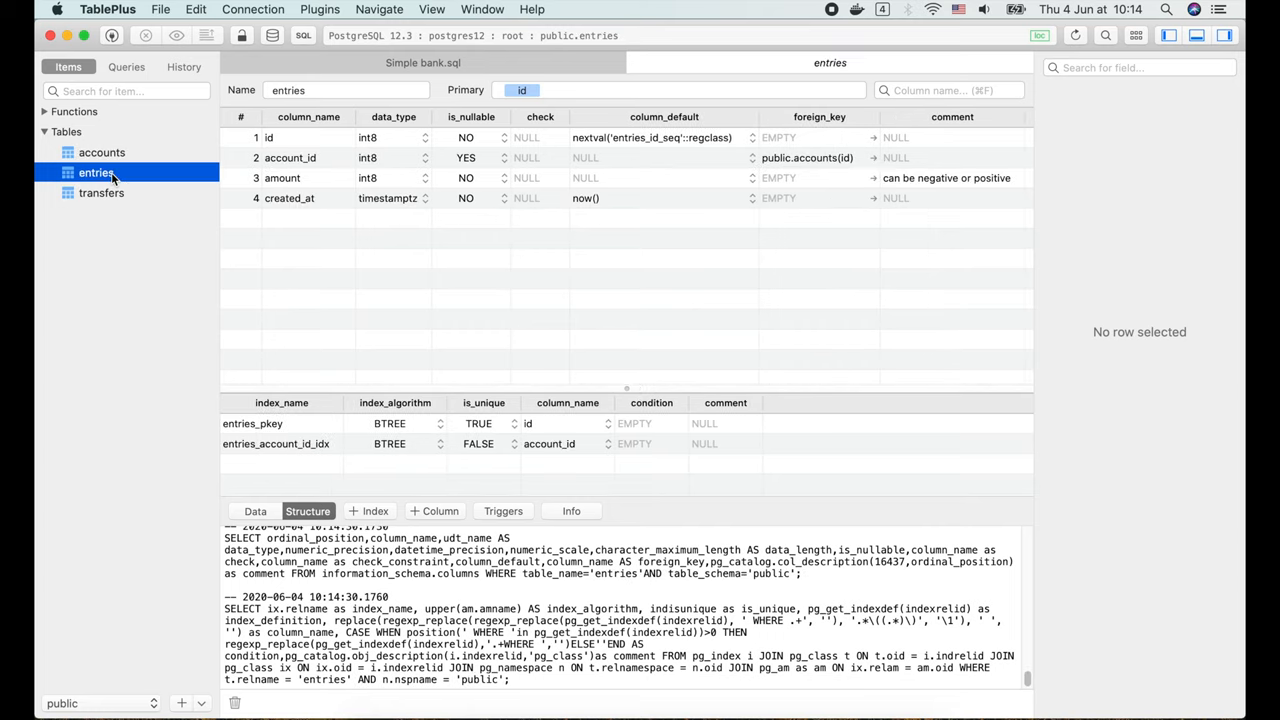
left_click(307, 160)
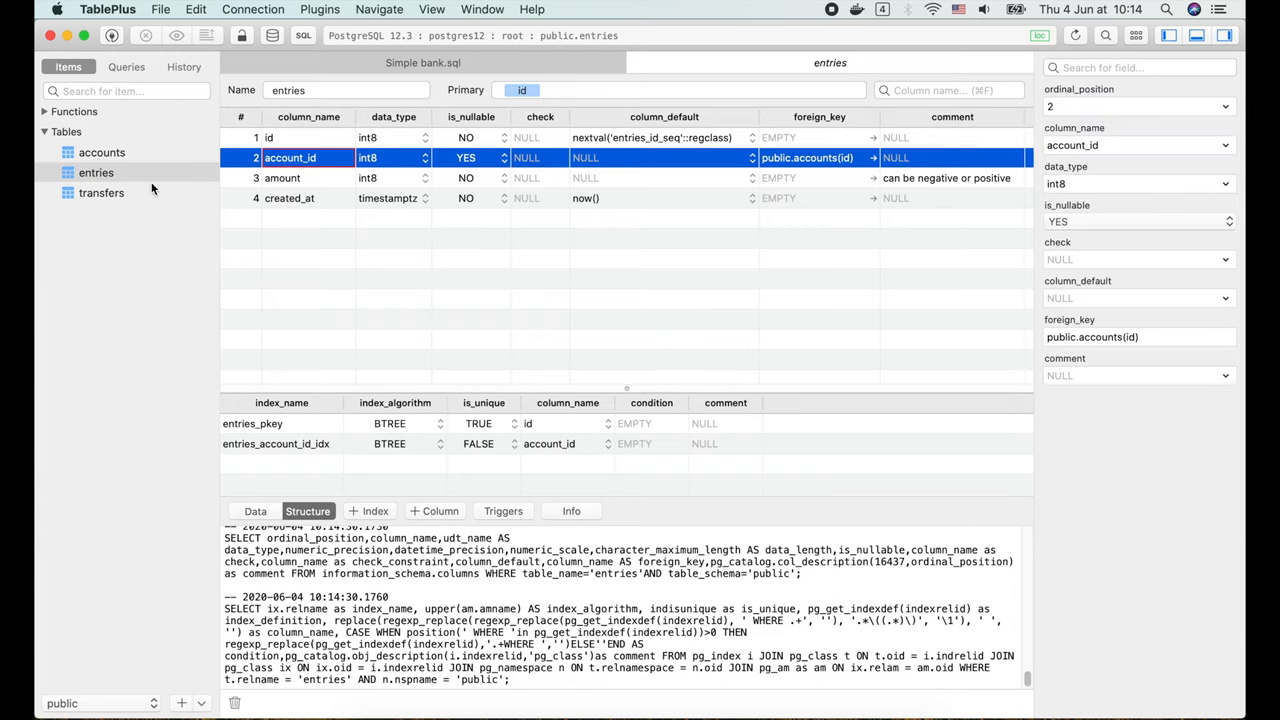
left_click(102, 193)
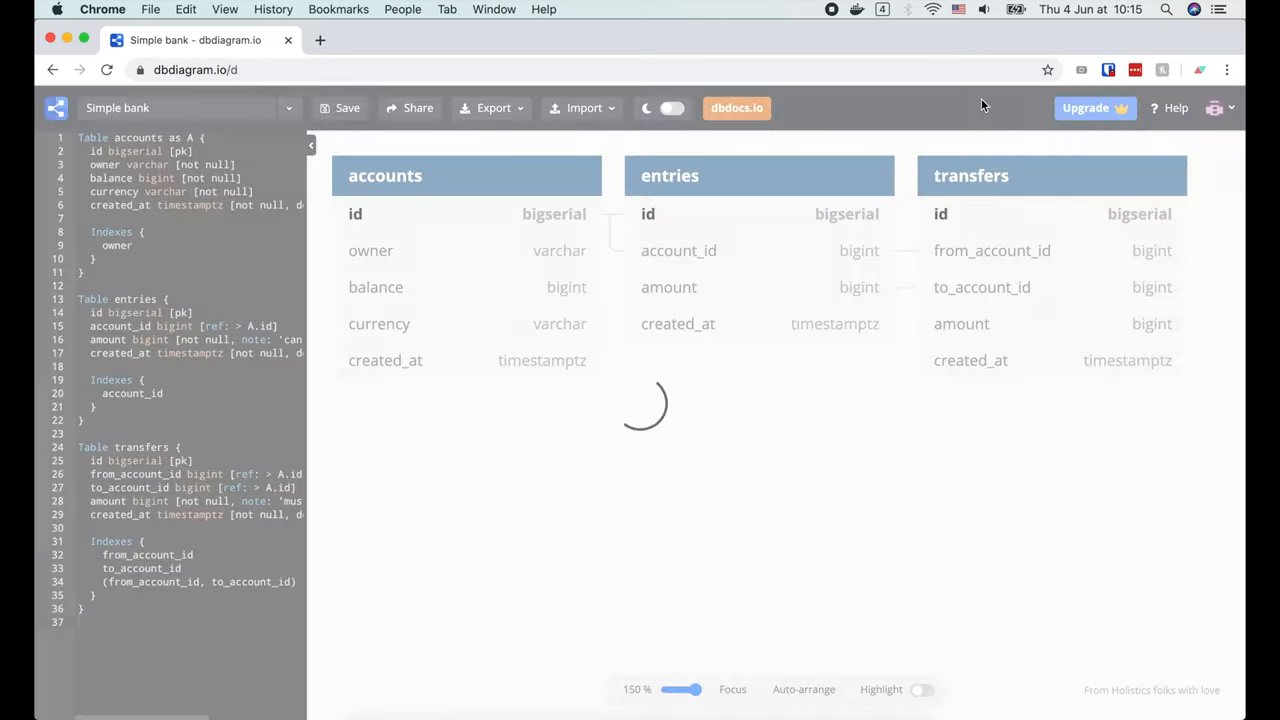
Copy 'not null' and add it to the account_id reference in entries.
double_click(205, 165)
key("super+c")
left_click(203, 137)
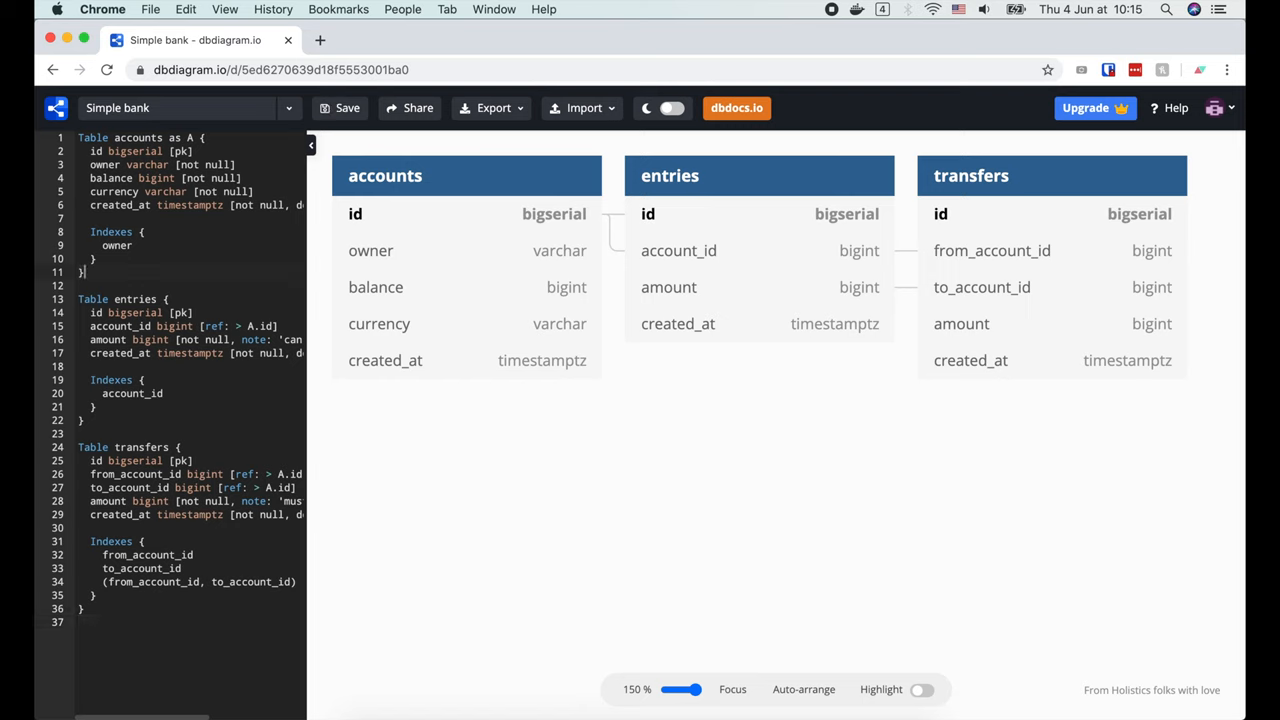
left_click(273, 326)
type(",")
key("super+v")
left_click_drag(308, 290, 425, 300)
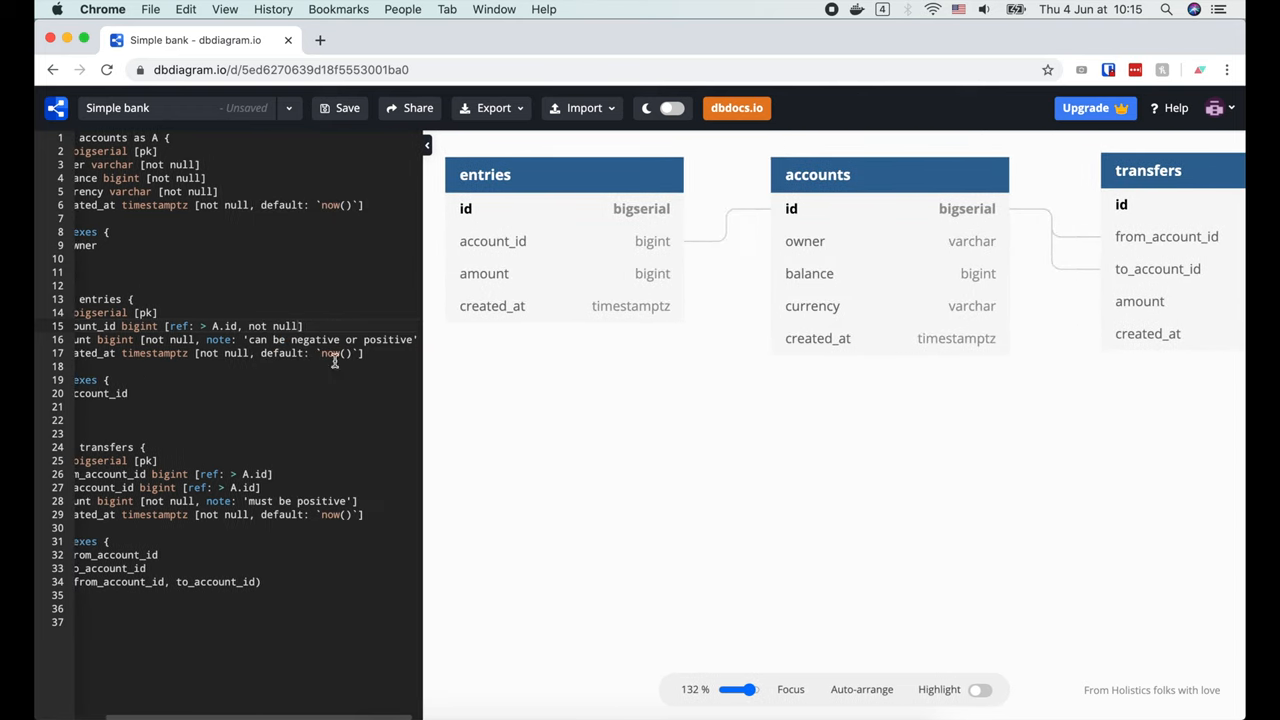
Add 'not null' to from_account_id and to_account_id, fix the stray bracket and save the diagram.
left_click(266, 474)
type(",")
scroll(266, 474, "left", 4)
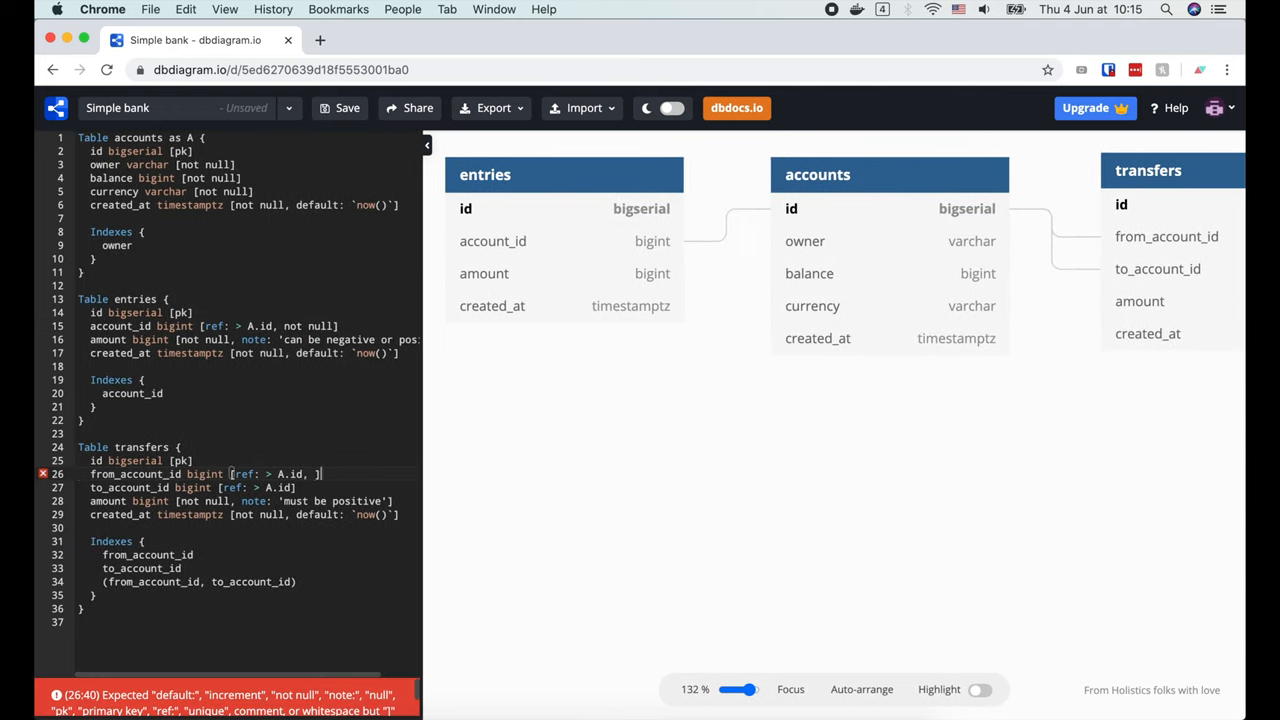
key("super+v")
left_click(293, 487)
type(",")
key("super+v")
key("BackSpace")
key("Down")
key("Down")
key("Down")
key("super+s")
Export the schema as PostgreSQL, downloading Simple bank (1).sql.
left_click(493, 107)
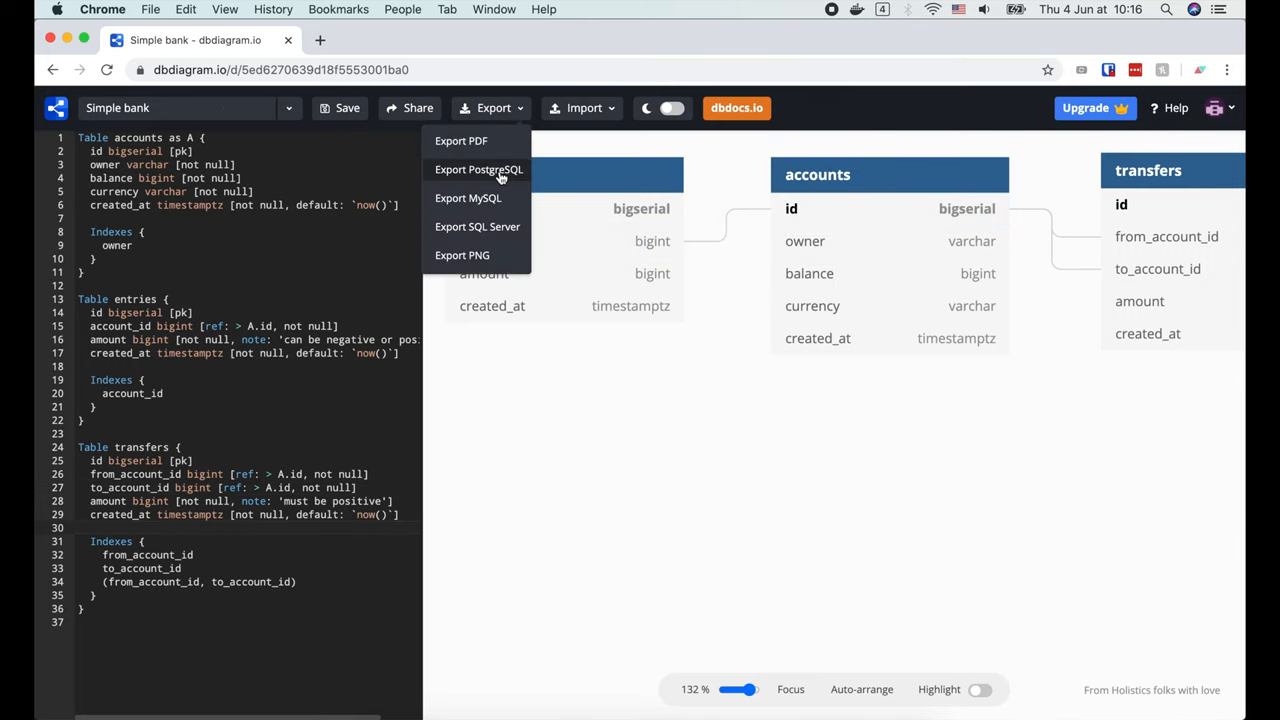
left_click(478, 169)
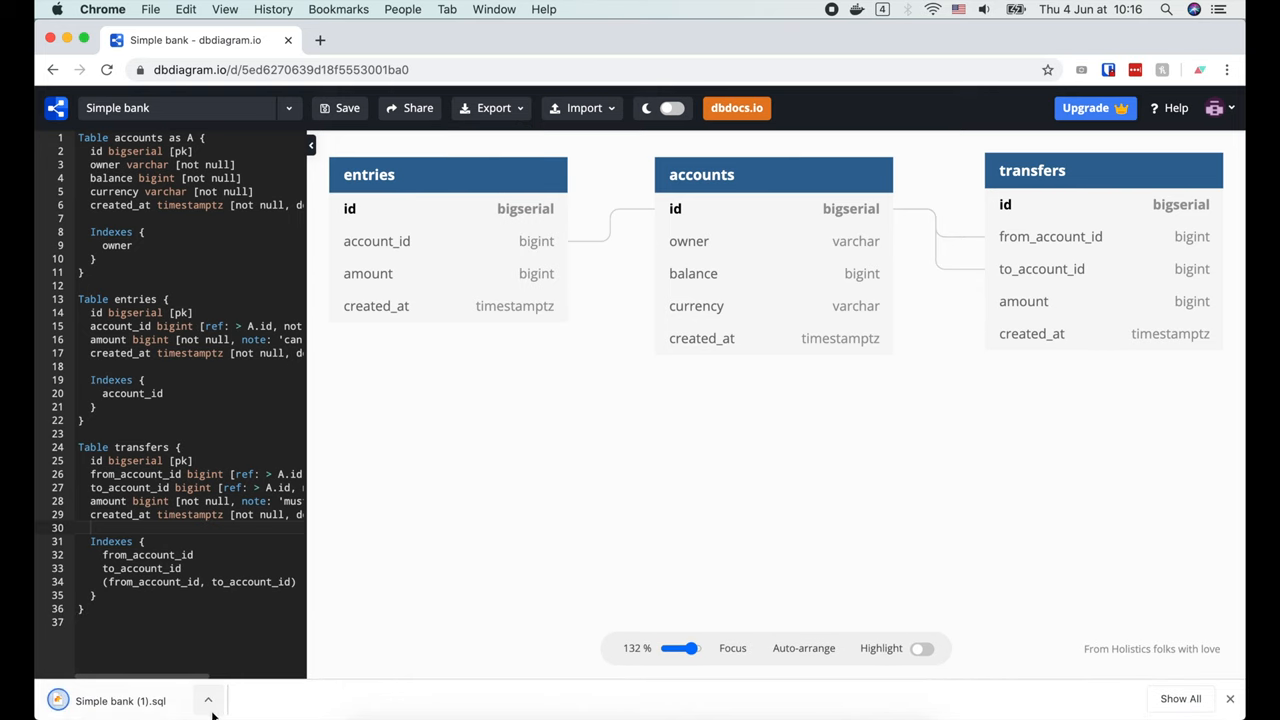
Reveal the download in Finder and move the old Simple bank.sql to the Bin.
left_click(210, 700)
left_click(266, 690)
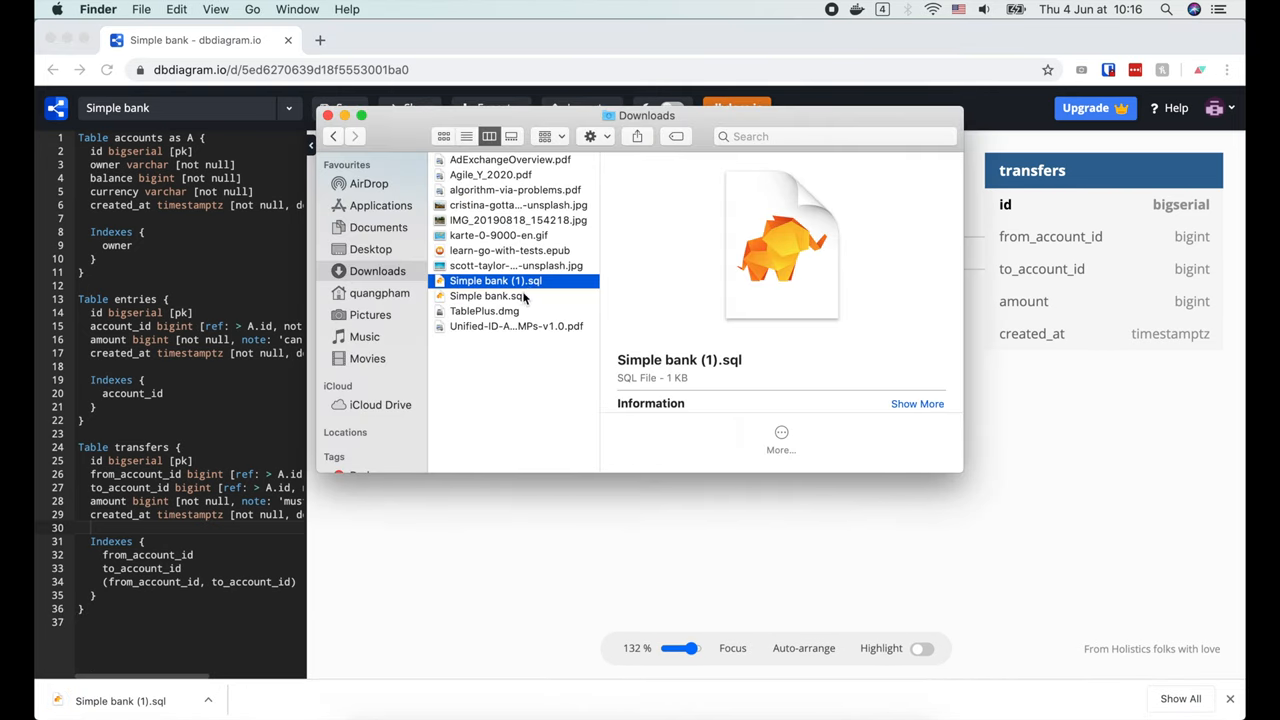
right_click(530, 298)
left_click(572, 343)
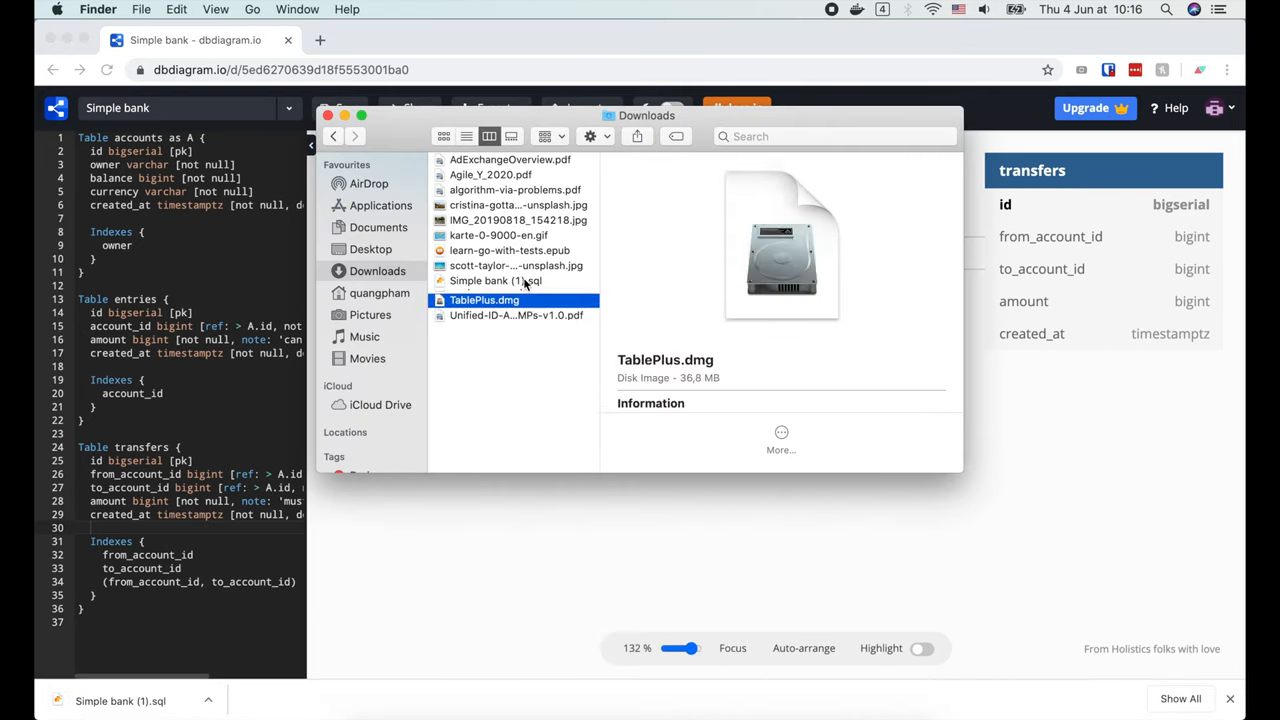
Rename Simple bank (1).sql to Simple bank.sql and open it in TablePlus.
left_click(495, 281)
key("Return")
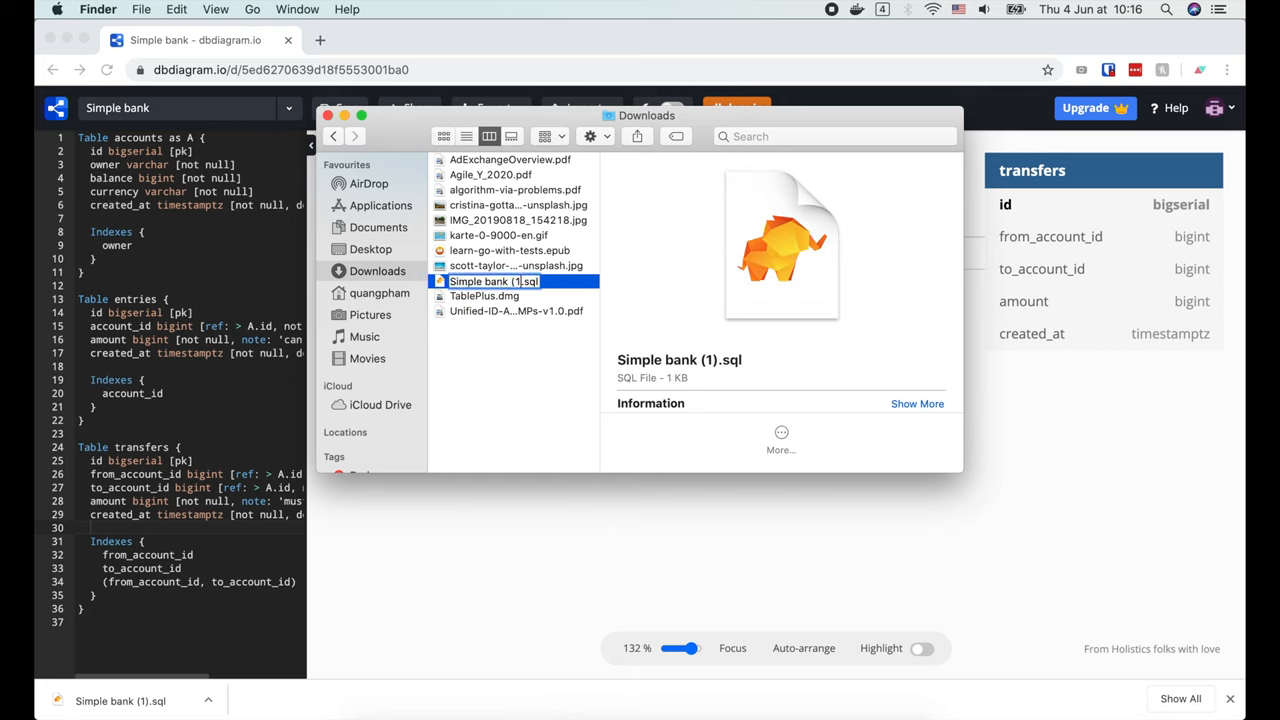
key("Right")
key("BackSpace")
key("BackSpace")
key("BackSpace")
key("Return")
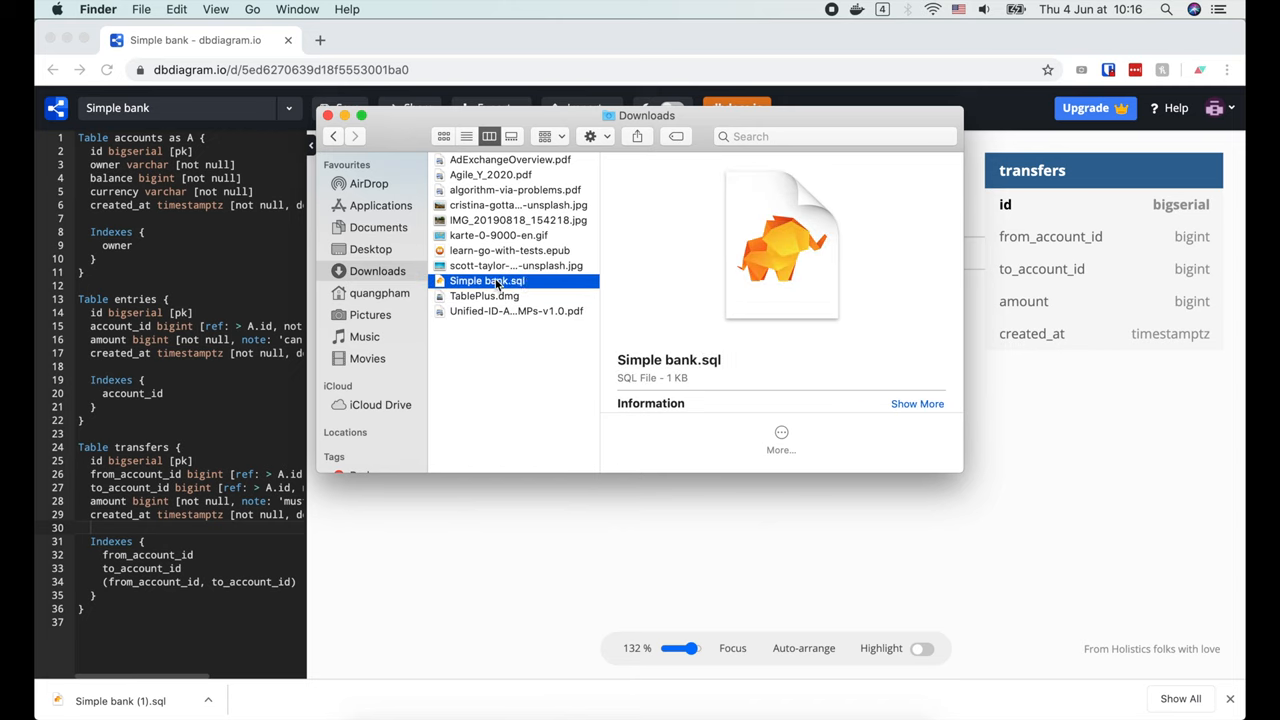
double_click(497, 284)
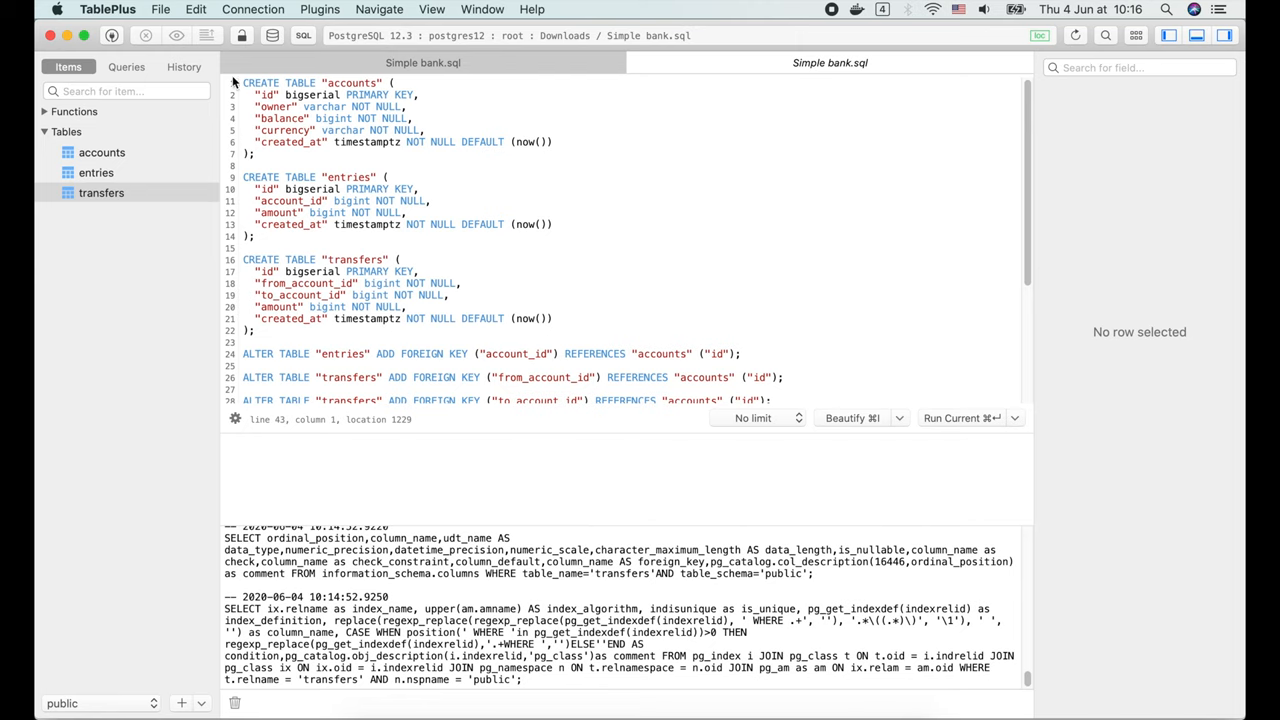
Close the older script tab and check that entries.account_id is bigint NOT NULL.
left_click(229, 63)
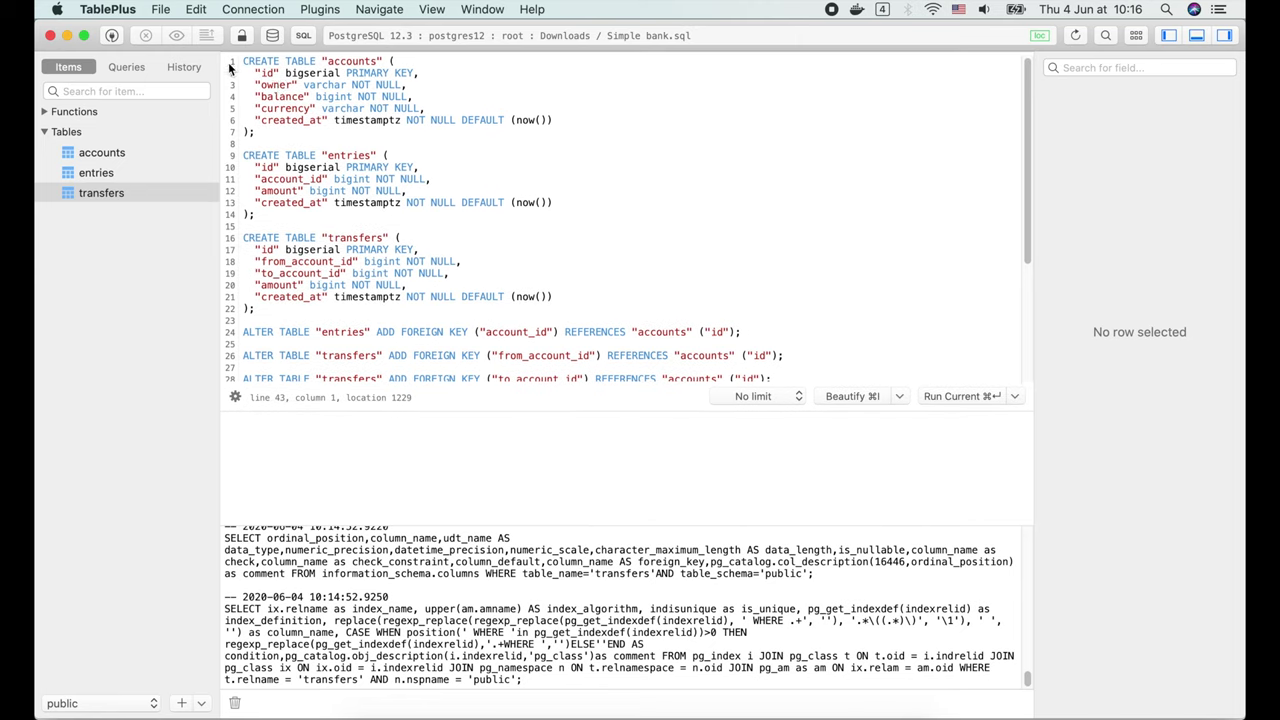
left_click(373, 172)
left_click_drag(373, 172, 426, 172)
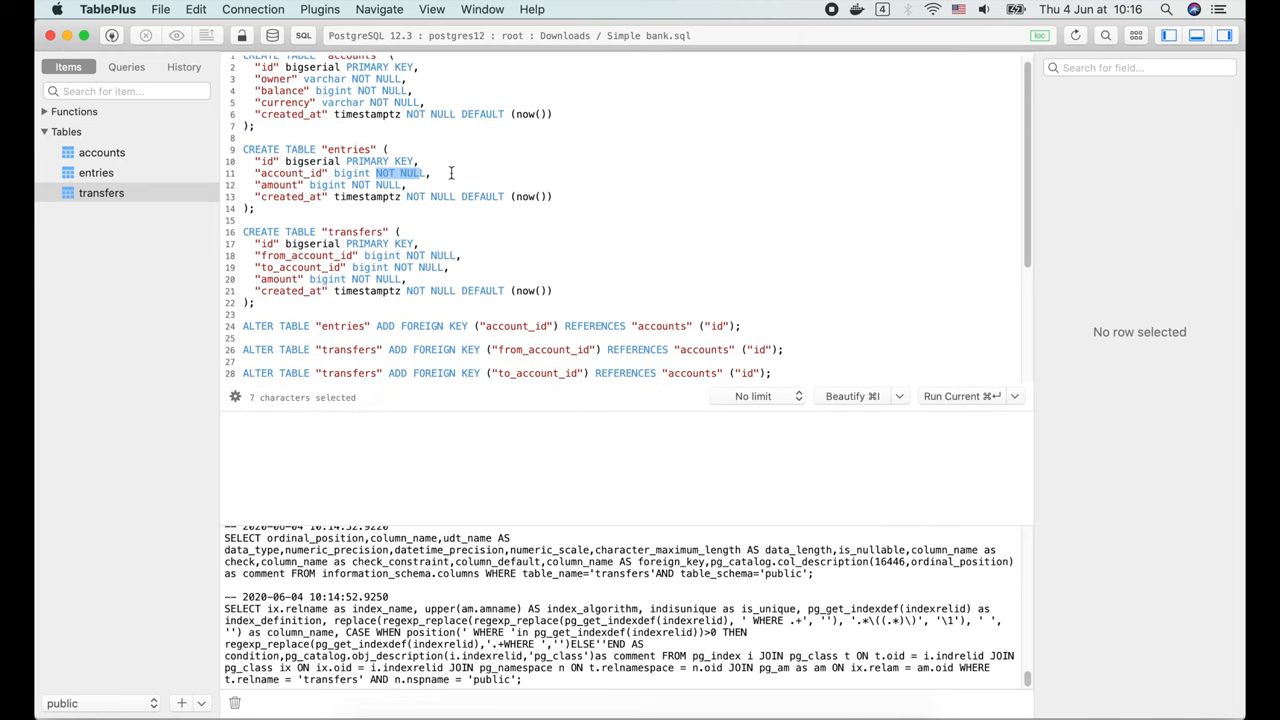
left_click(451, 173)
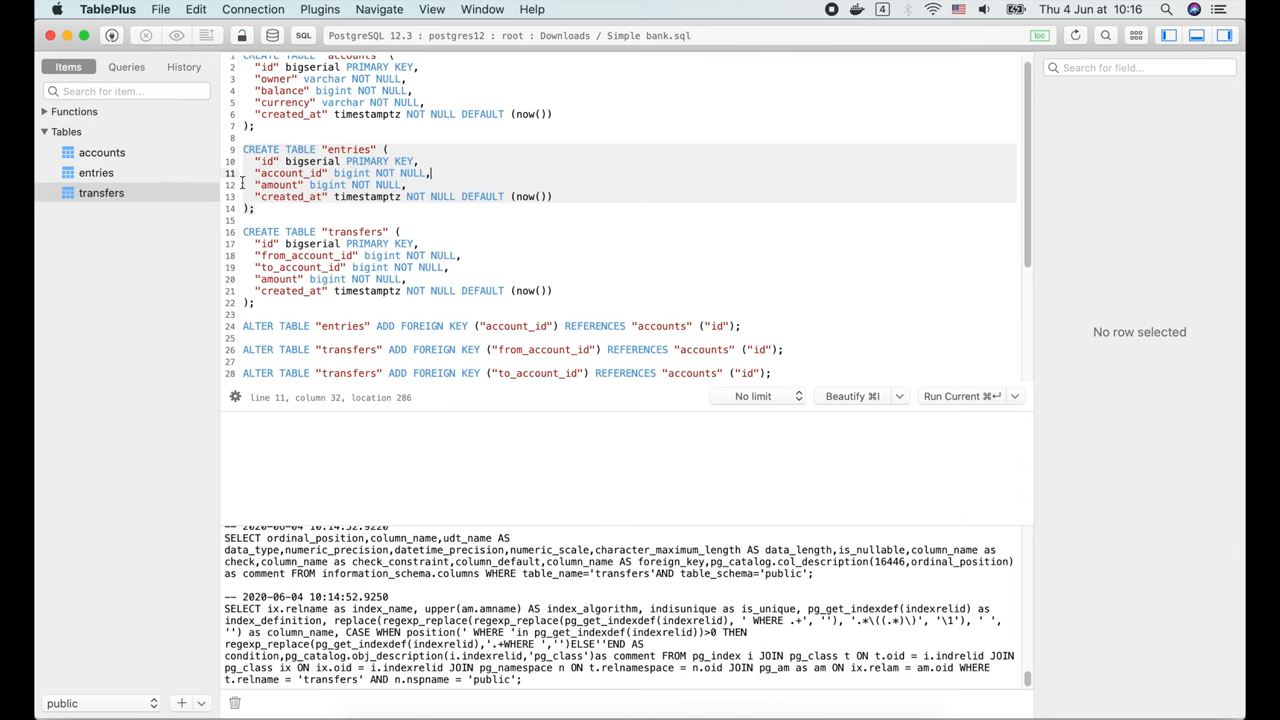
Drop the accounts, entries and transfers tables with cascade and commit the deletion.
left_click(85, 152)
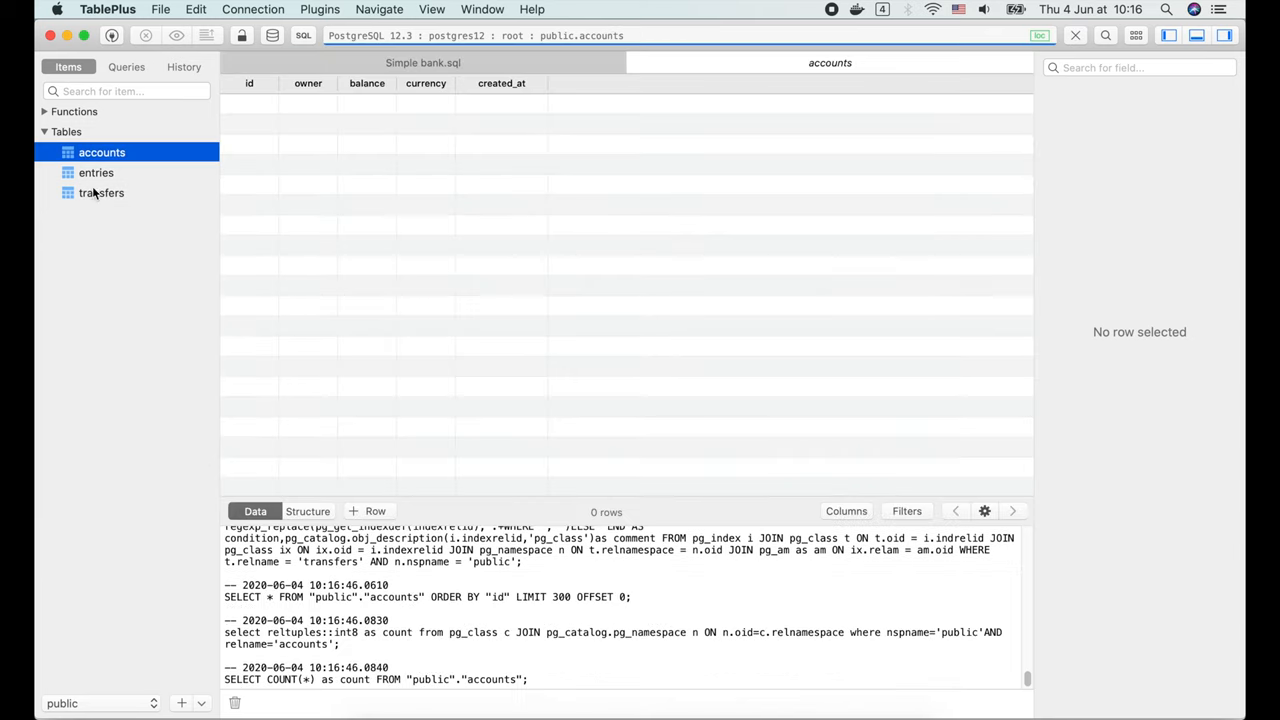
left_click(92, 192, "shift")
right_click(92, 192)
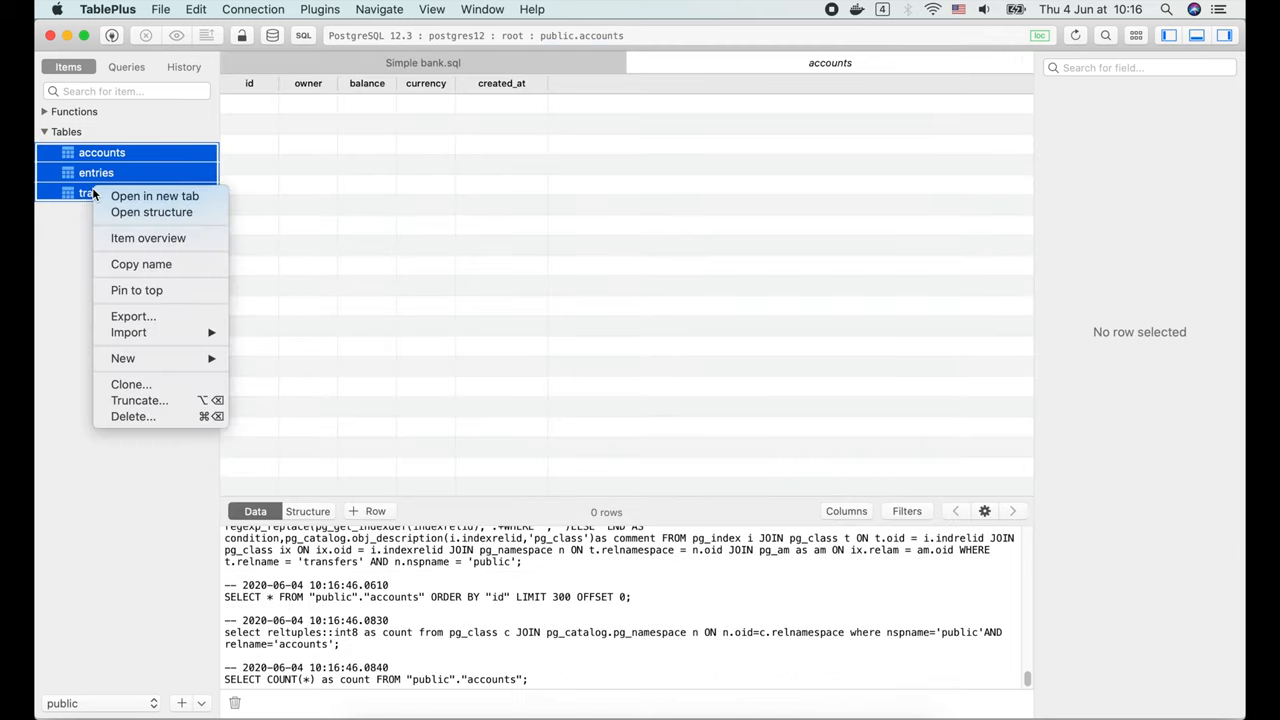
left_click(148, 411)
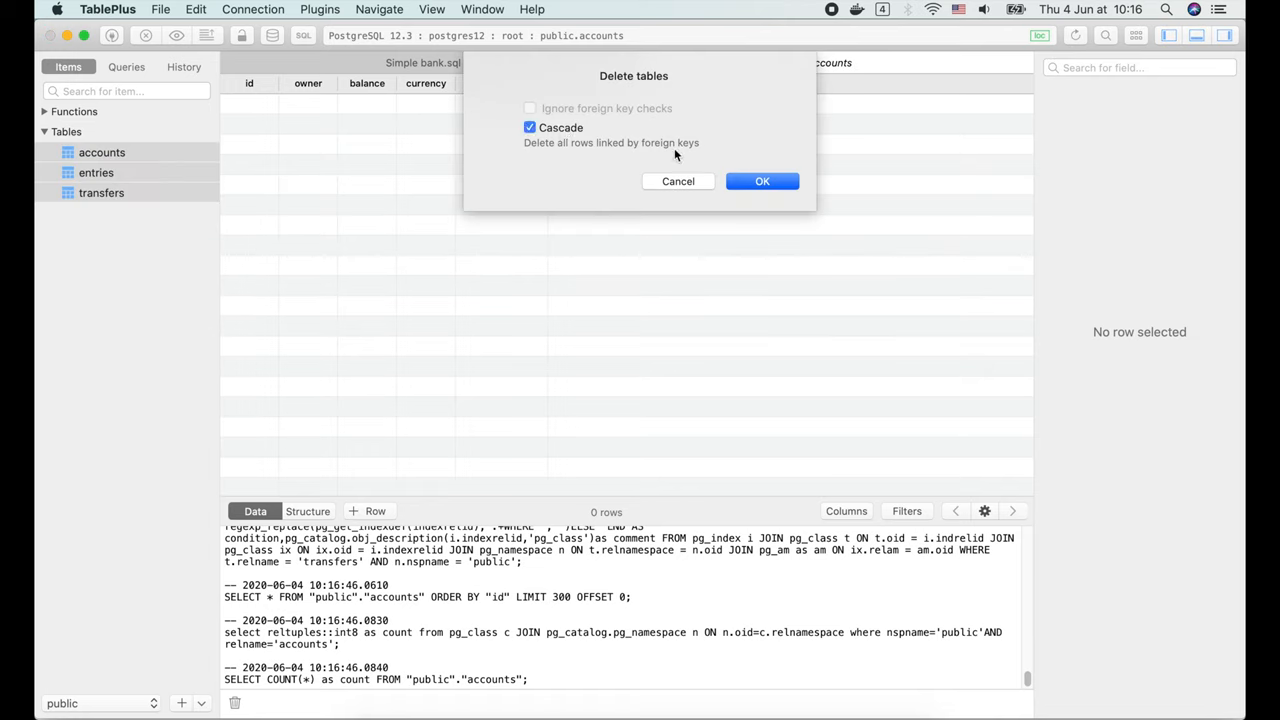
left_click(760, 181)
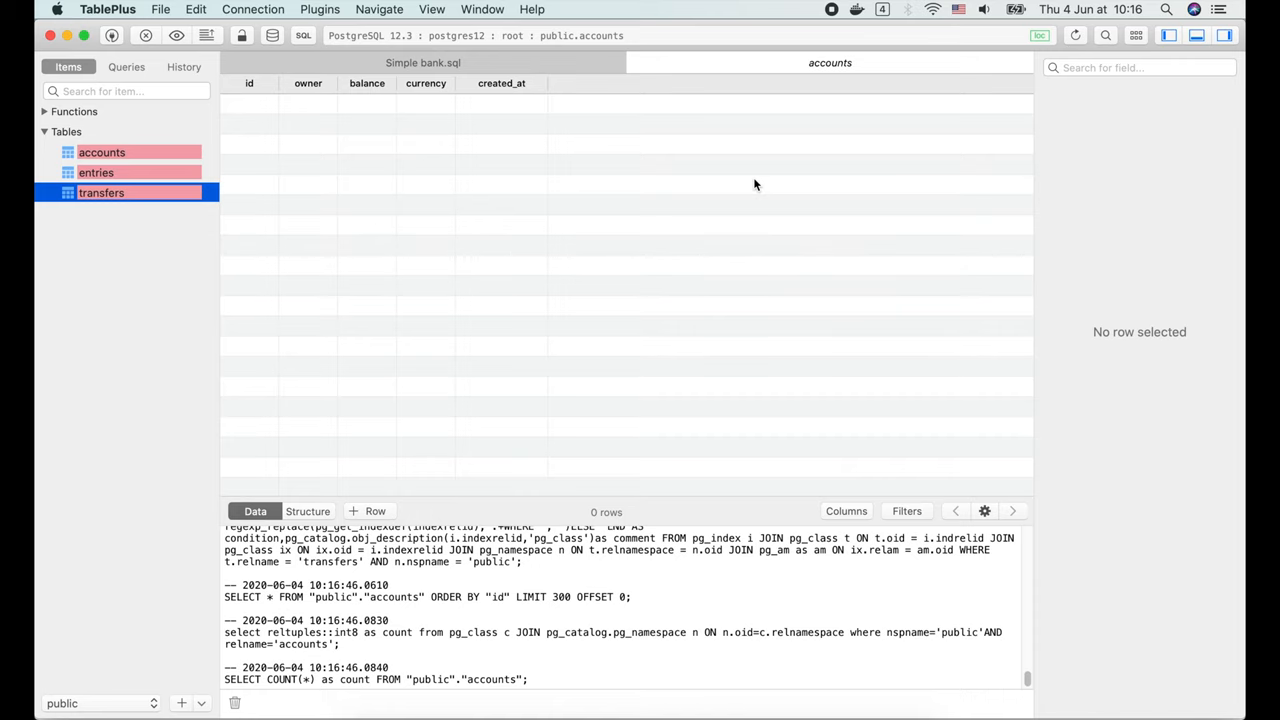
key("super+s")
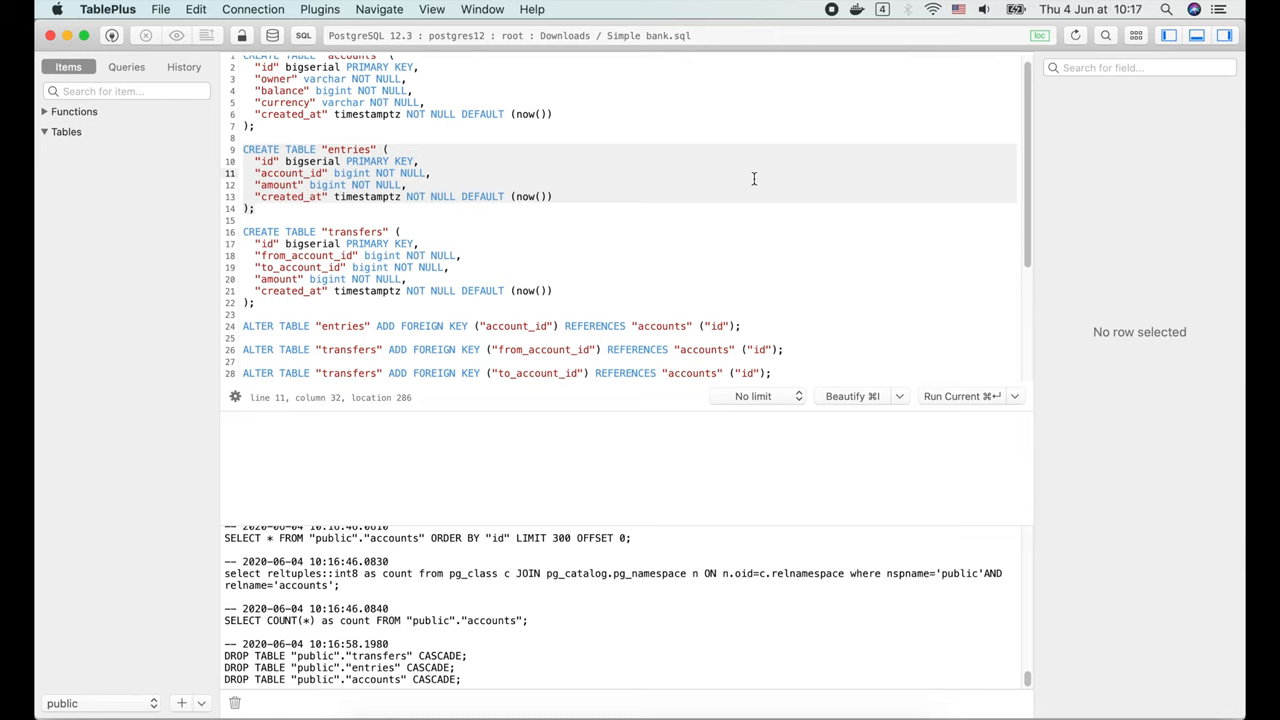
Run the whole Simple bank.sql script so accounts, entries and transfers reappear in the sidebar.
key("super+a")
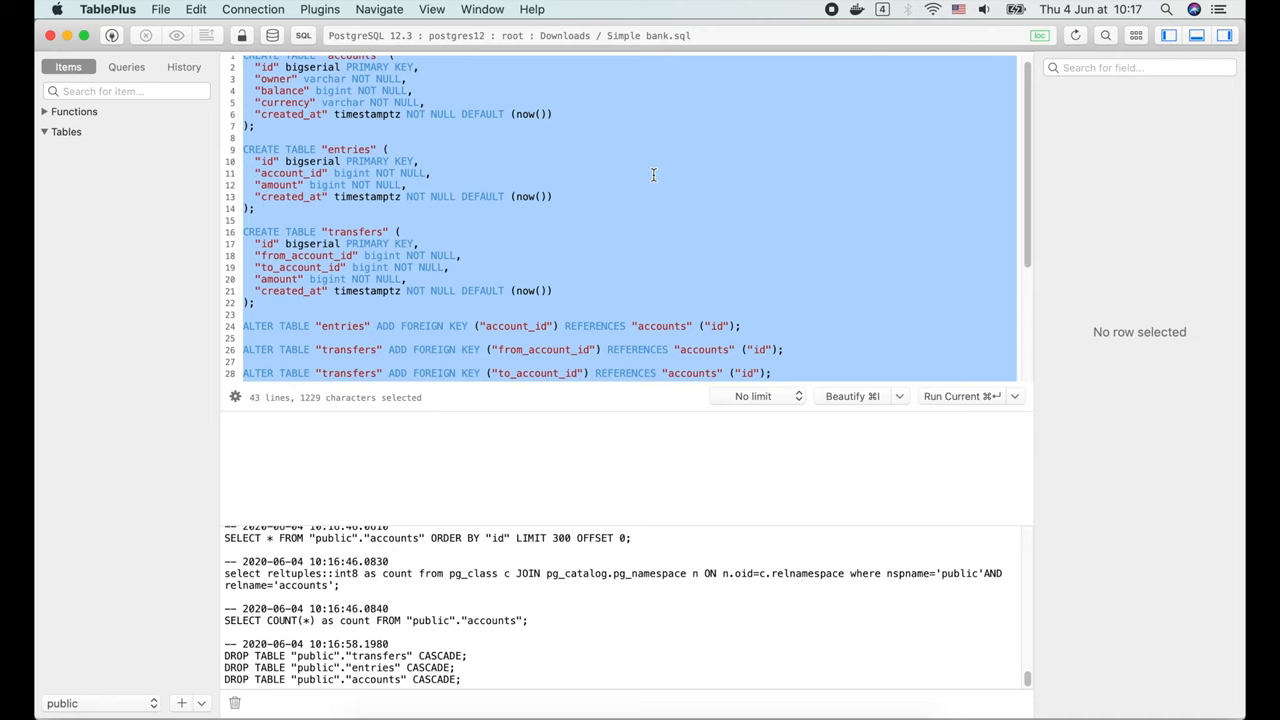
key("super+Return")
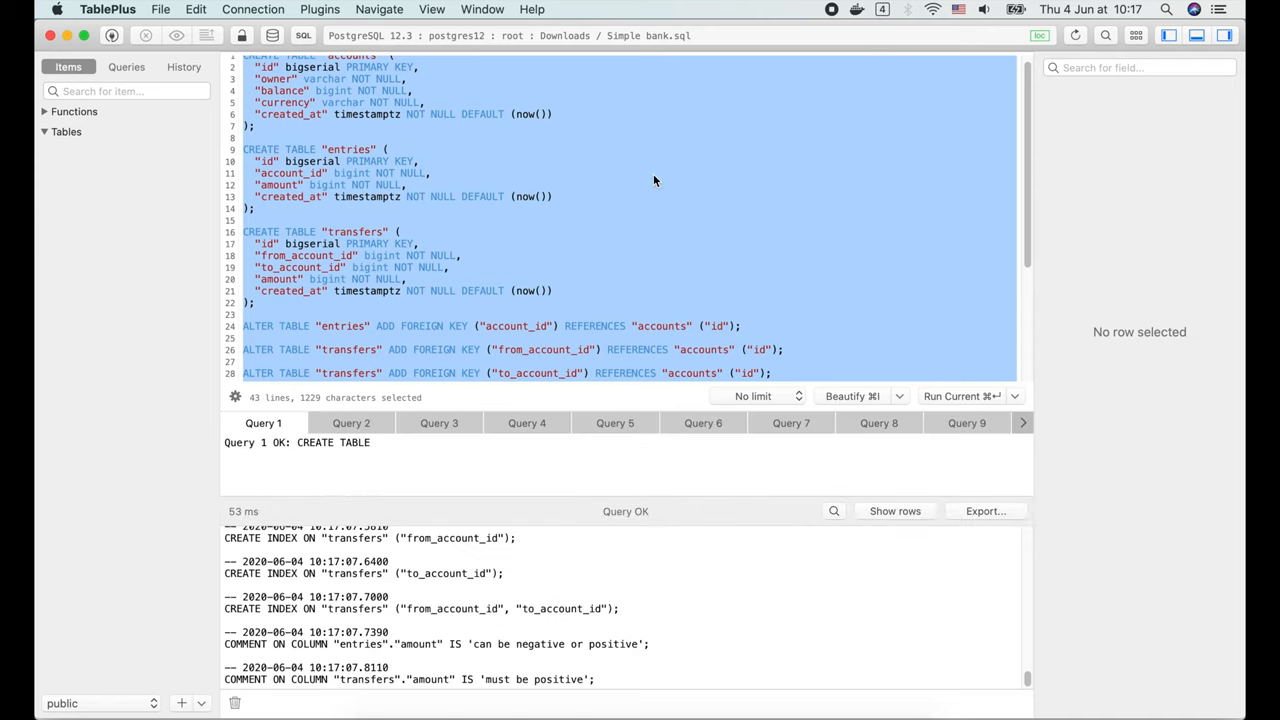
key("super+r")
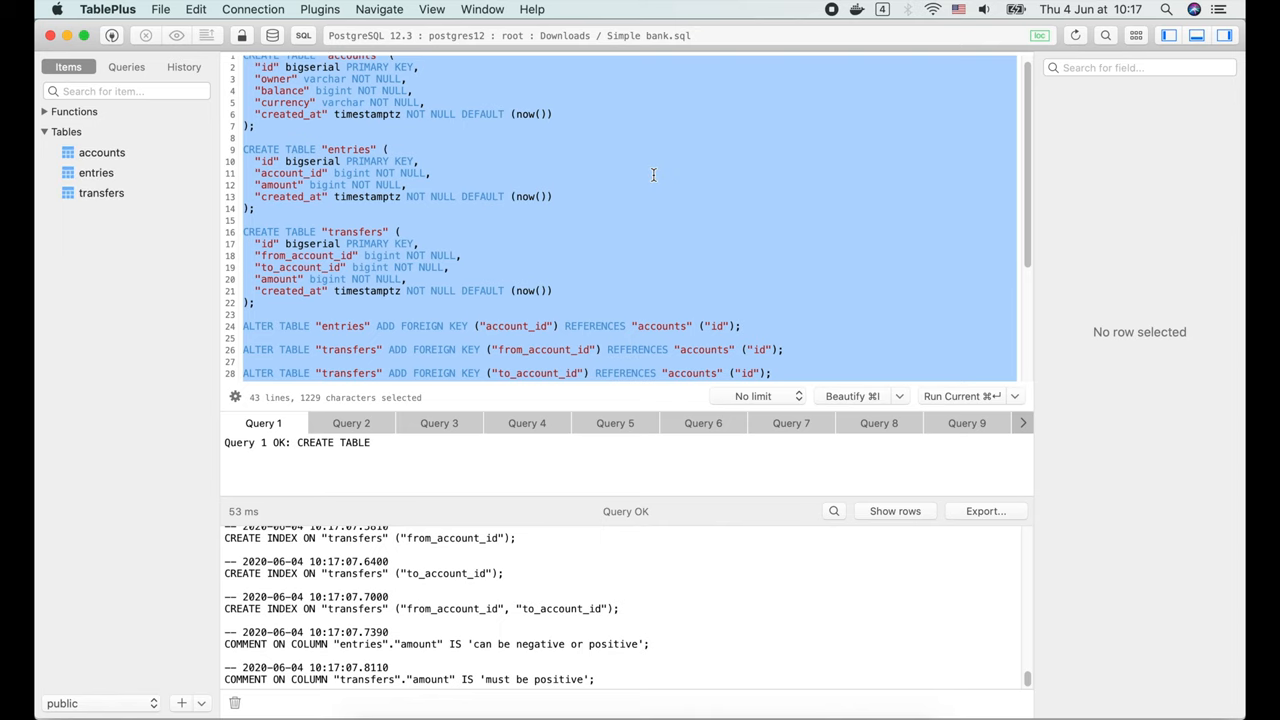
Review accounts, entries and transfers structures, confirming account_id and transfer references are non-nullable foreign keys.
left_click(101, 152)
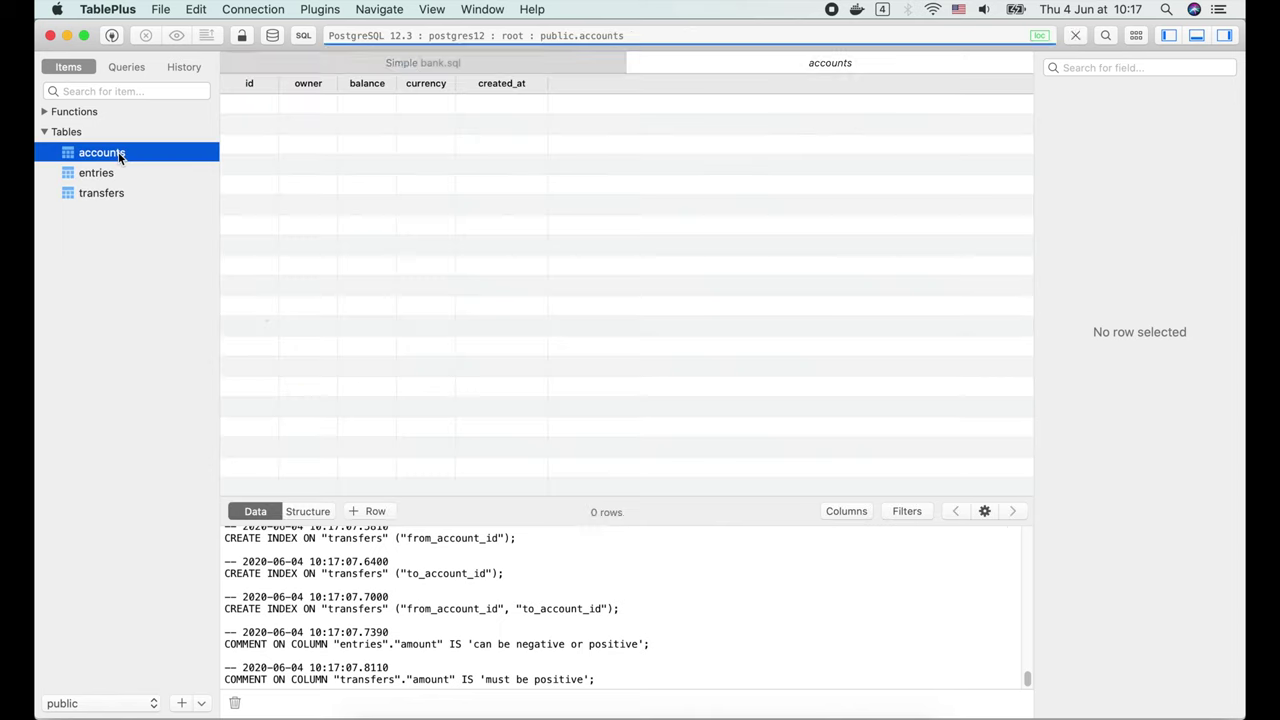
left_click(308, 511)
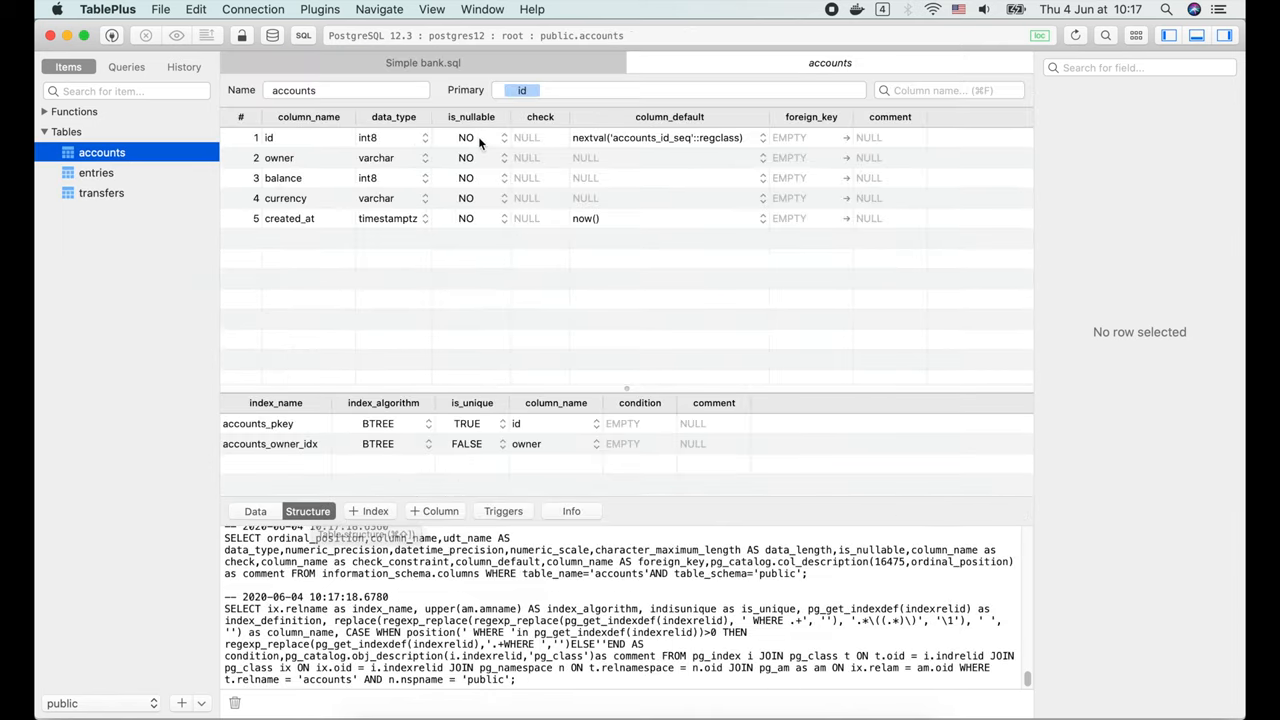
left_click(96, 172)
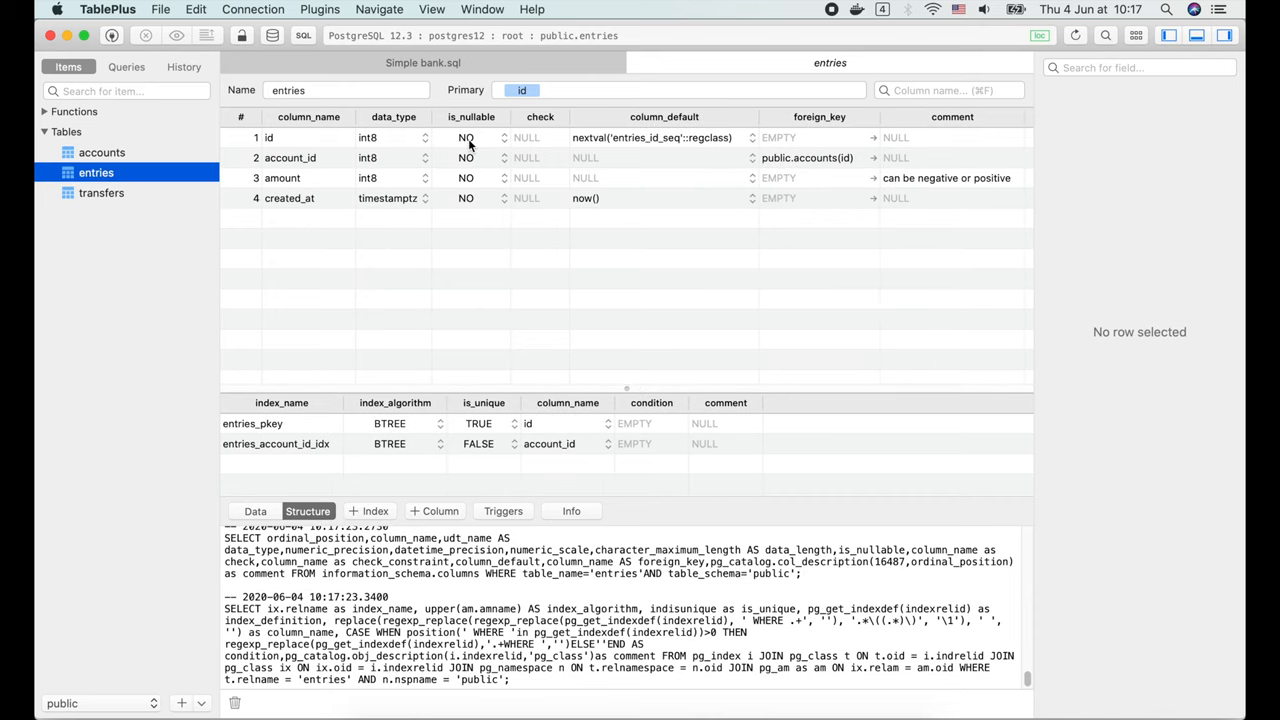
left_click(101, 193)
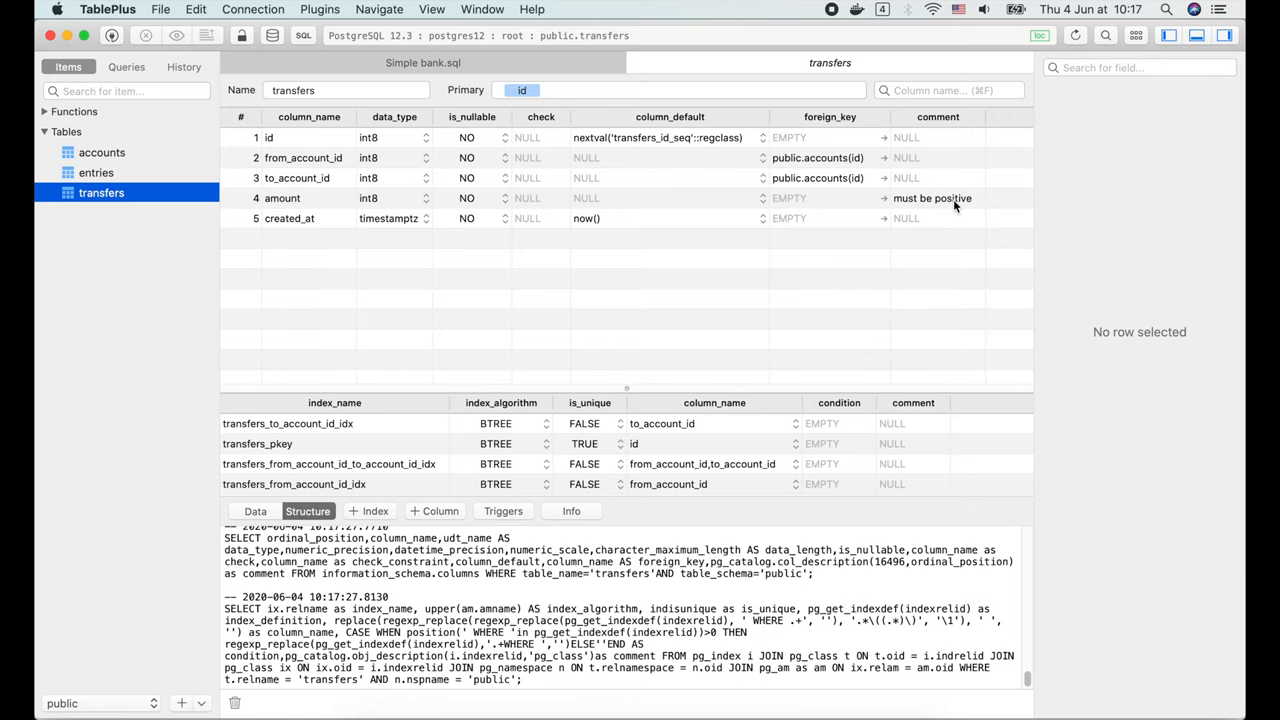
left_click(96, 173)
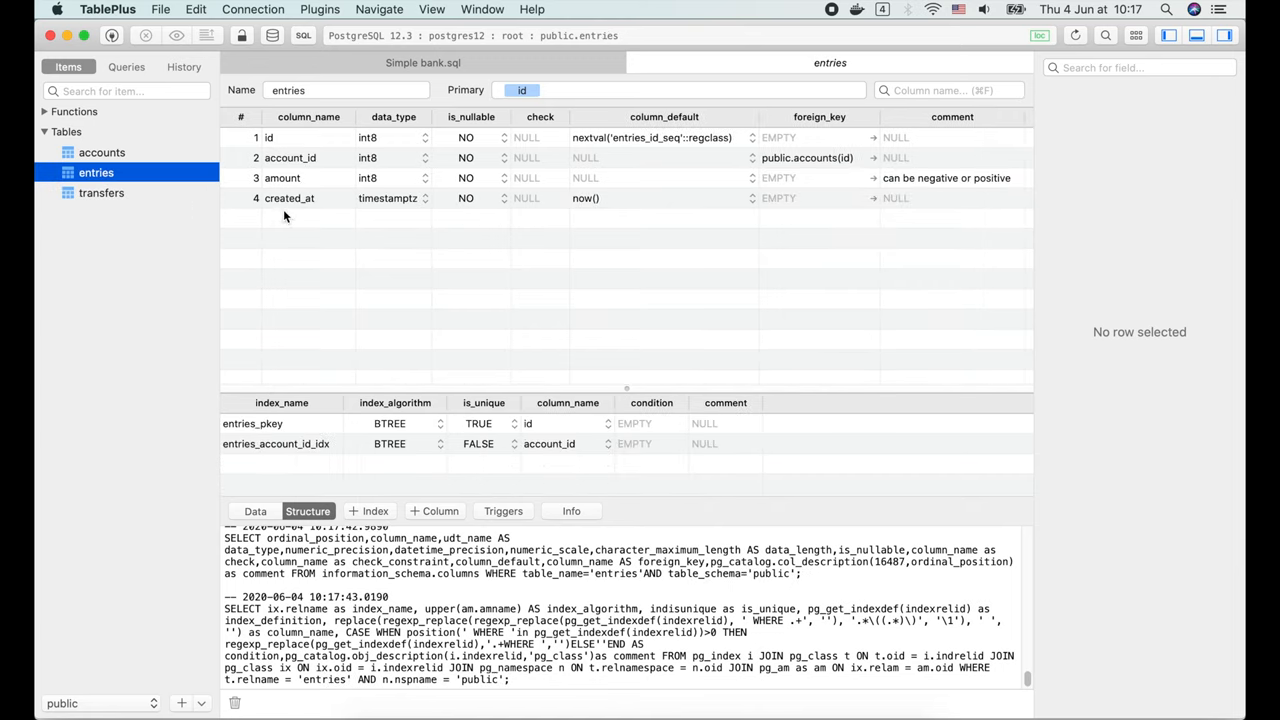